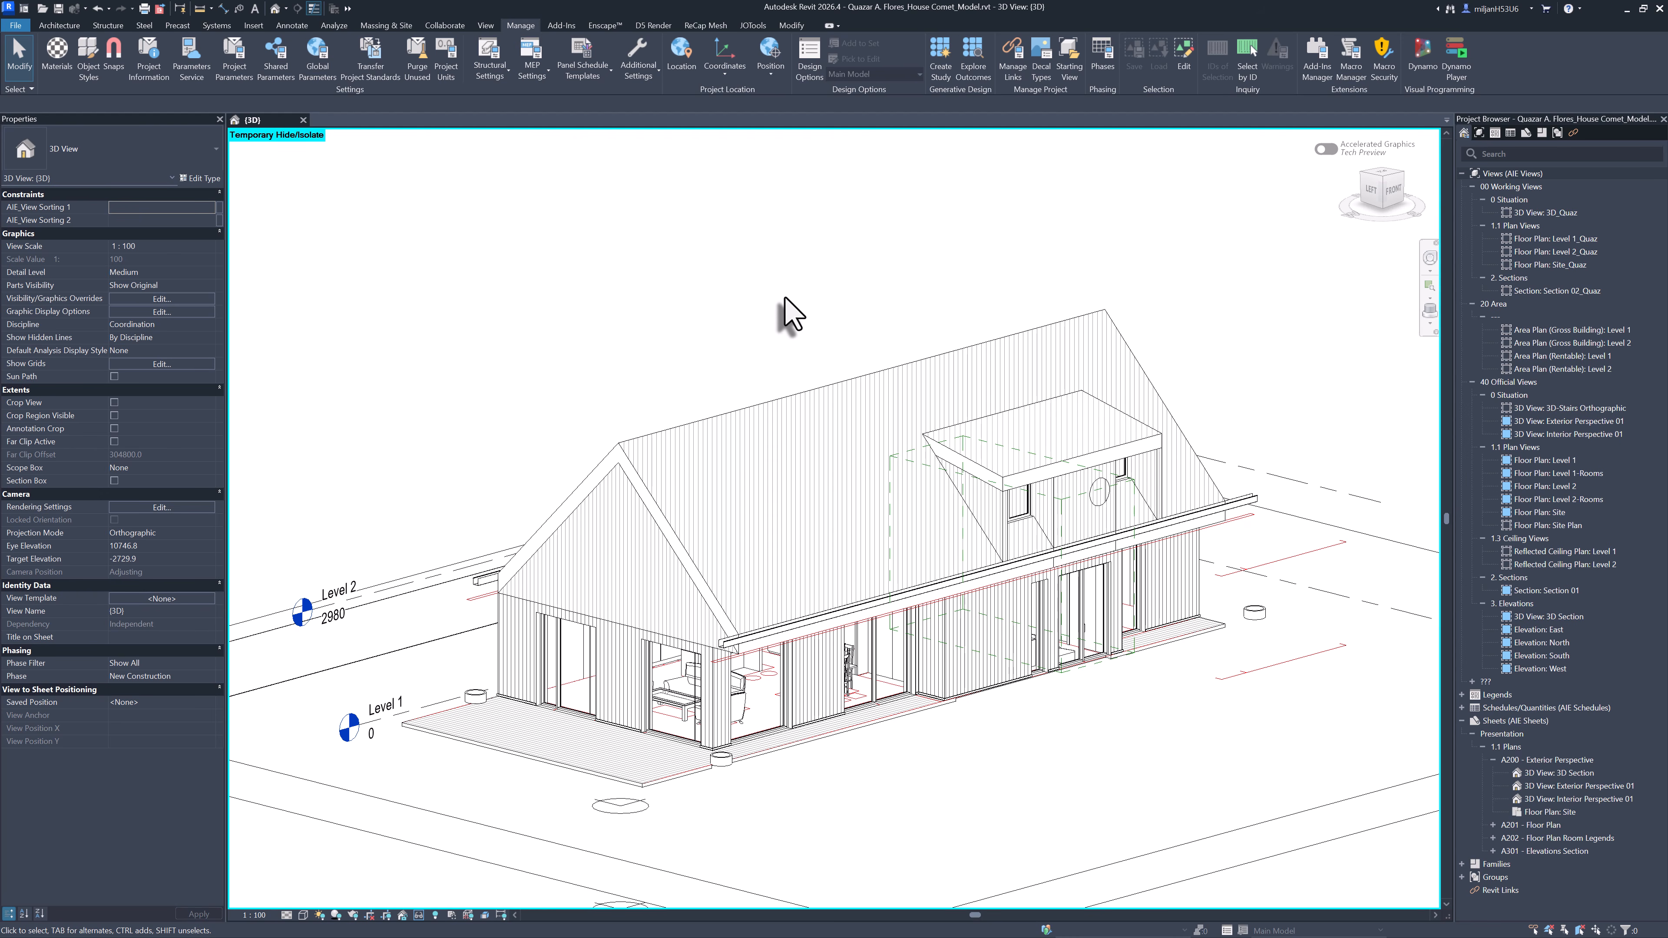
Step: Change the 3D view's visual style so the house and terrain are shown with their material textures
{"action": "left_click", "coordinate": [303, 915]}
{"action": "left_click", "coordinate": [319, 901]}
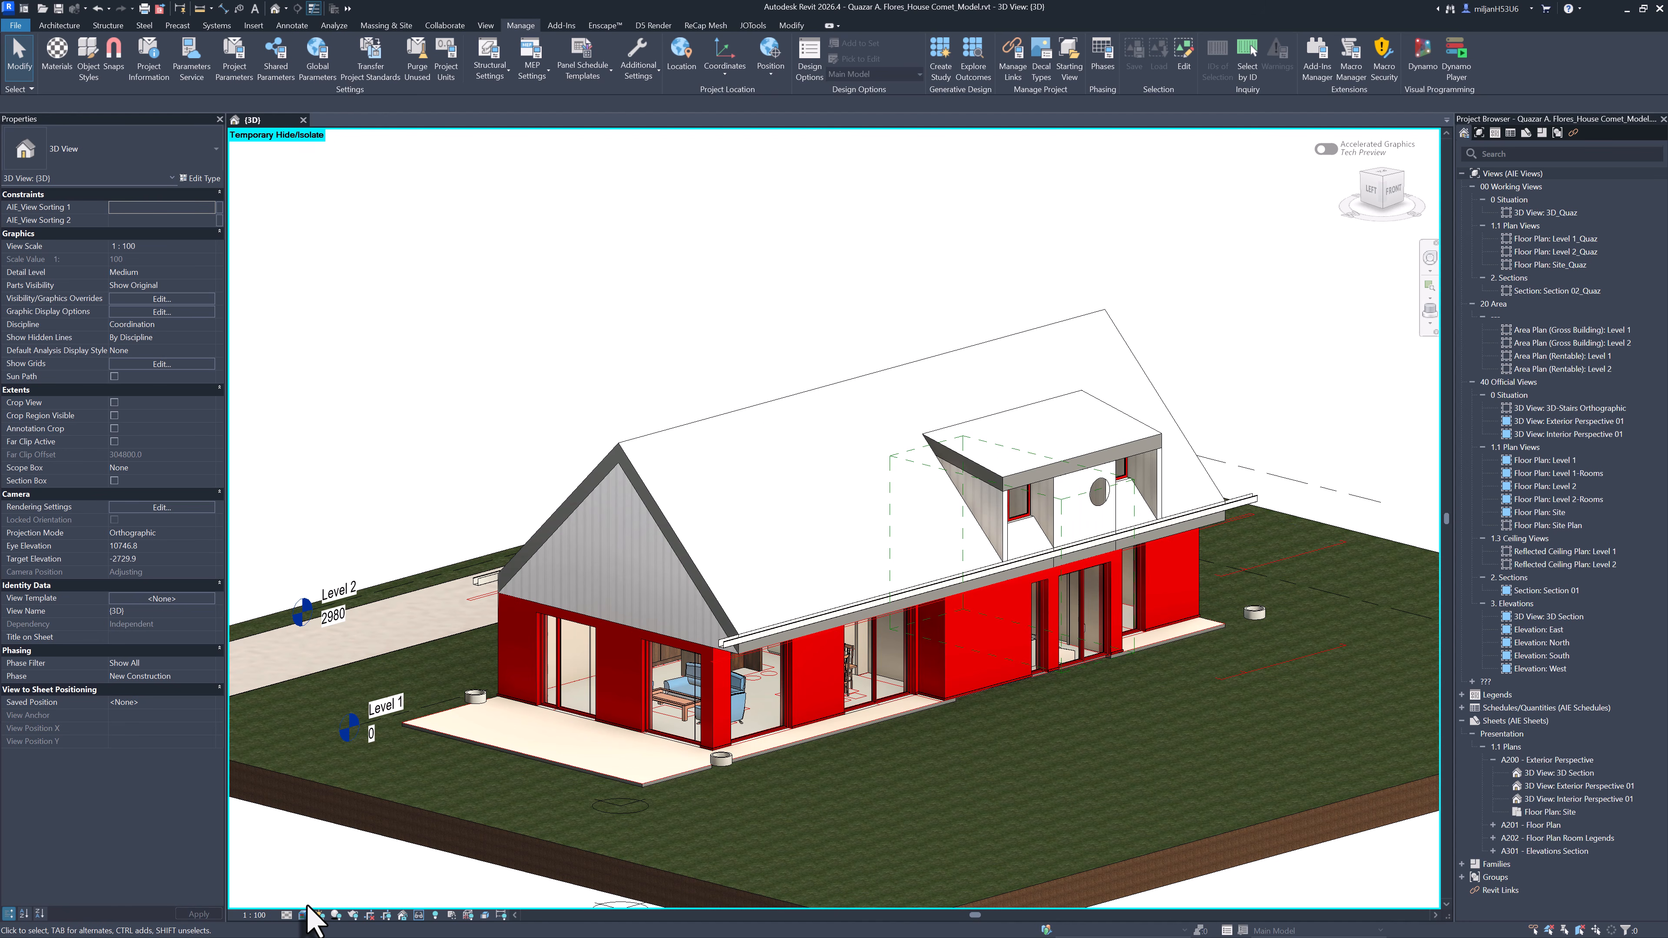
Step: Examine the appearance of the Wood Cladding 200mm exterior finish in the ground-floor wall's assembly, cancelling out without changes
{"action": "left_click", "coordinate": [842, 686]}
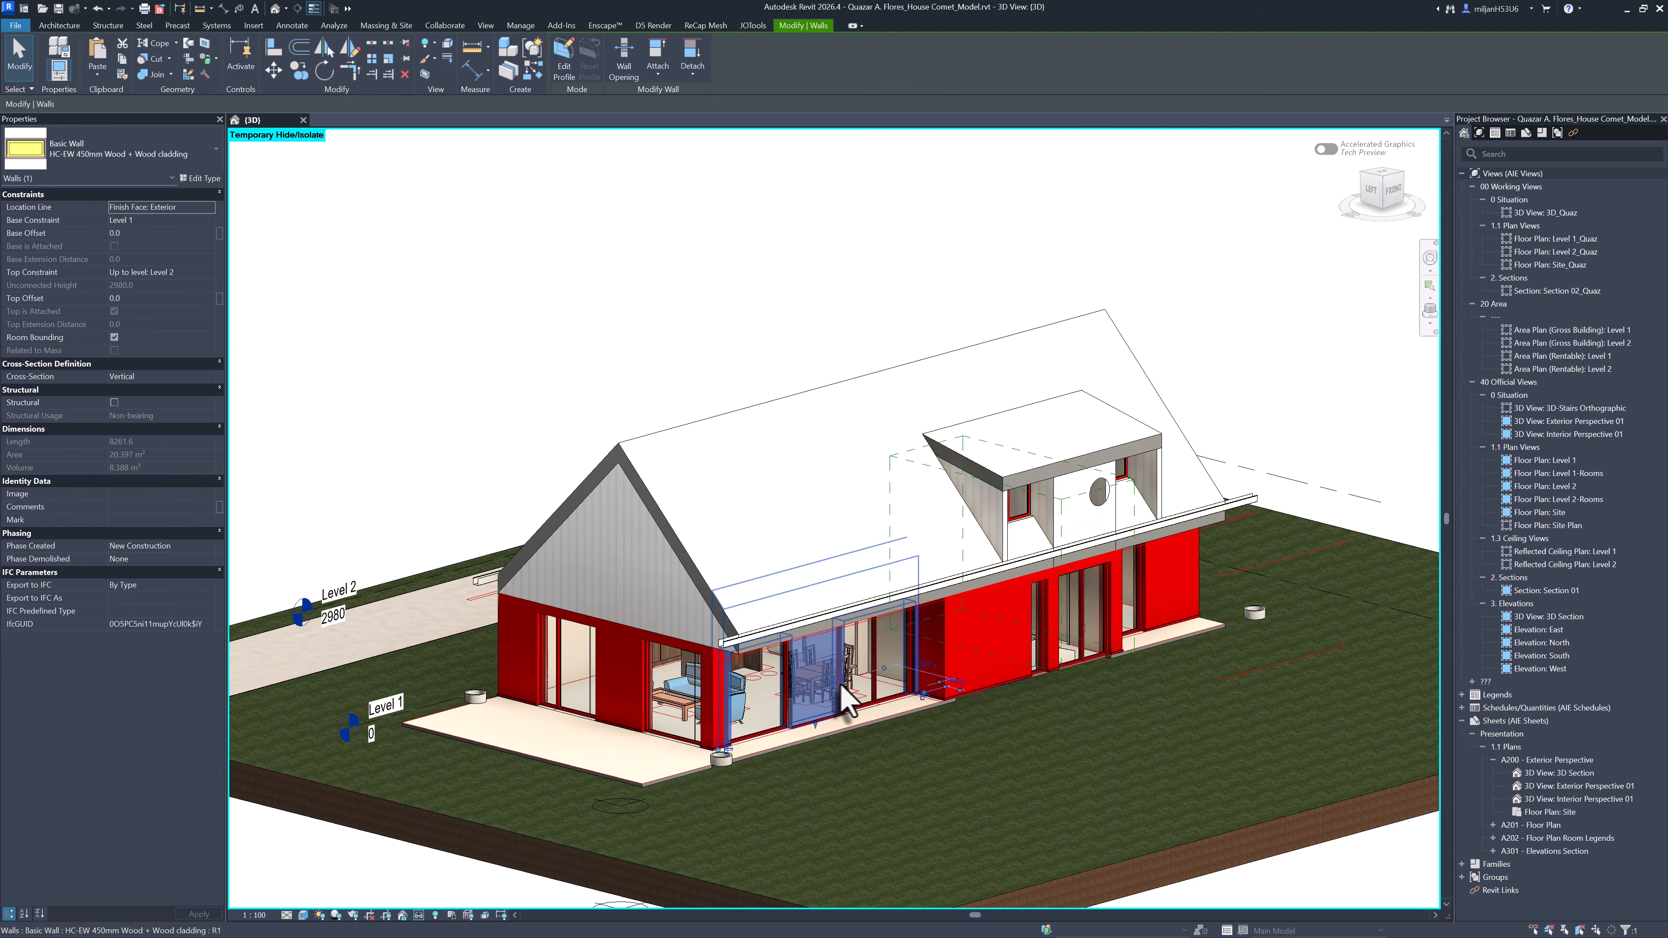
{"action": "left_click", "coordinate": [201, 178]}
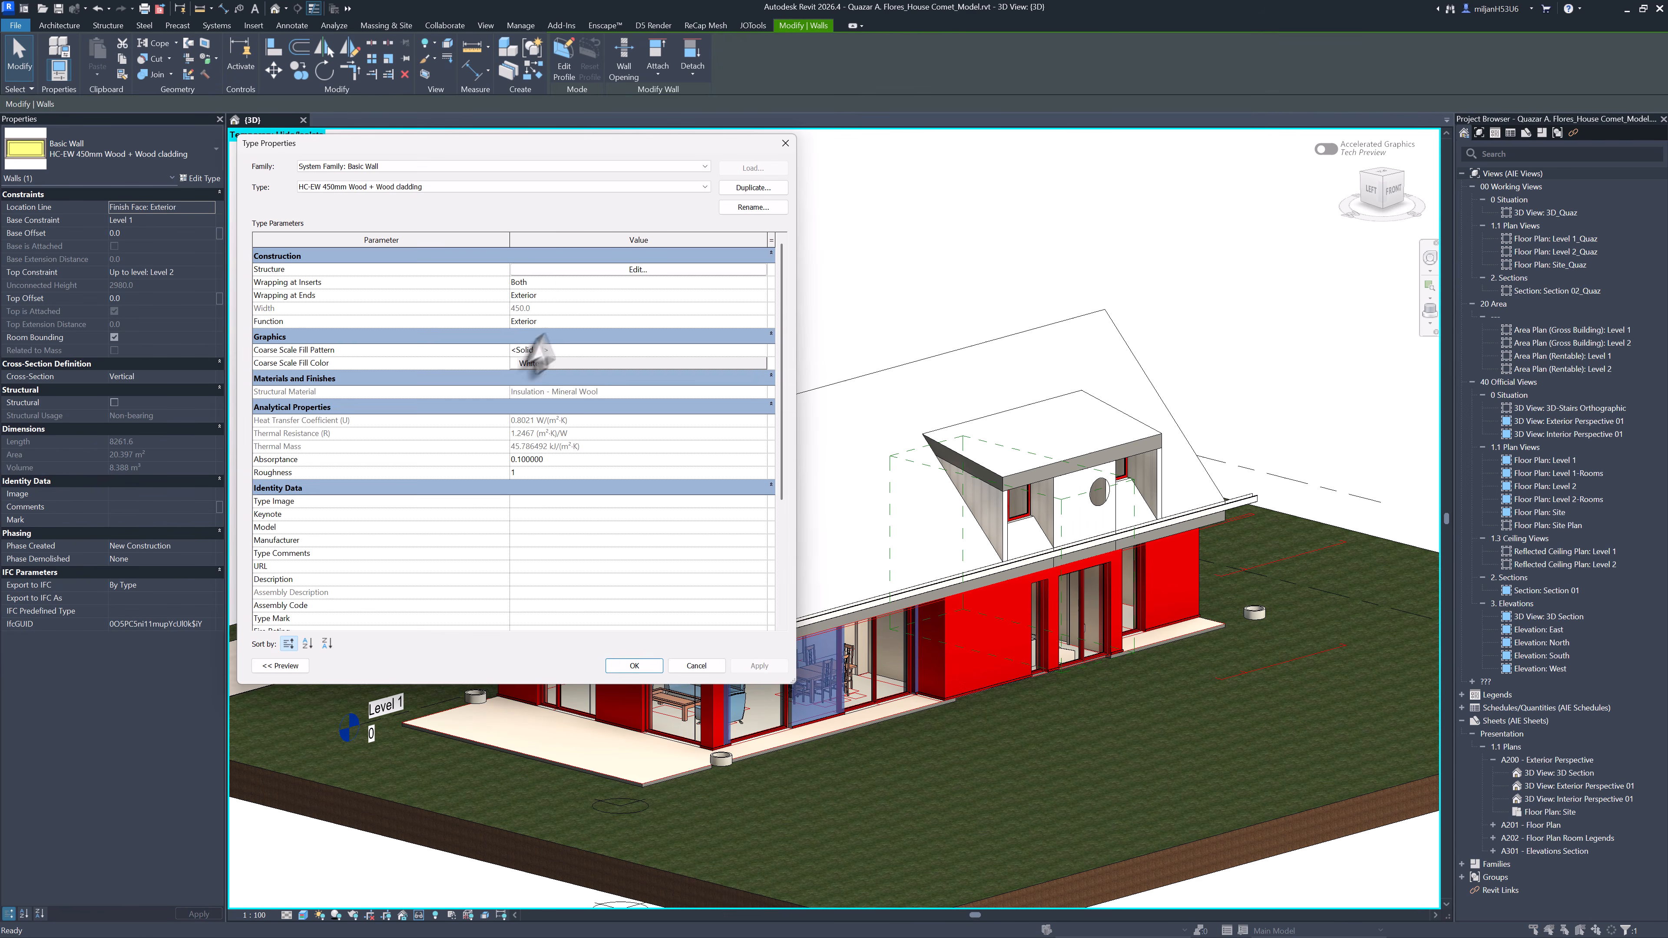
{"action": "left_click", "coordinate": [563, 271]}
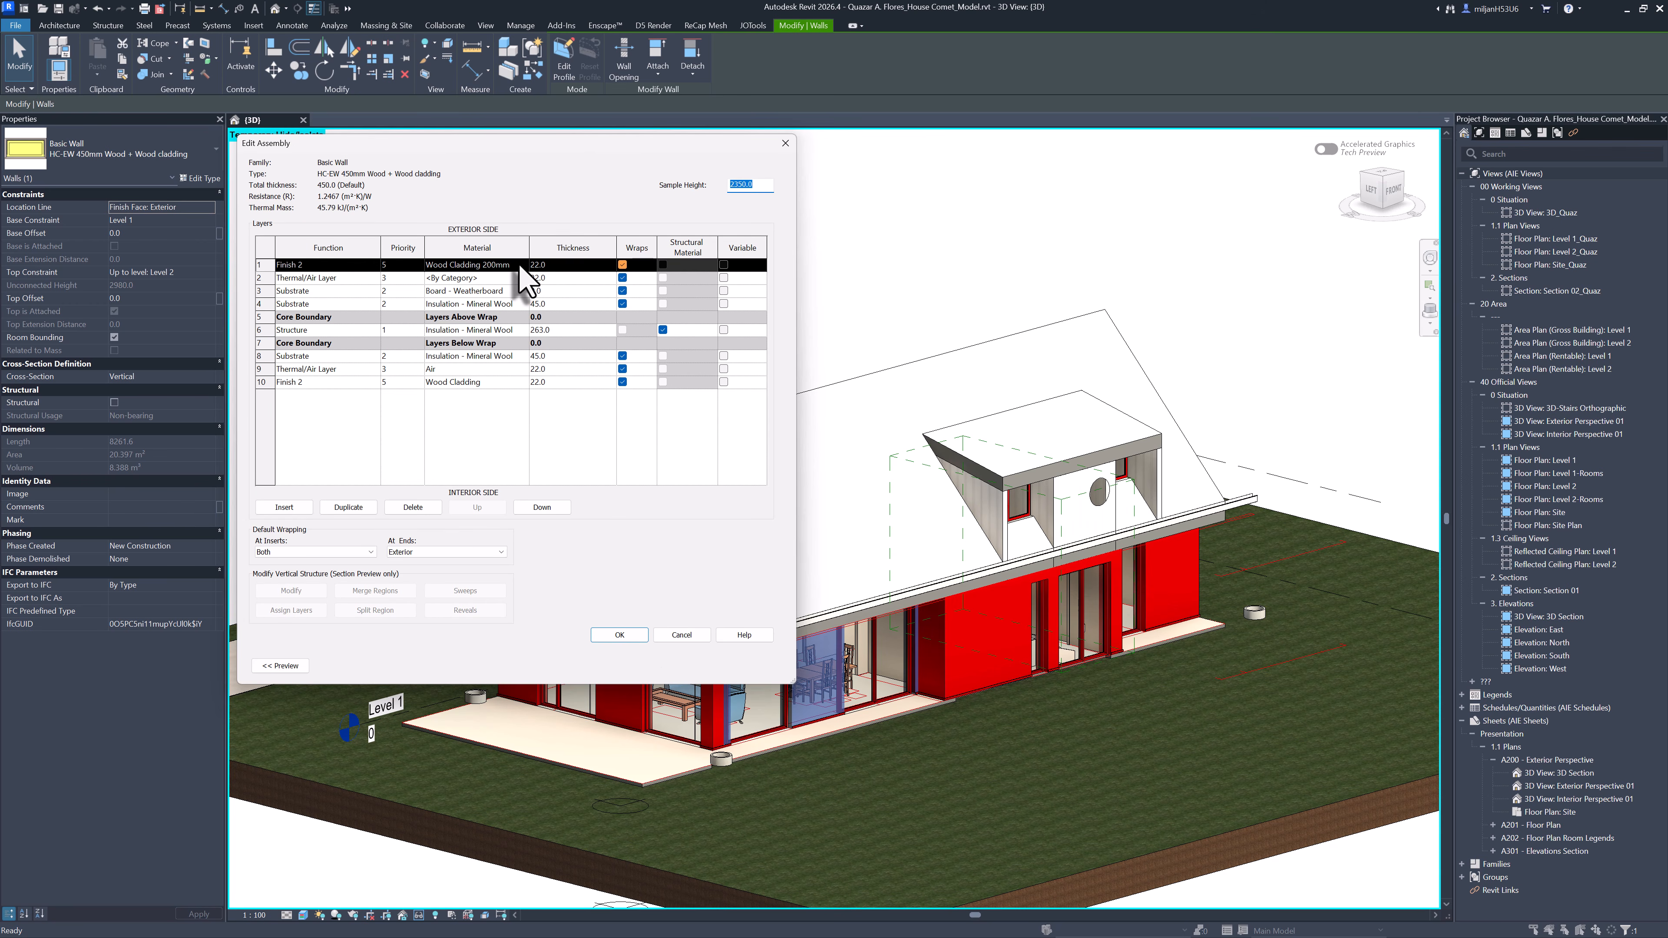
{"action": "left_click", "coordinate": [518, 264]}
{"action": "left_click", "coordinate": [524, 264]}
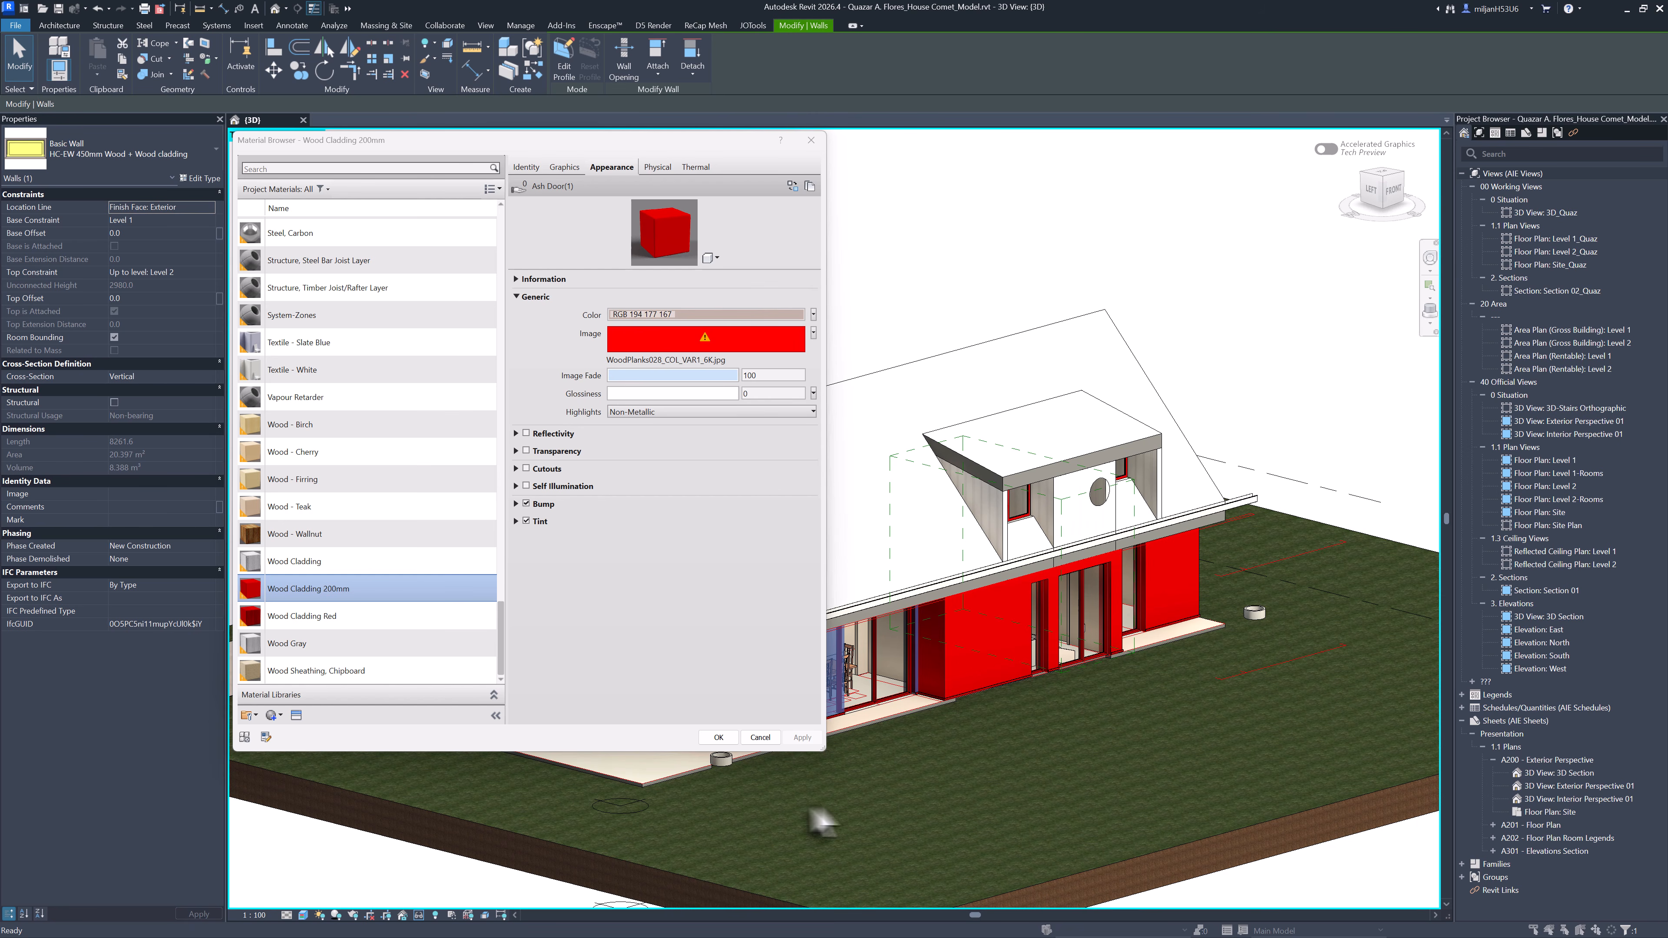
{"action": "left_click", "coordinate": [762, 739]}
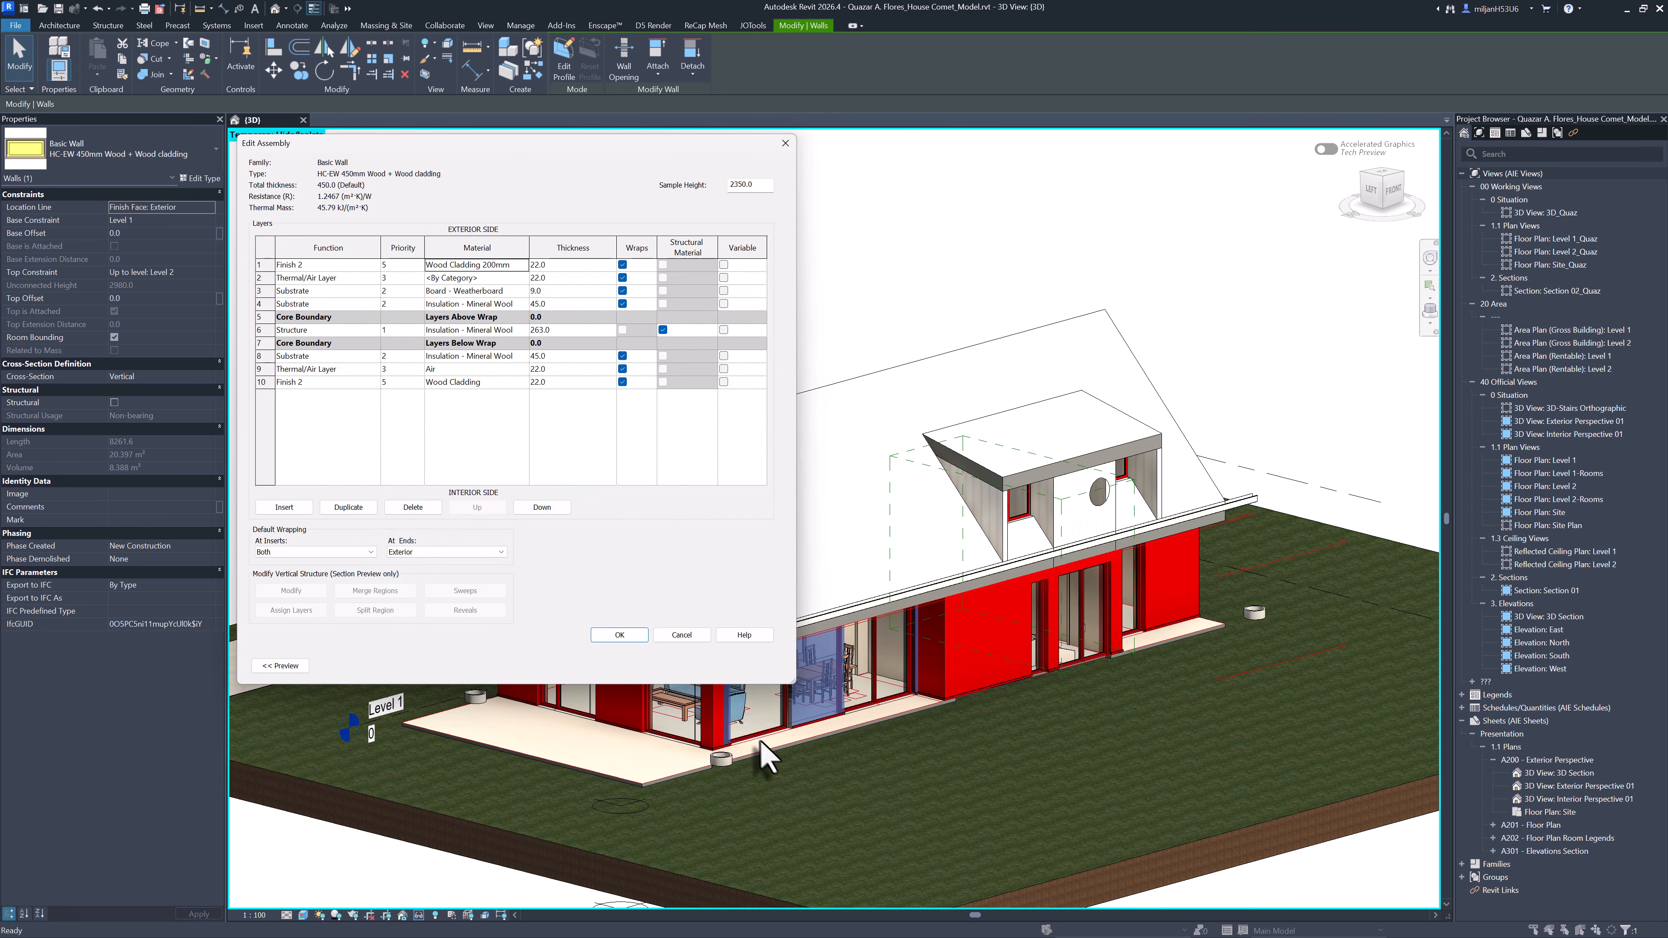
{"action": "left_click", "coordinate": [683, 641]}
{"action": "left_click", "coordinate": [696, 666]}
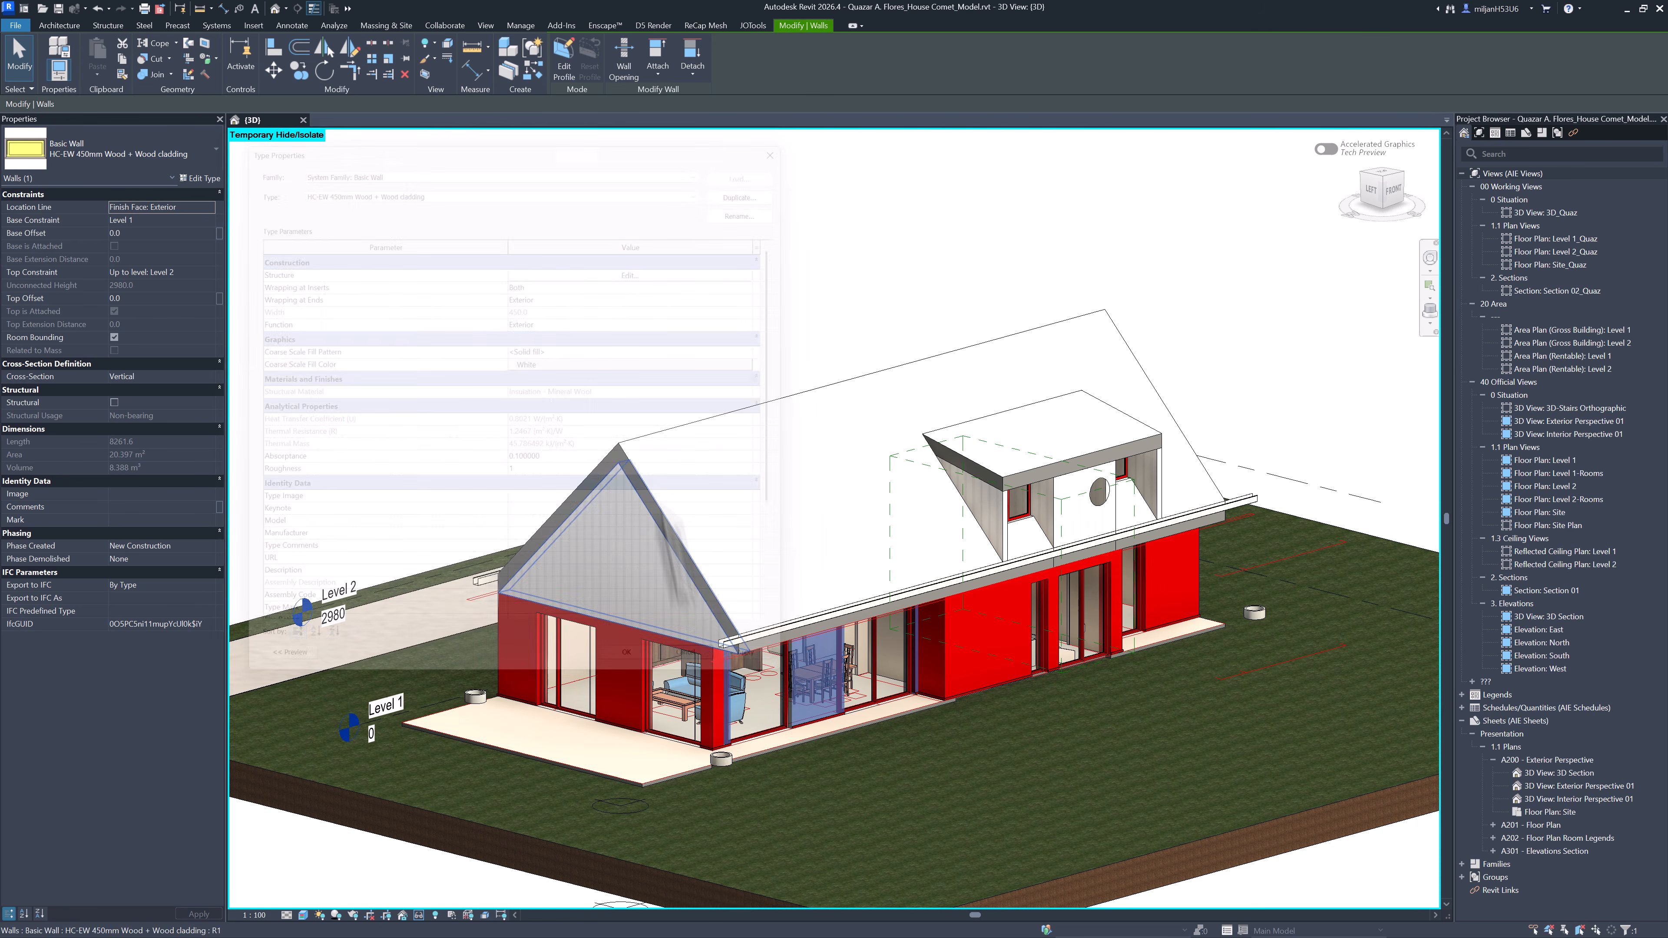
{"action": "left_click", "coordinate": [607, 306]}
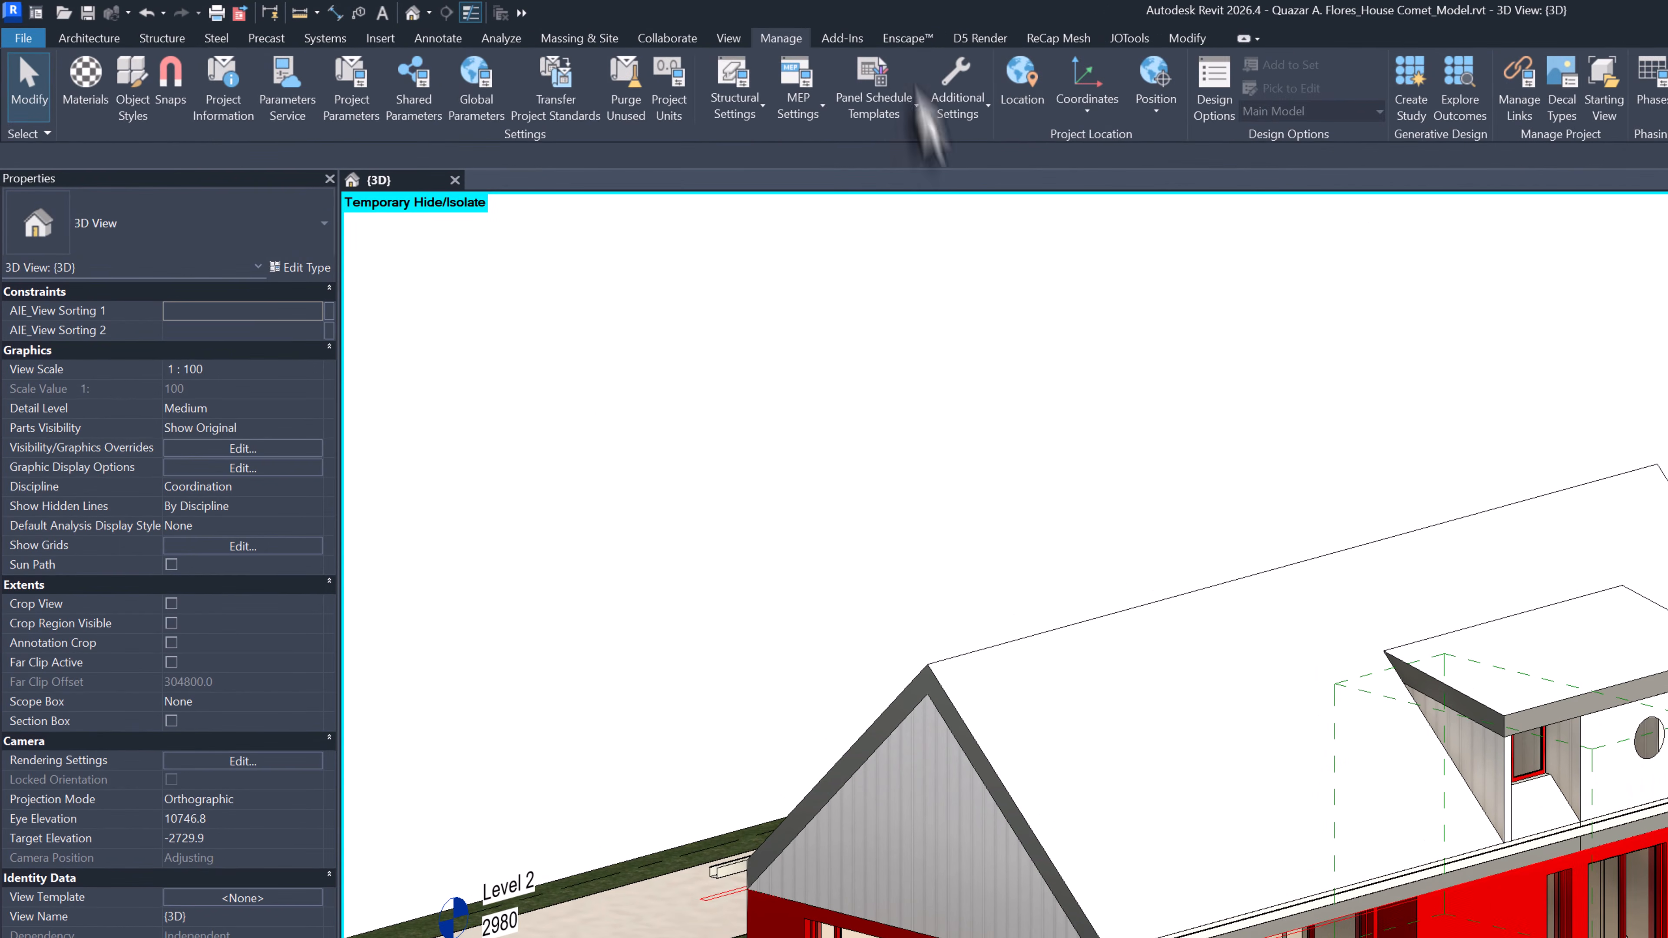
Step: Start Enscape for the model and load the {3D} view from its view management
{"action": "left_click", "coordinate": [775, 33]}
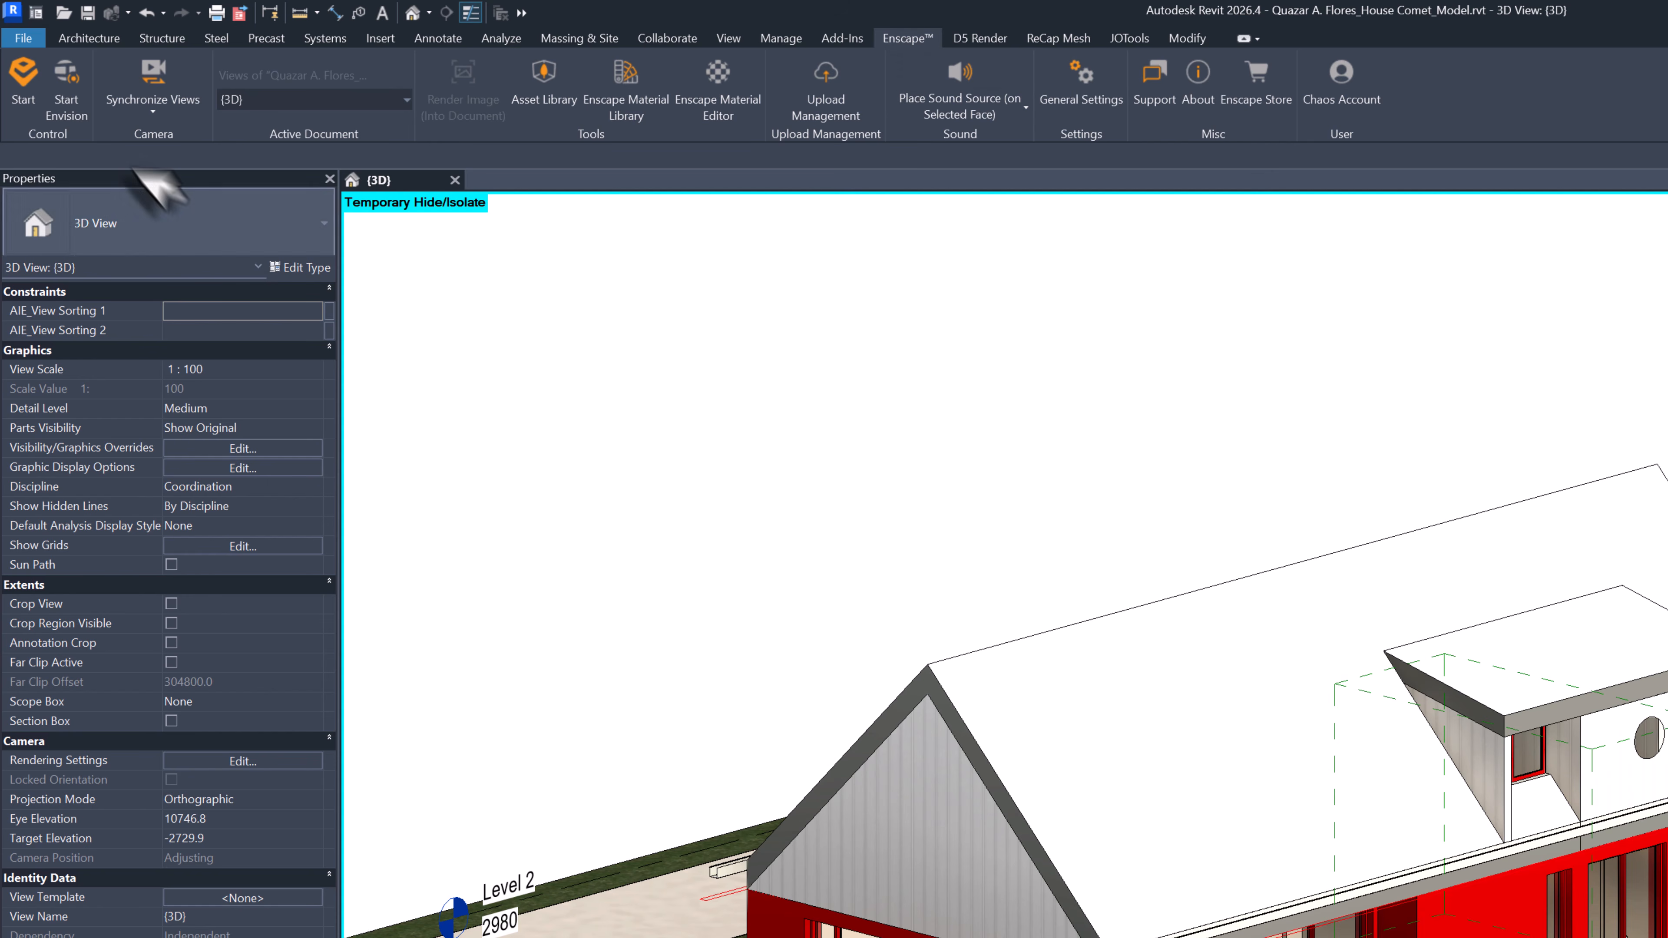
{"action": "left_click", "coordinate": [34, 97]}
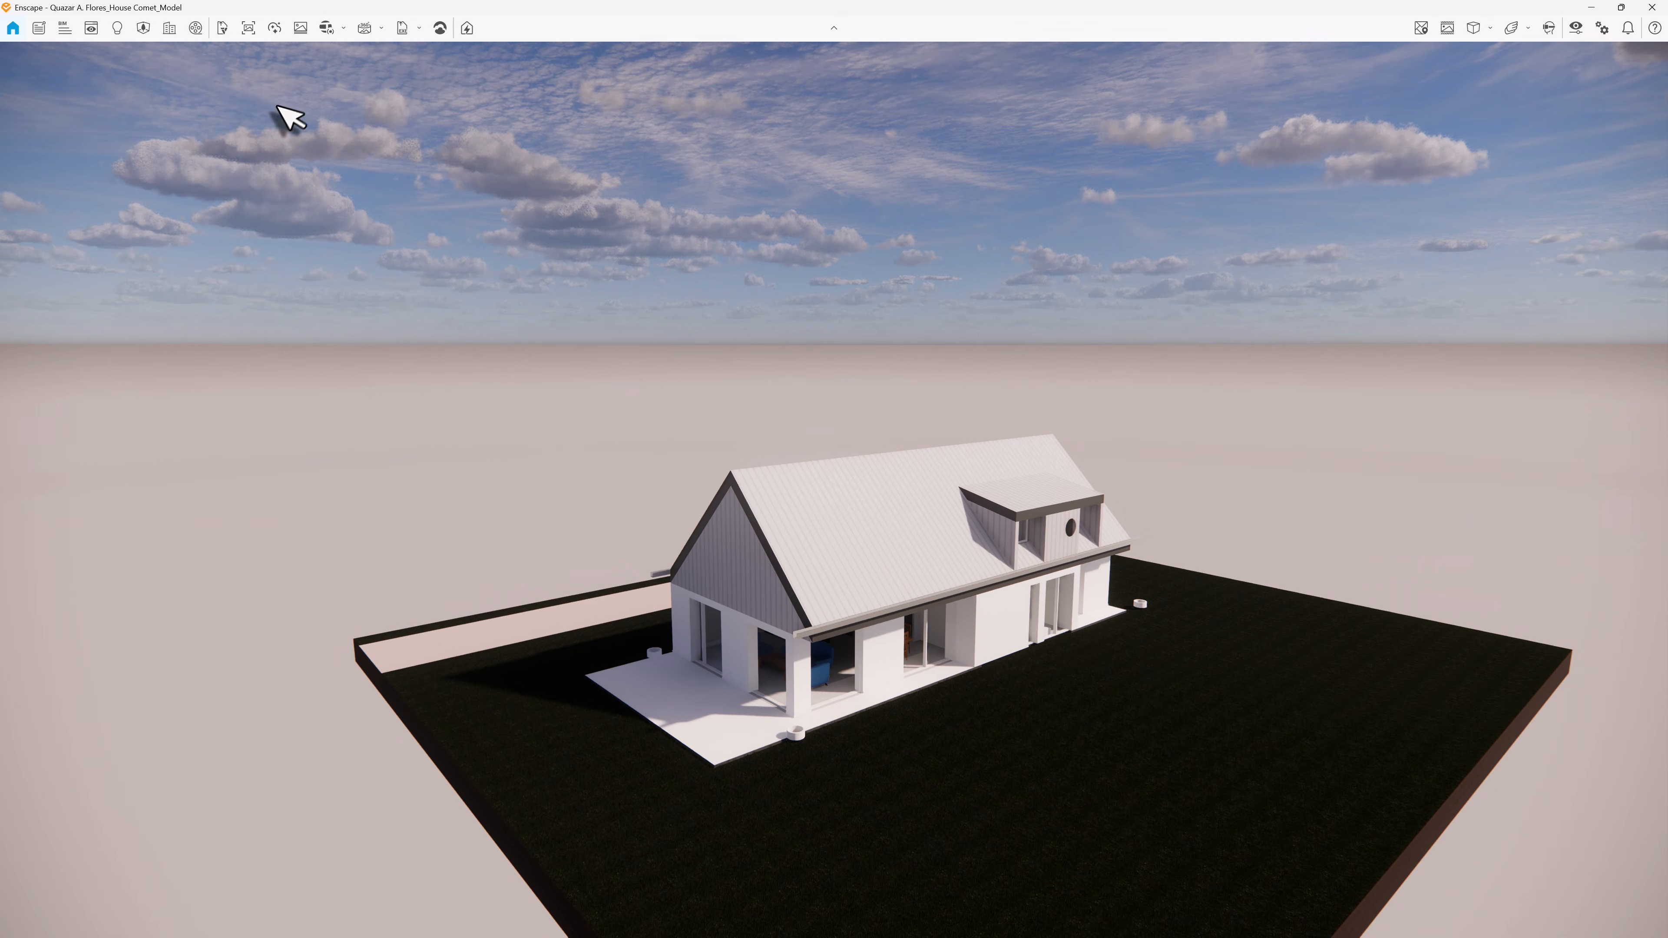
{"action": "left_click", "coordinate": [91, 28]}
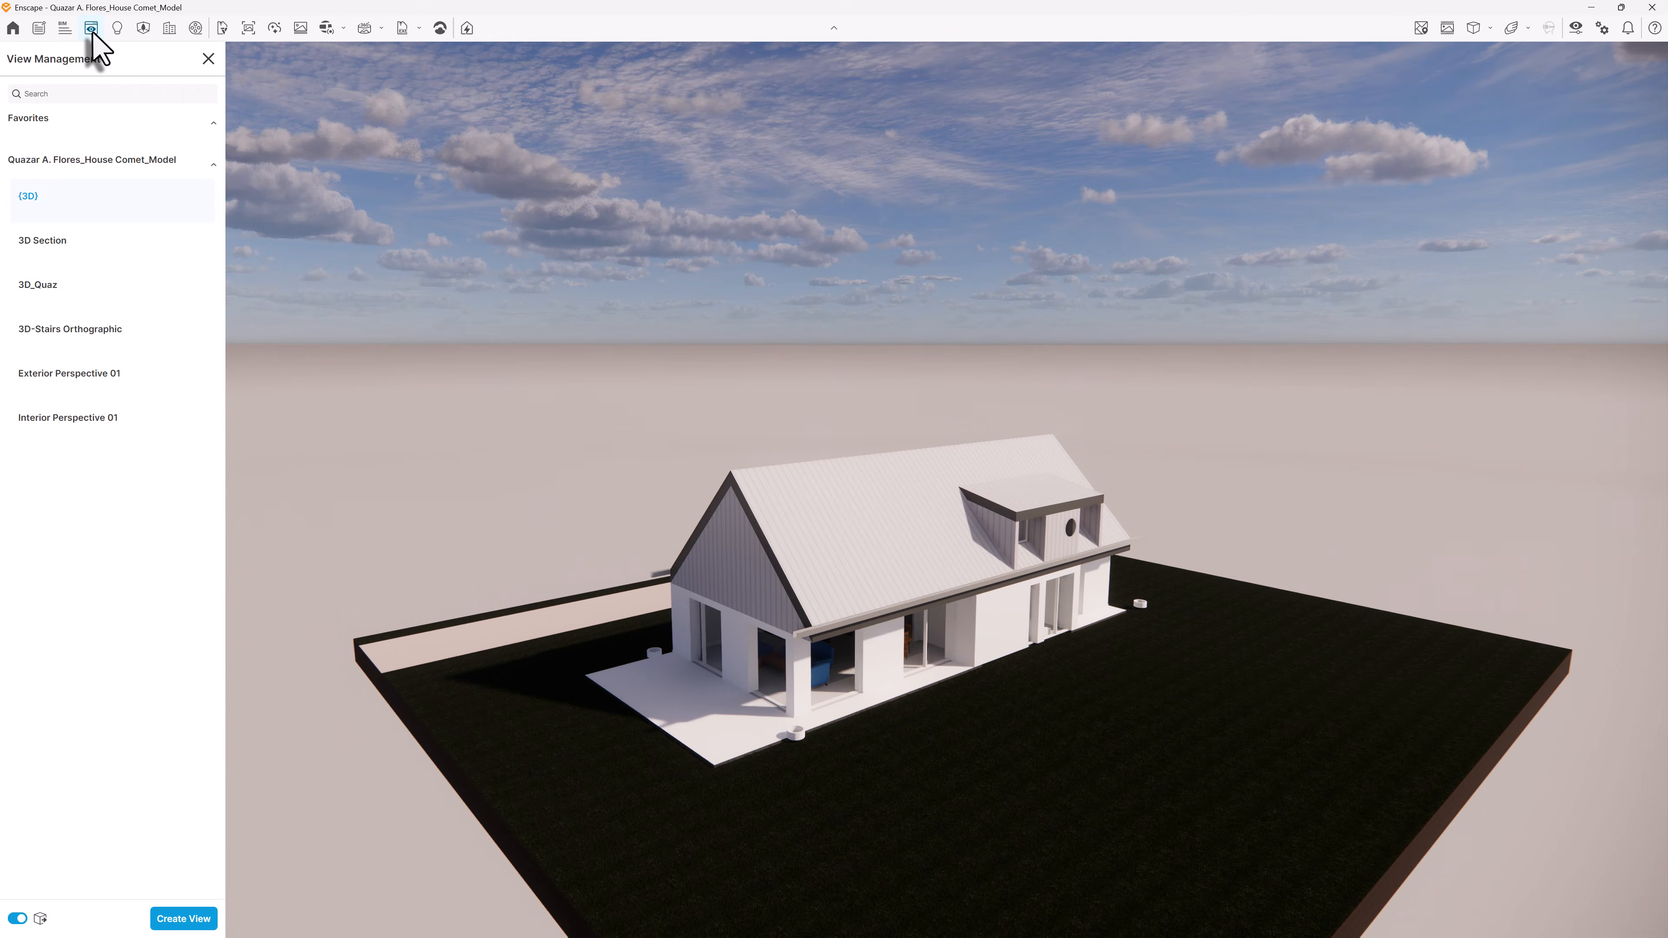
{"action": "left_click", "coordinate": [48, 200]}
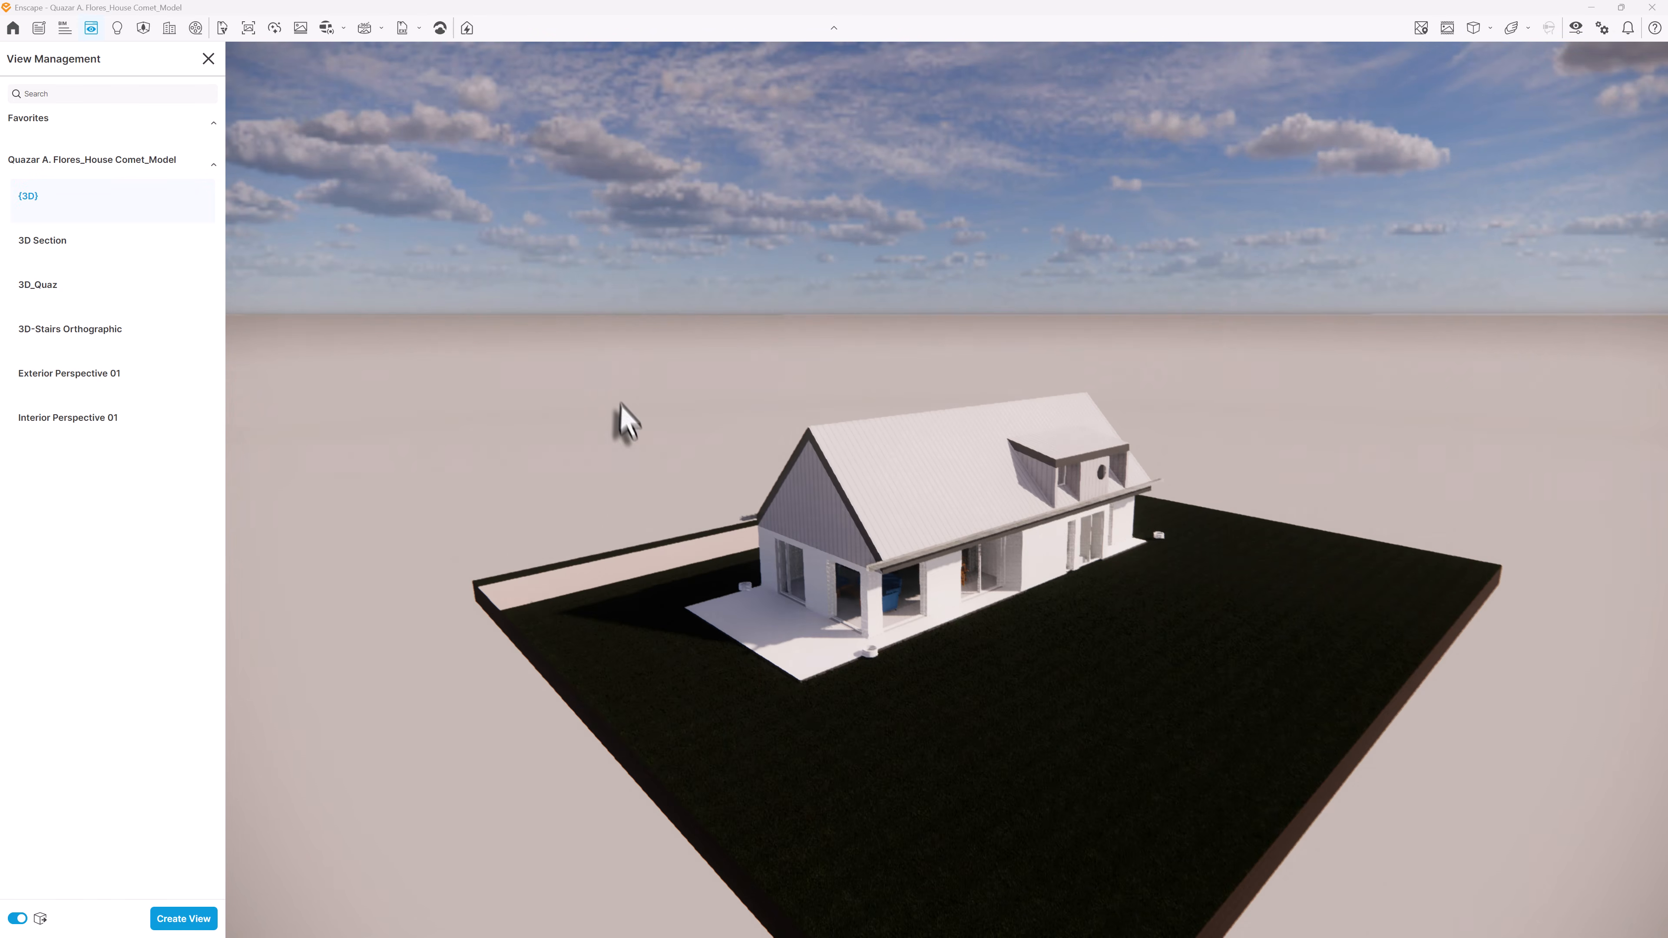
Step: Frame the camera frontally on the long facade with the dormer at near ground level
{"action": "mouse_move", "coordinate": [669, 488]}
{"action": "left_mouse_down"}
{"action": "mouse_move", "coordinate": [684, 492]}
{"action": "mouse_move", "coordinate": [666, 479]}
{"action": "left_mouse_up"}
{"action": "scroll", "coordinate": [952, 503], "scroll_direction": "up", "scroll_amount": 3}
{"action": "right_click_drag", "start_coordinate": [950, 501], "coordinate": [983, 462]}
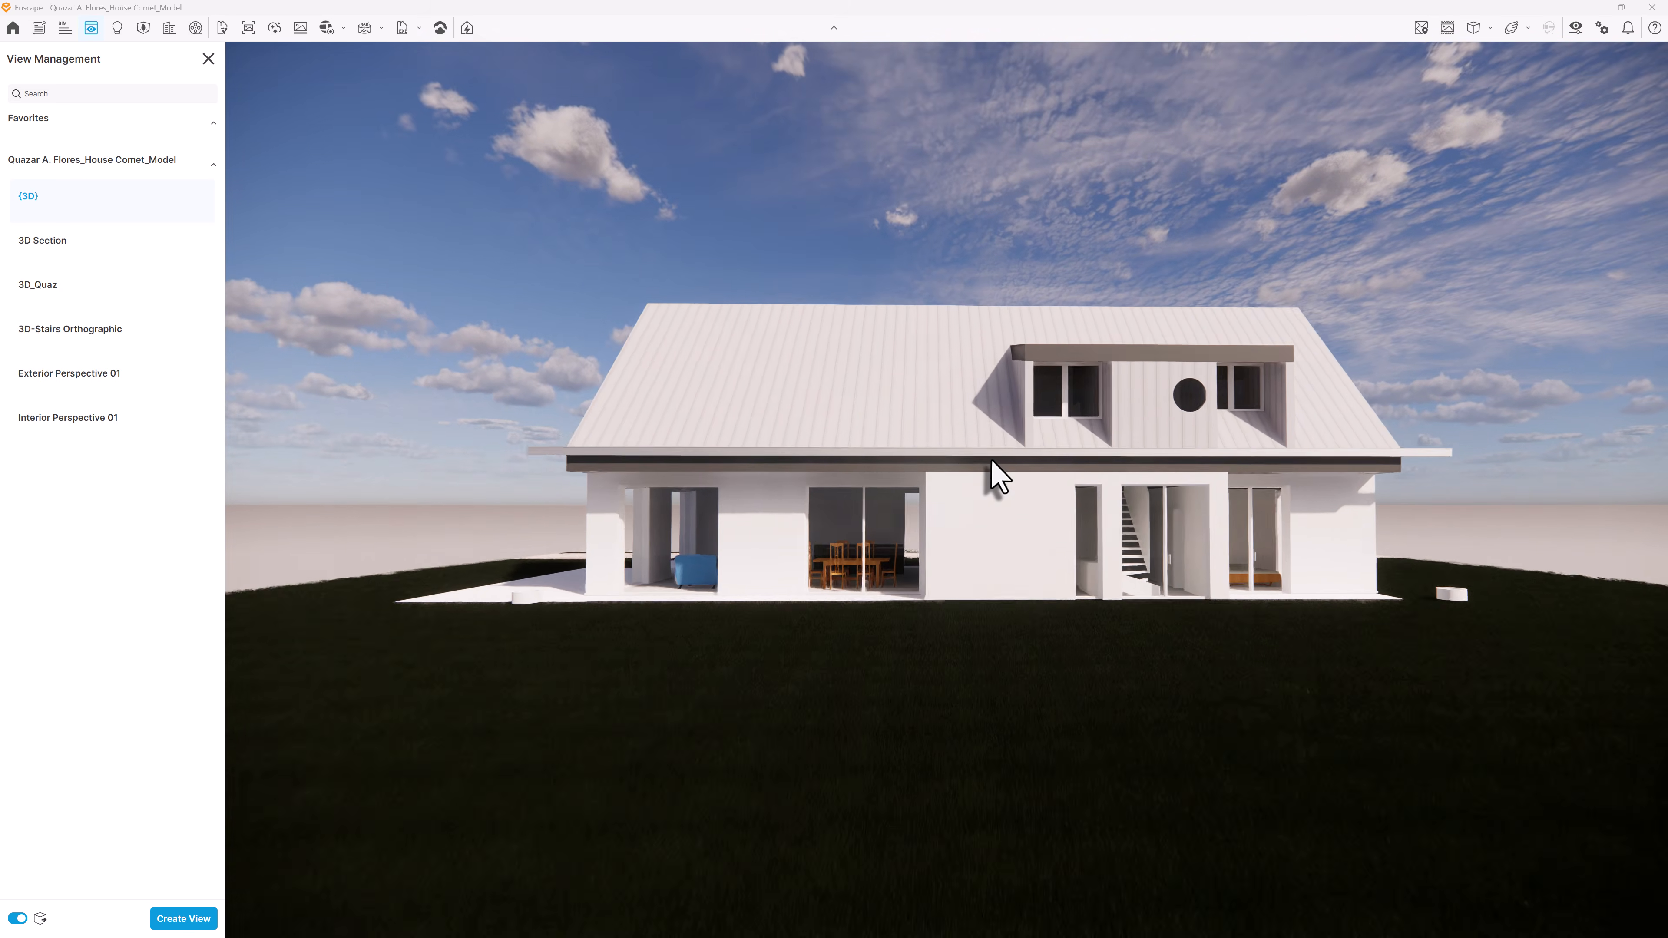
Step: Check the camera and rendering quality options of the Custom Preset in the visual settings
{"action": "left_click", "coordinate": [1575, 27]}
{"action": "left_click_drag", "start_coordinate": [946, 499], "coordinate": [900, 503]}
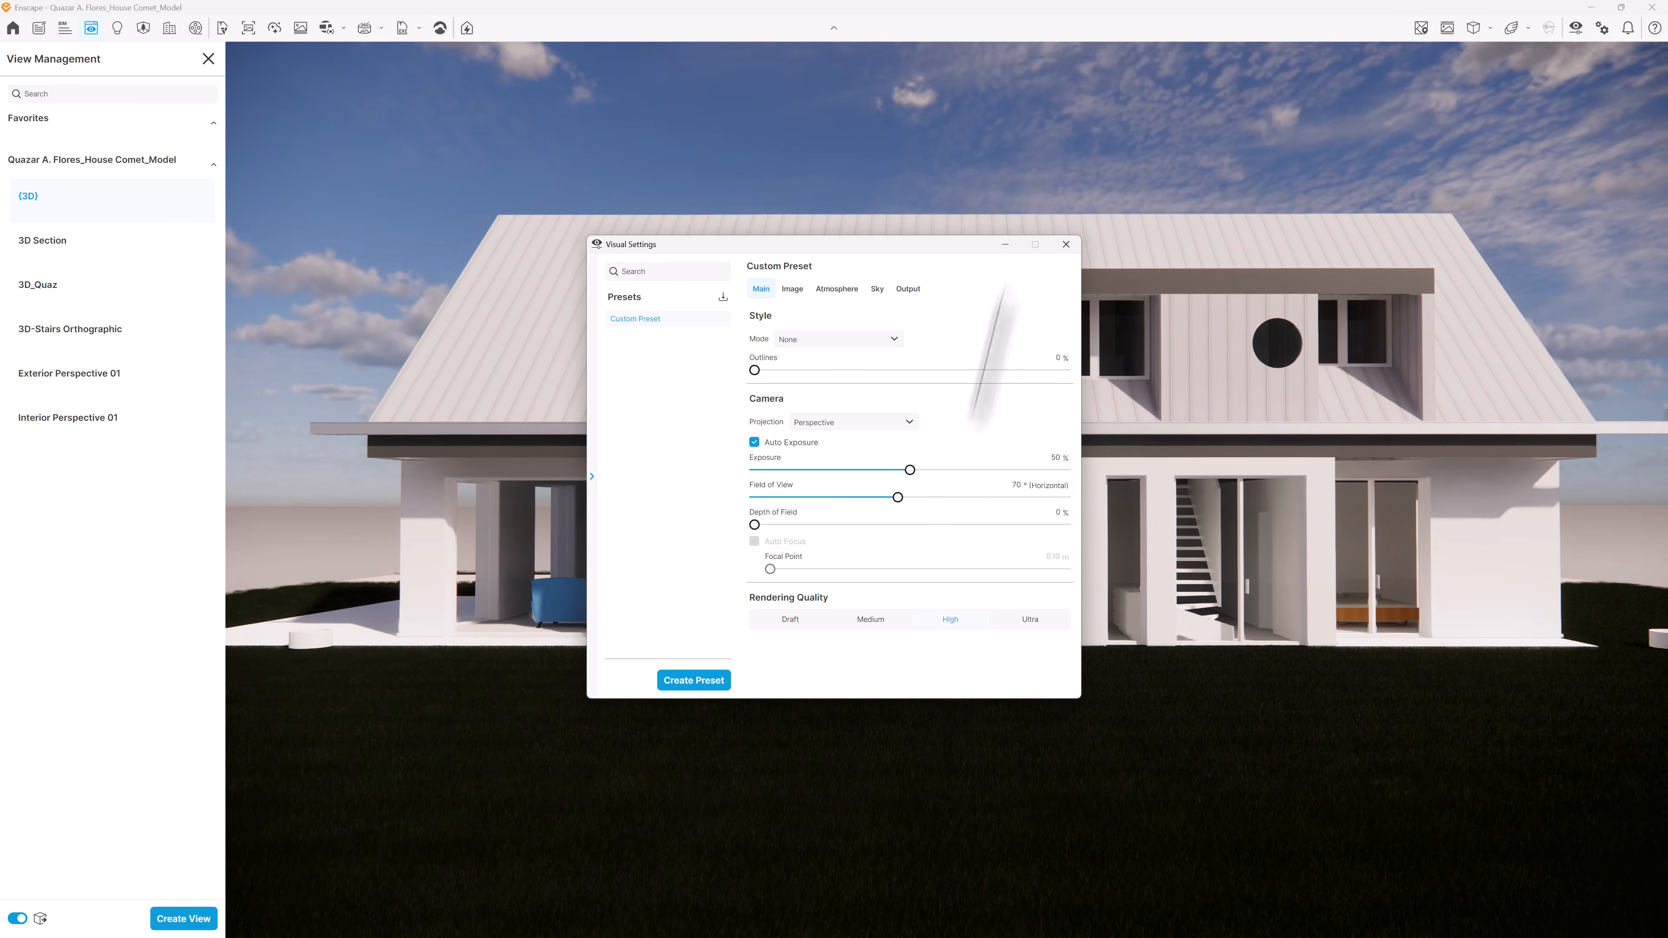
{"action": "left_click", "coordinate": [1066, 244]}
{"action": "left_click_drag", "start_coordinate": [1079, 252], "coordinate": [1085, 243]}
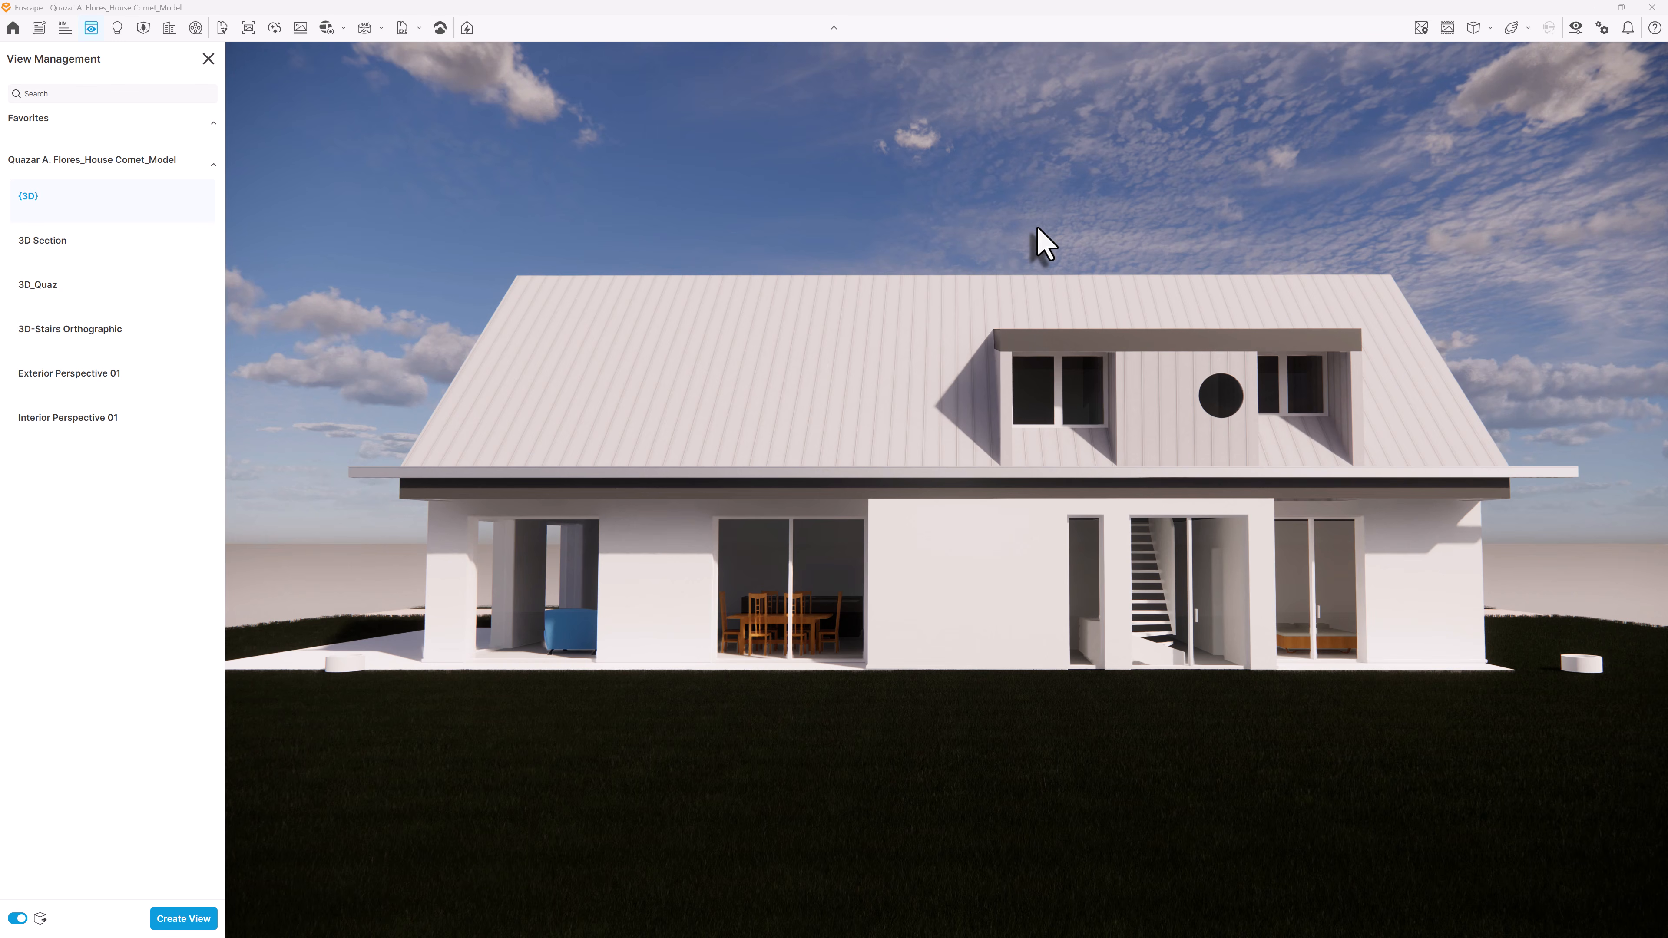
Step: Switch the camera to two-point perspective and save the framing as a new view named AIE 01
{"action": "left_click", "coordinate": [1489, 30]}
{"action": "left_click", "coordinate": [1508, 84]}
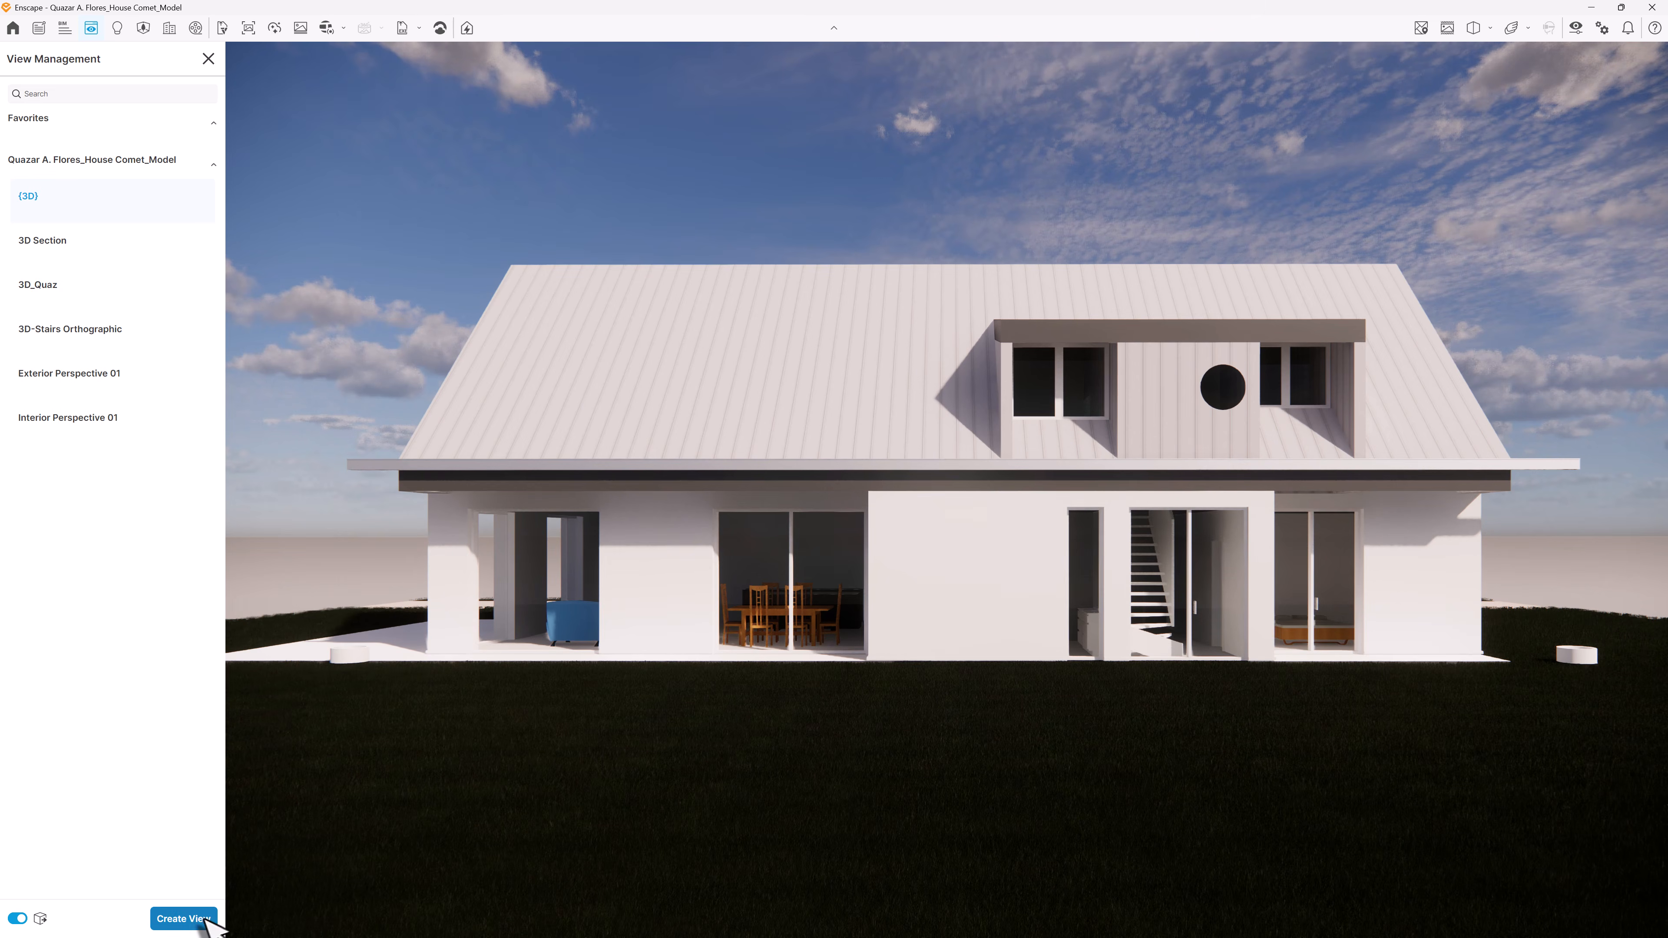
{"action": "left_click", "coordinate": [200, 920]}
{"action": "left_click", "coordinate": [96, 103]}
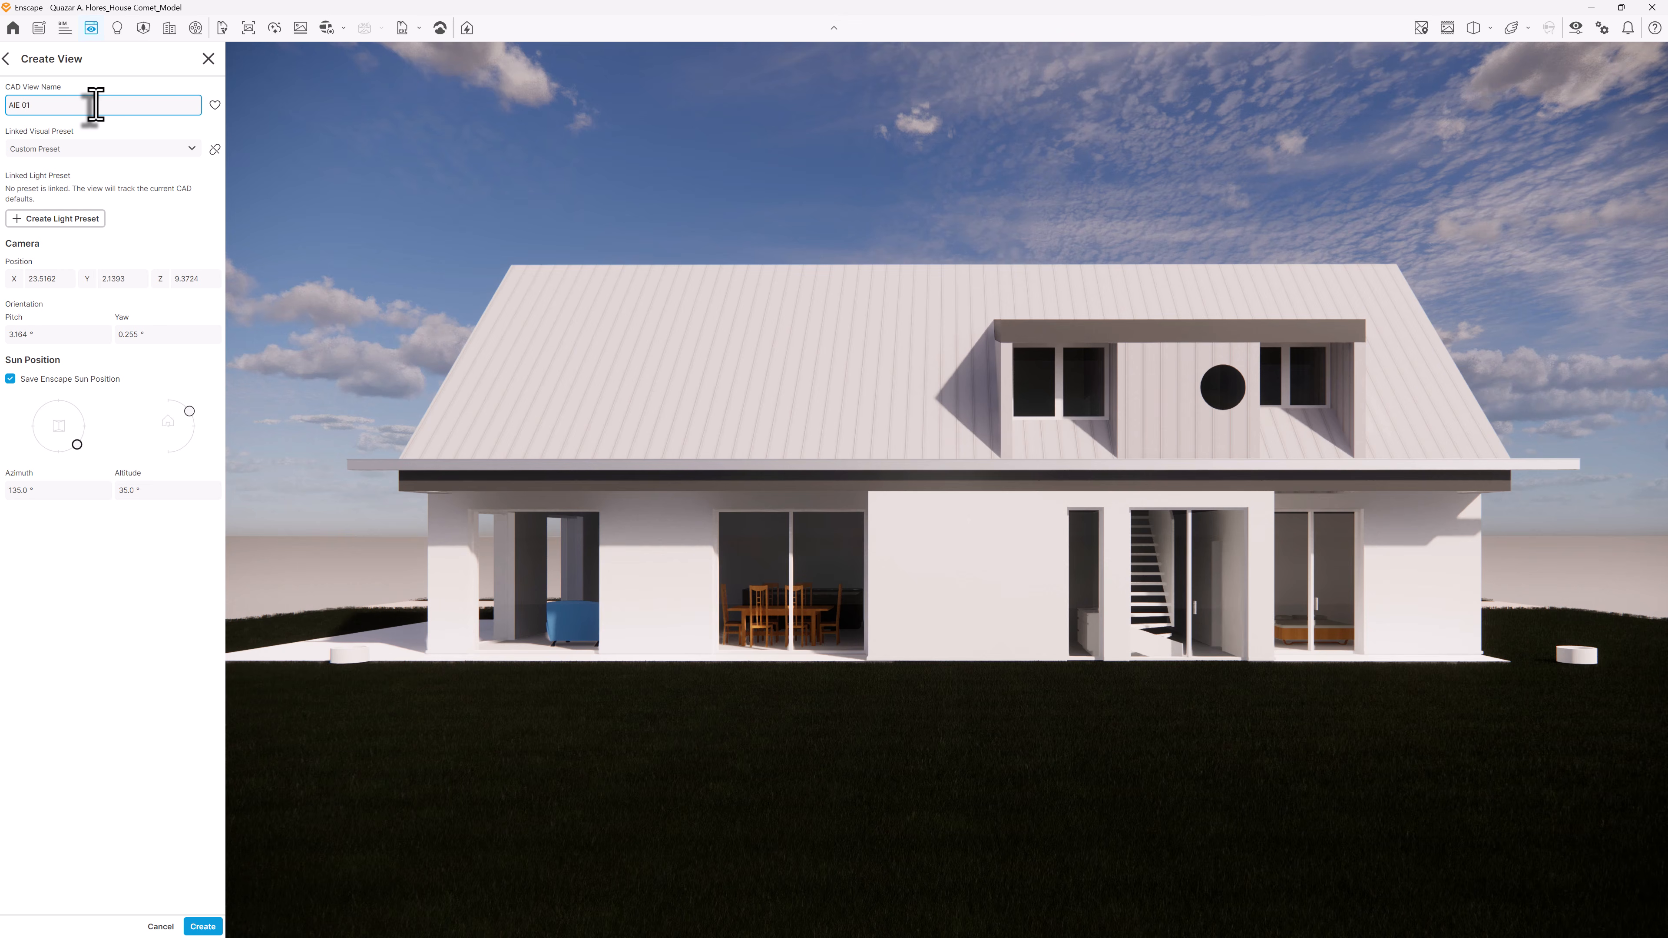
{"action": "left_click", "coordinate": [202, 926]}
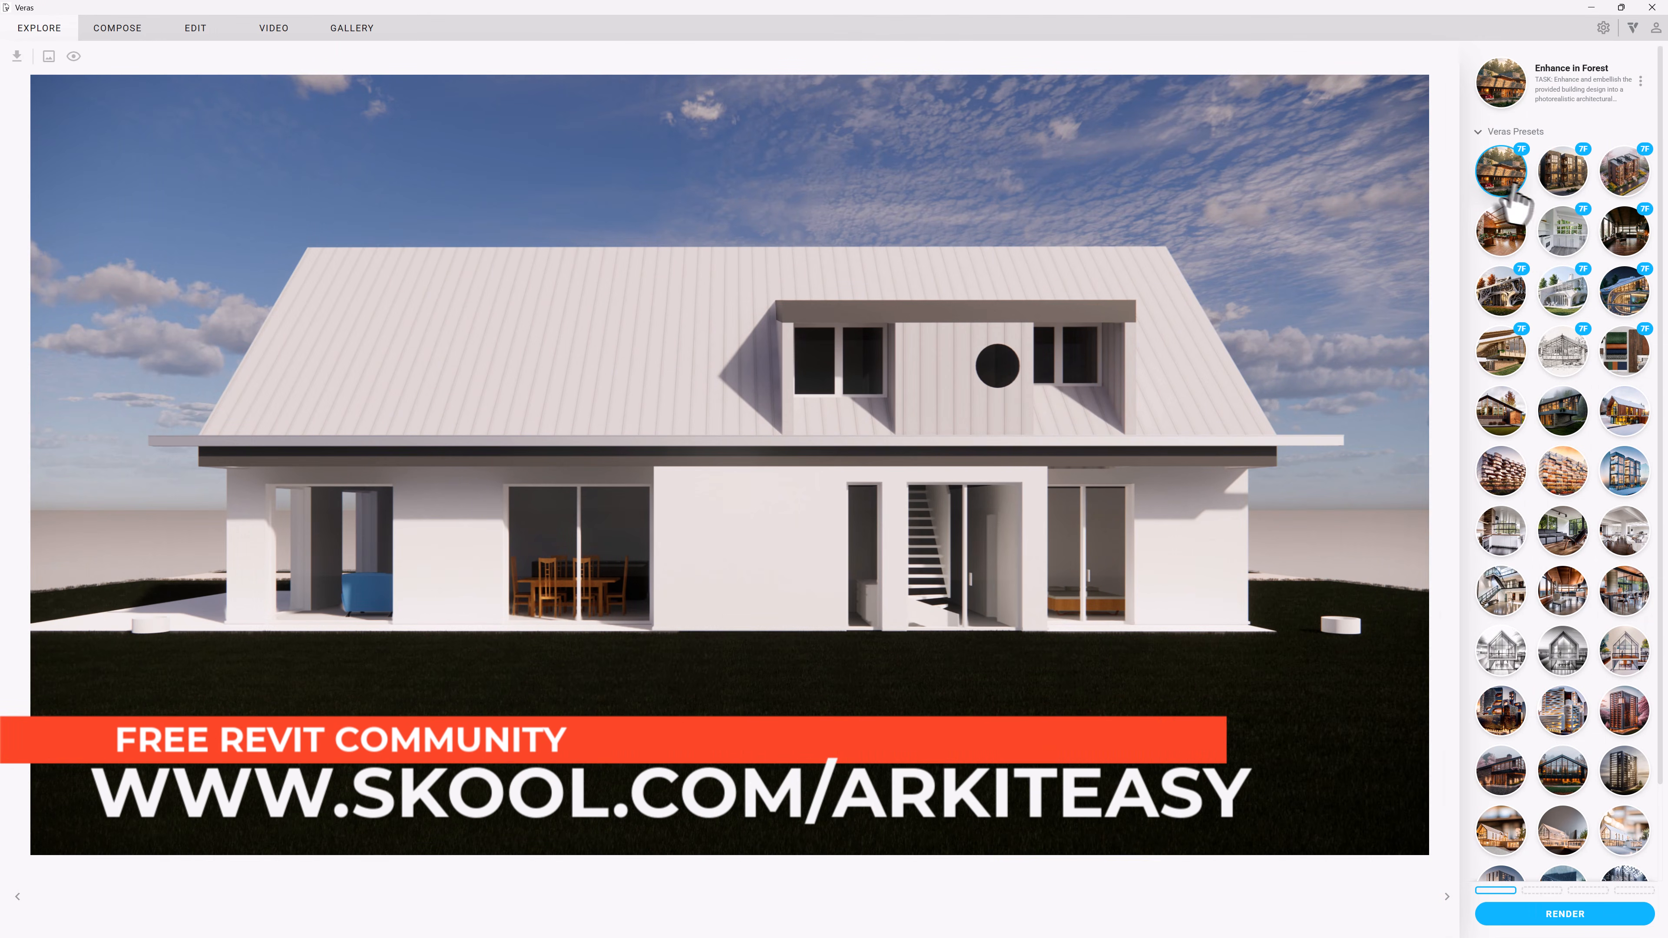
Step: In Veras, render the house with the Enhance in Forest preset at 16:9 aspect ratio and 2K resolution
{"action": "scroll", "coordinate": [1622, 355], "scroll_direction": "down", "scroll_amount": 3}
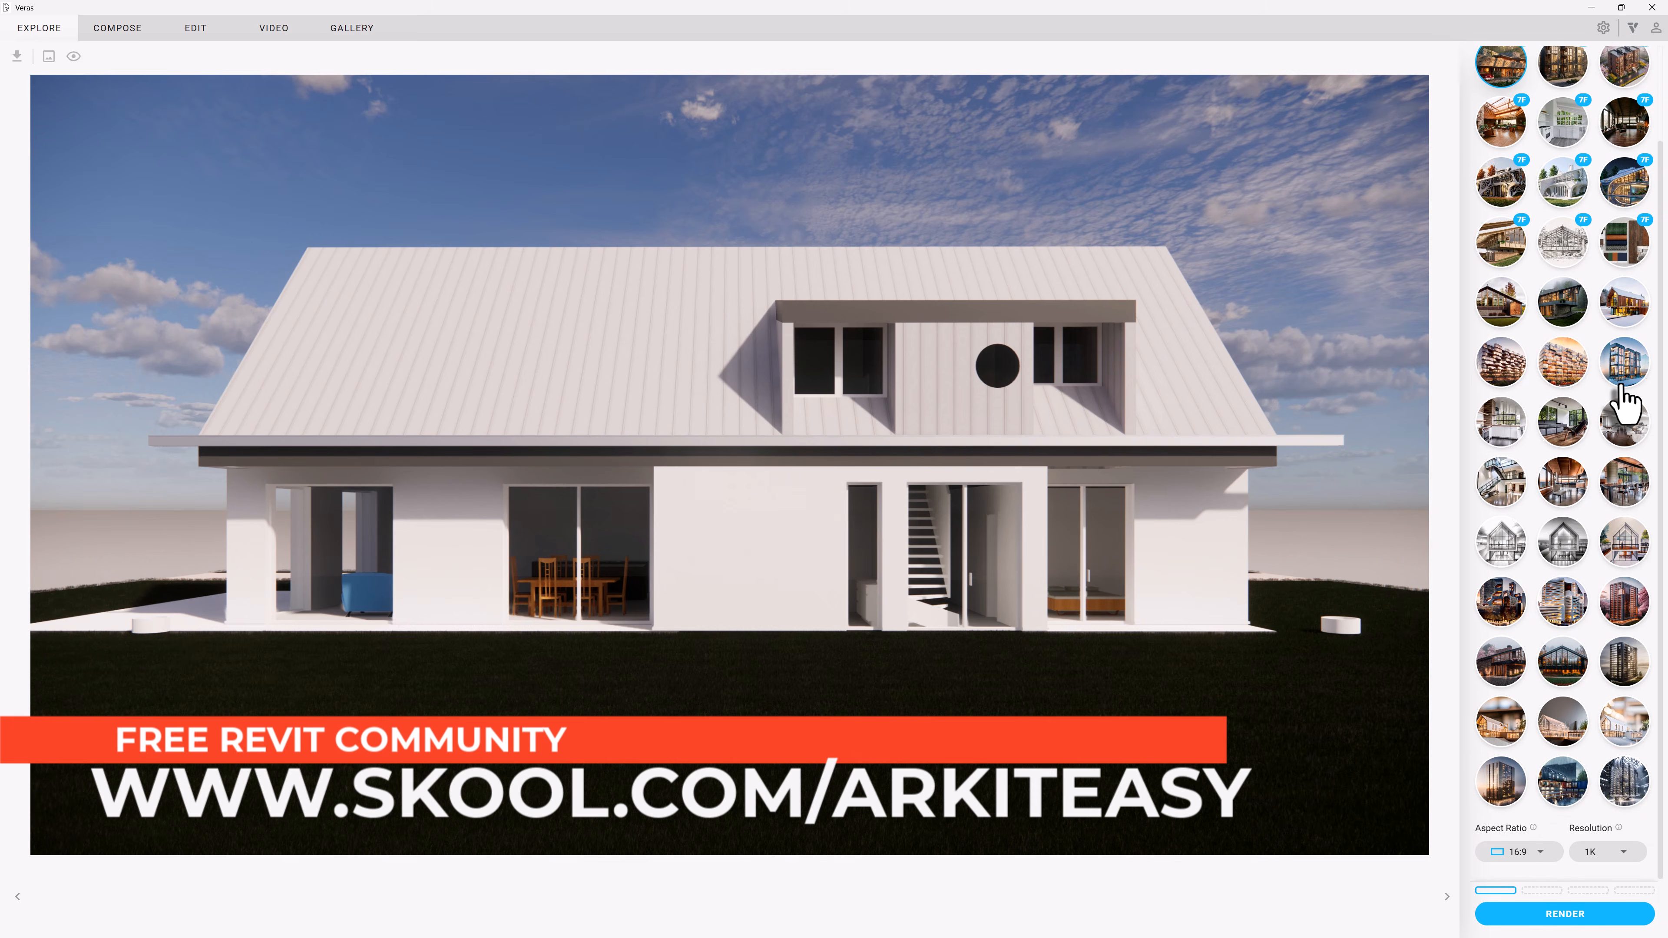
{"action": "scroll", "coordinate": [1618, 437], "scroll_direction": "up", "scroll_amount": 3}
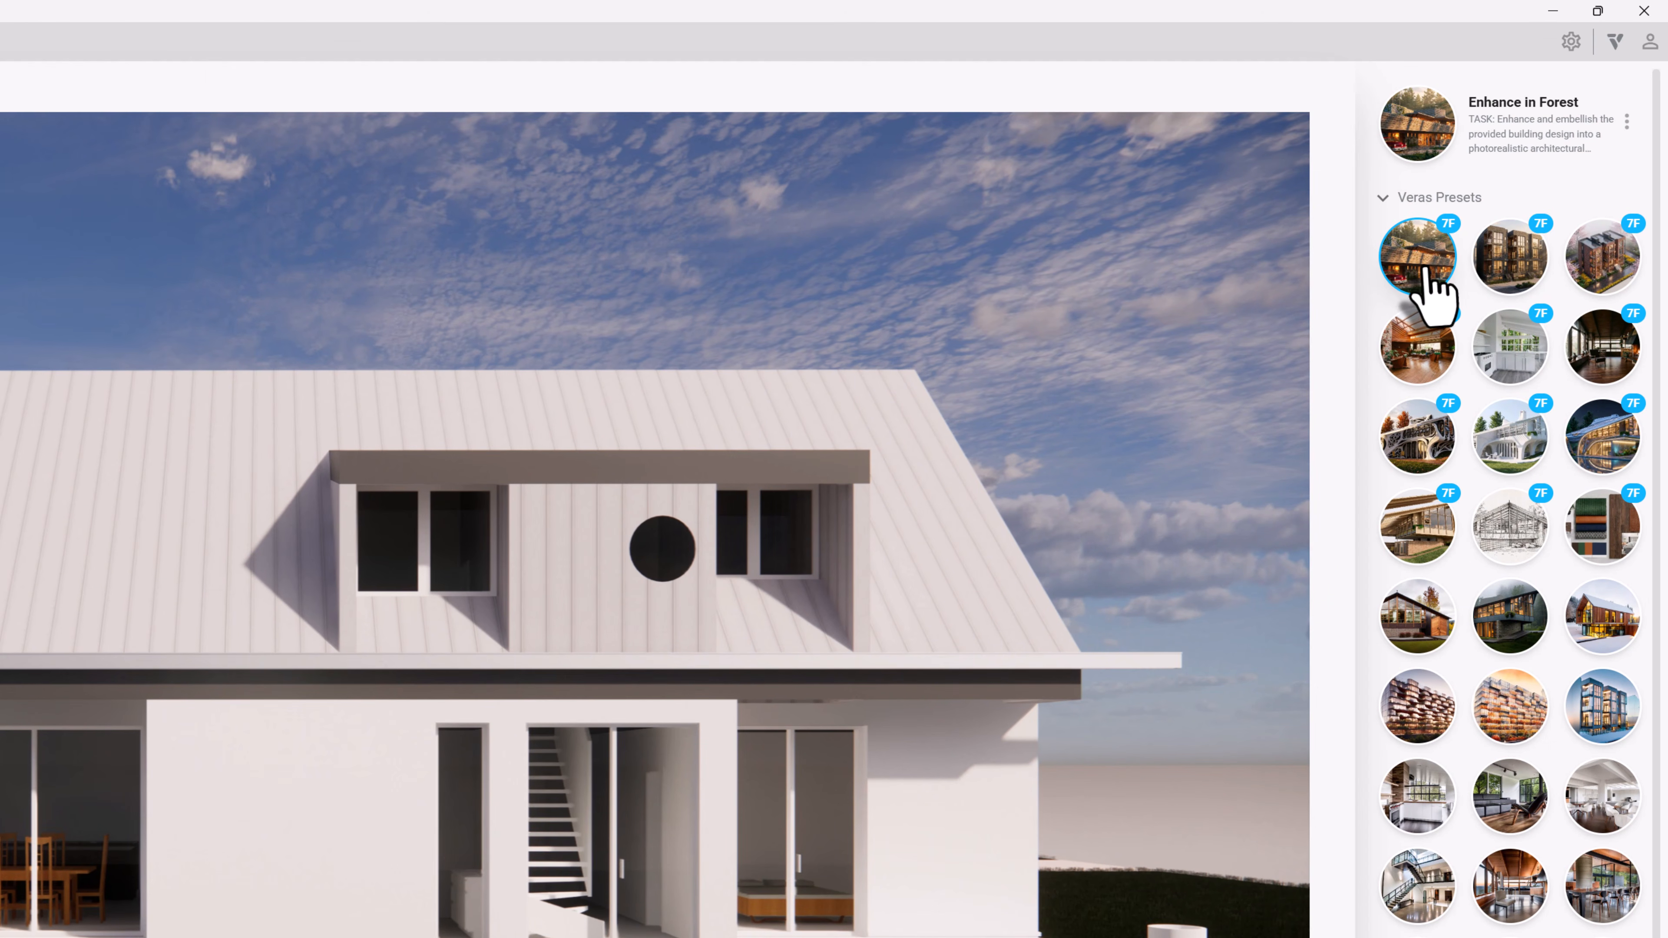
{"action": "mouse_move", "coordinate": [1429, 291]}
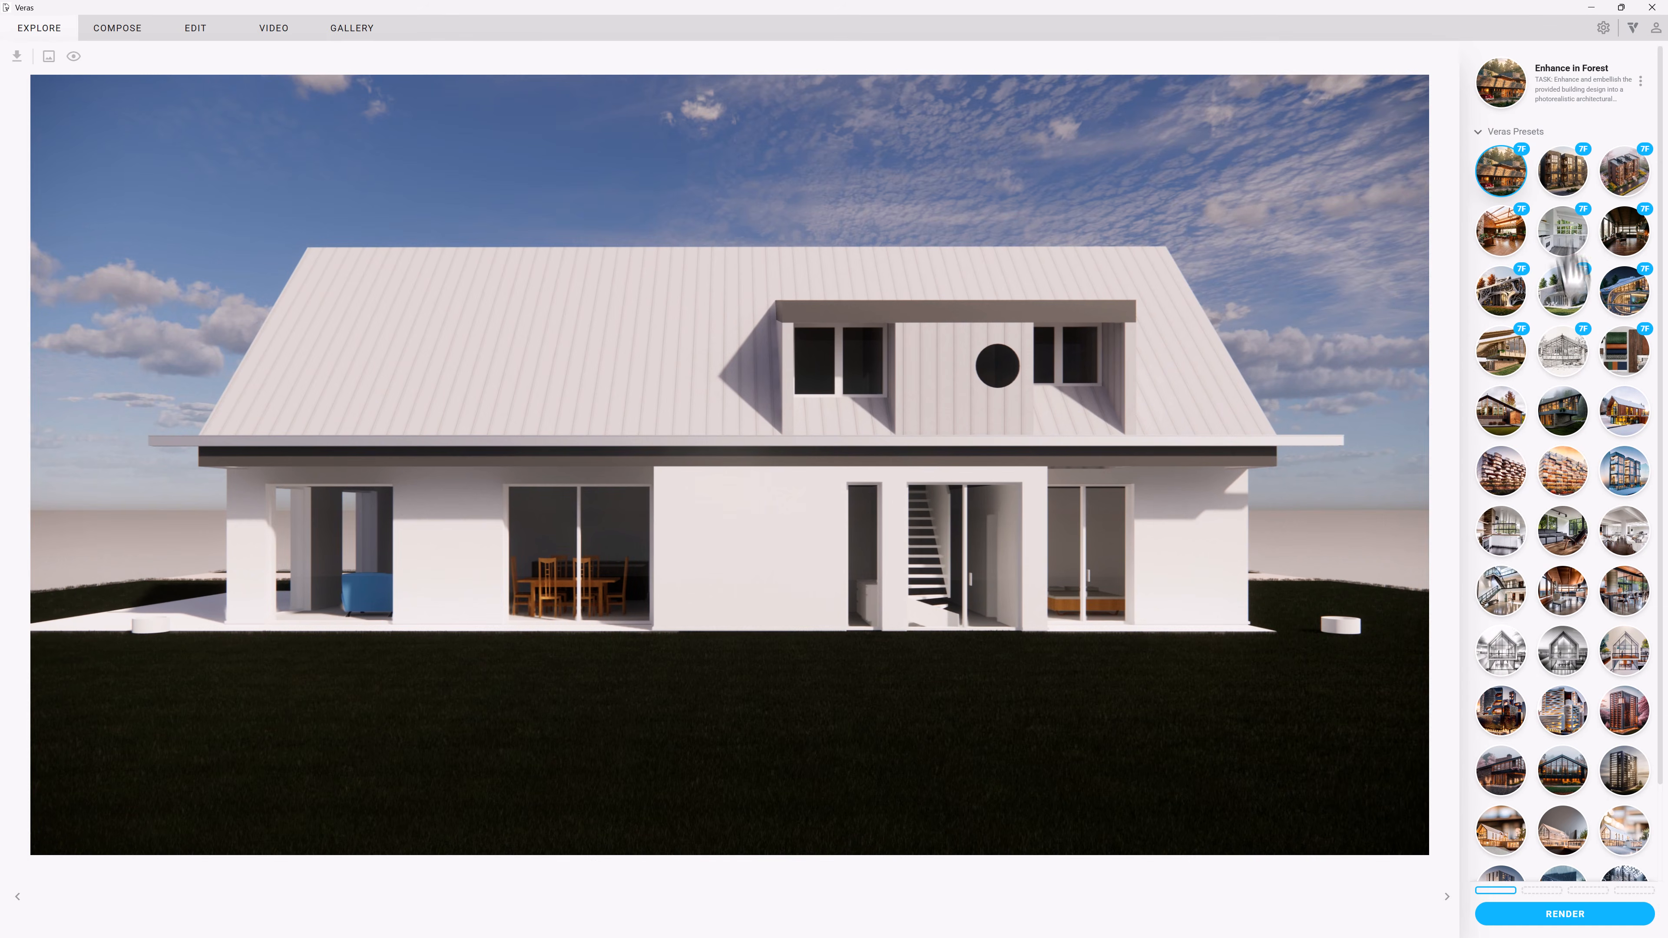
{"action": "scroll", "coordinate": [1564, 282], "scroll_direction": "down", "scroll_amount": 5}
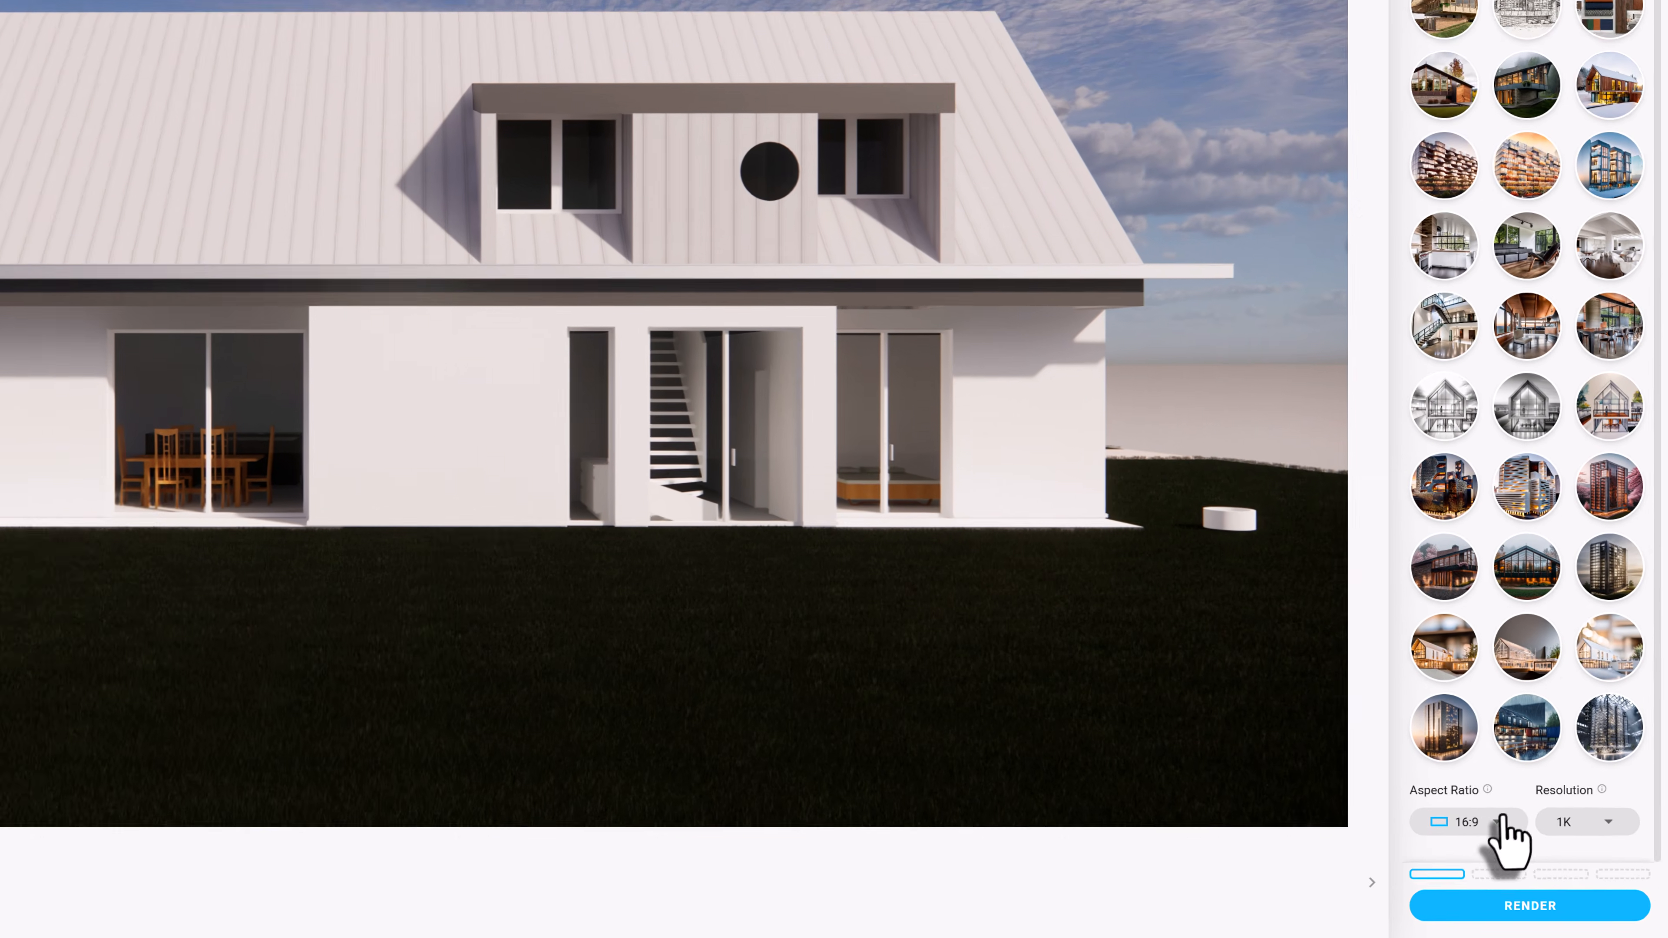
{"action": "left_click", "coordinate": [1500, 821]}
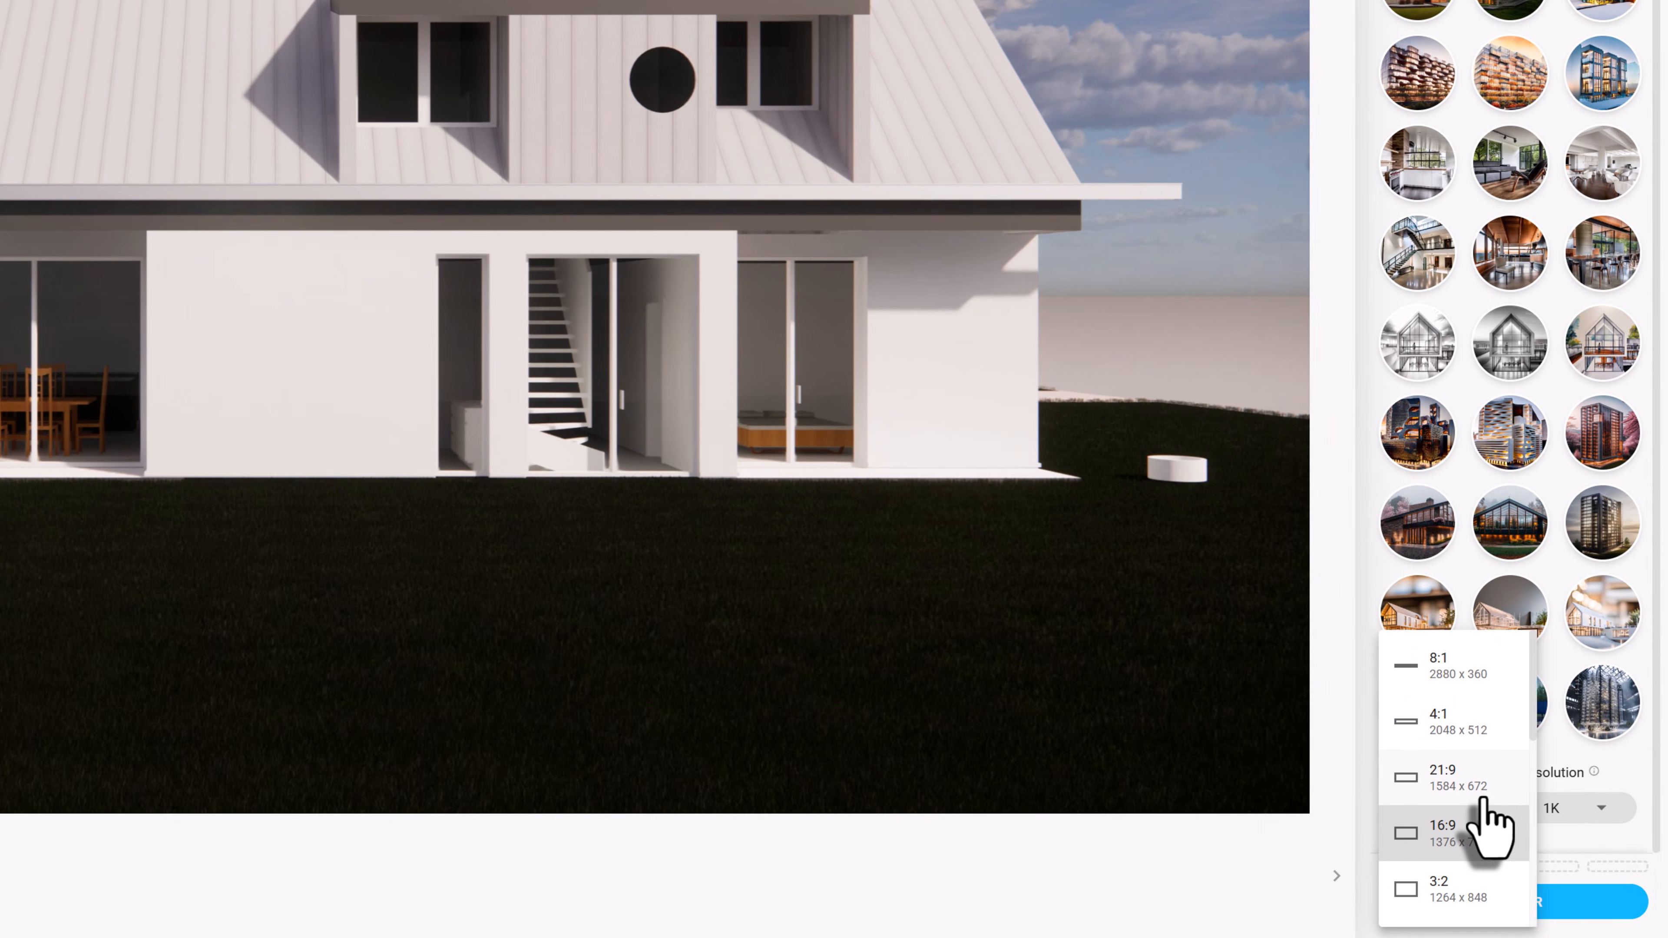
{"action": "left_click", "coordinate": [1456, 841]}
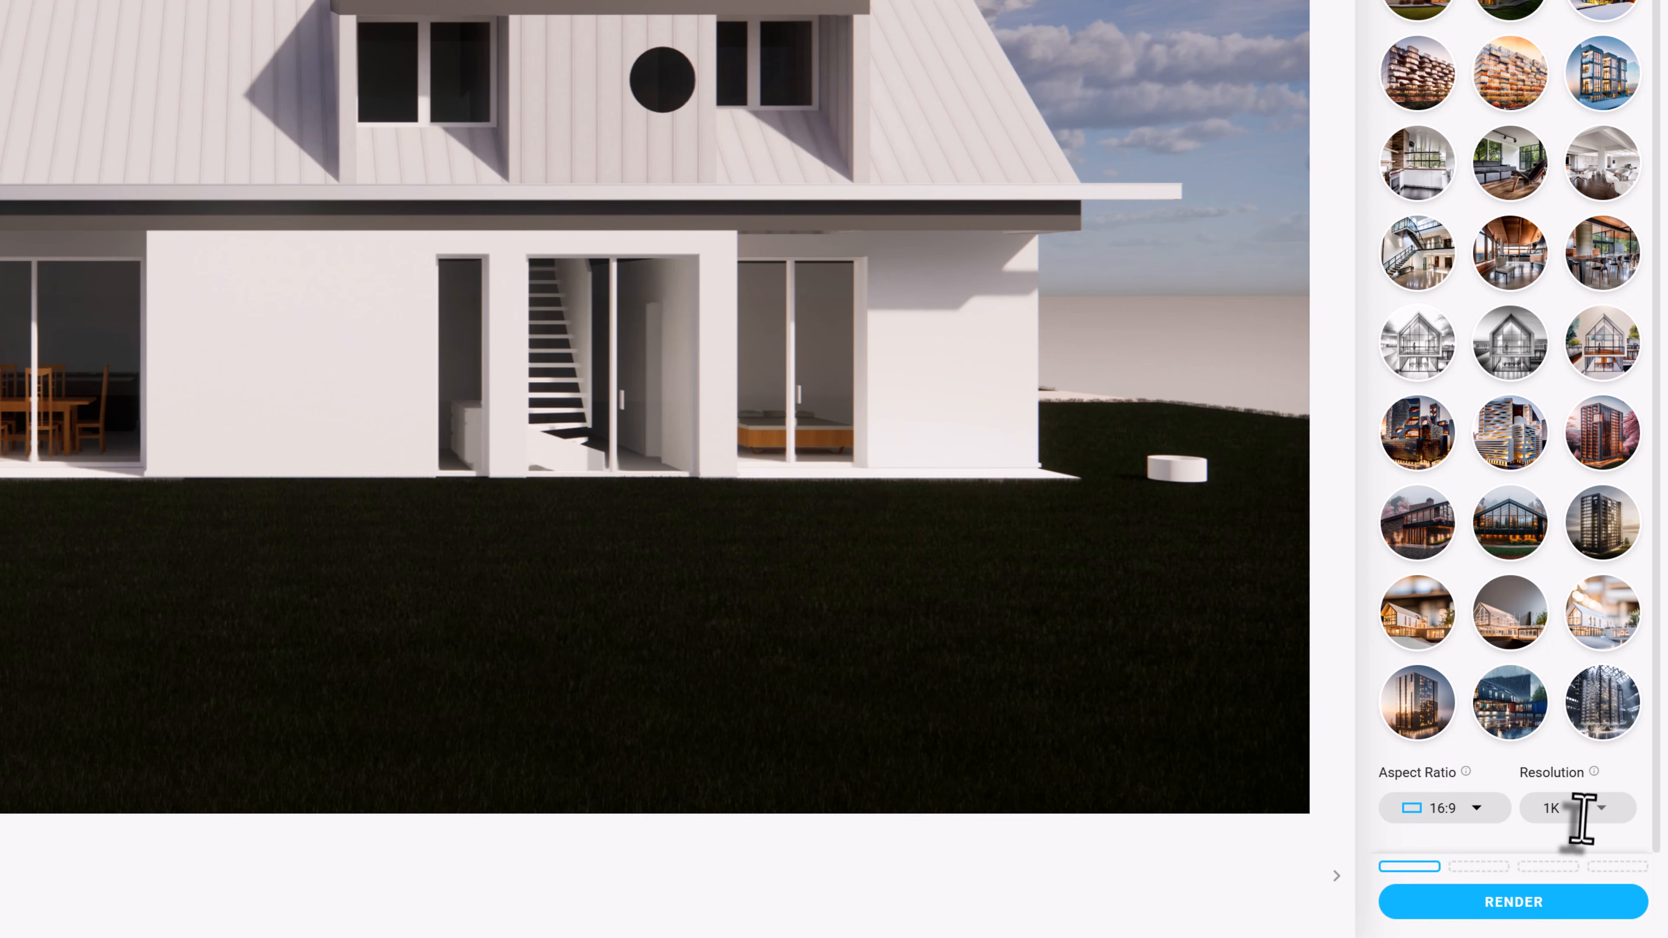
{"action": "left_click", "coordinate": [1602, 814]}
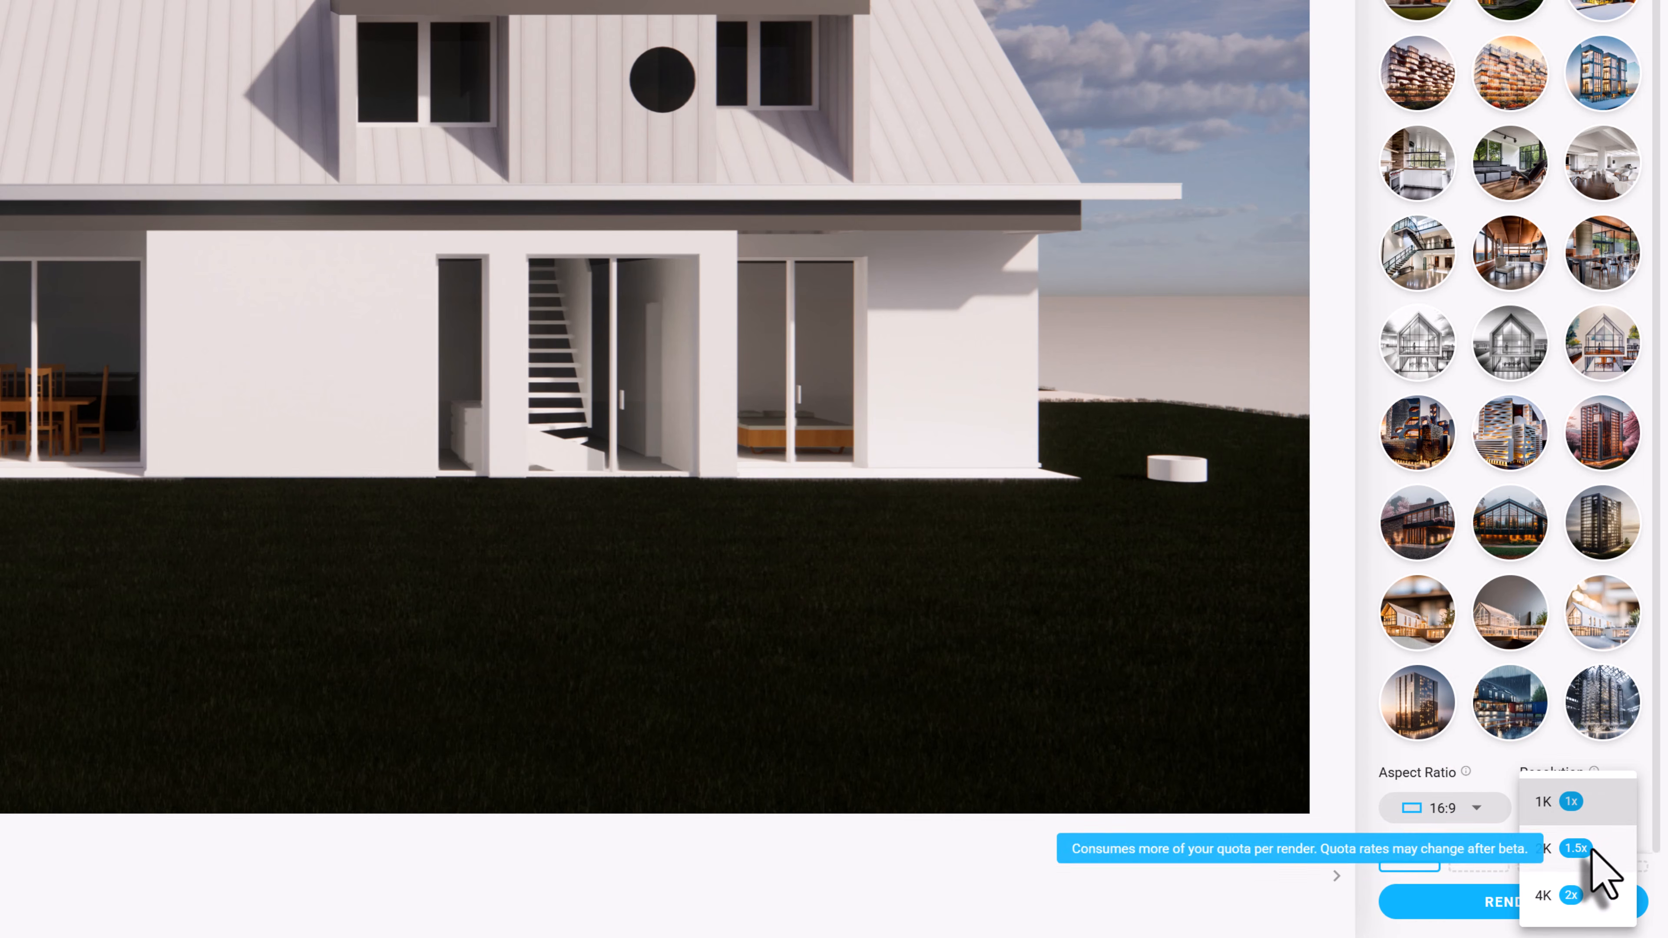
{"action": "left_click", "coordinate": [1588, 866]}
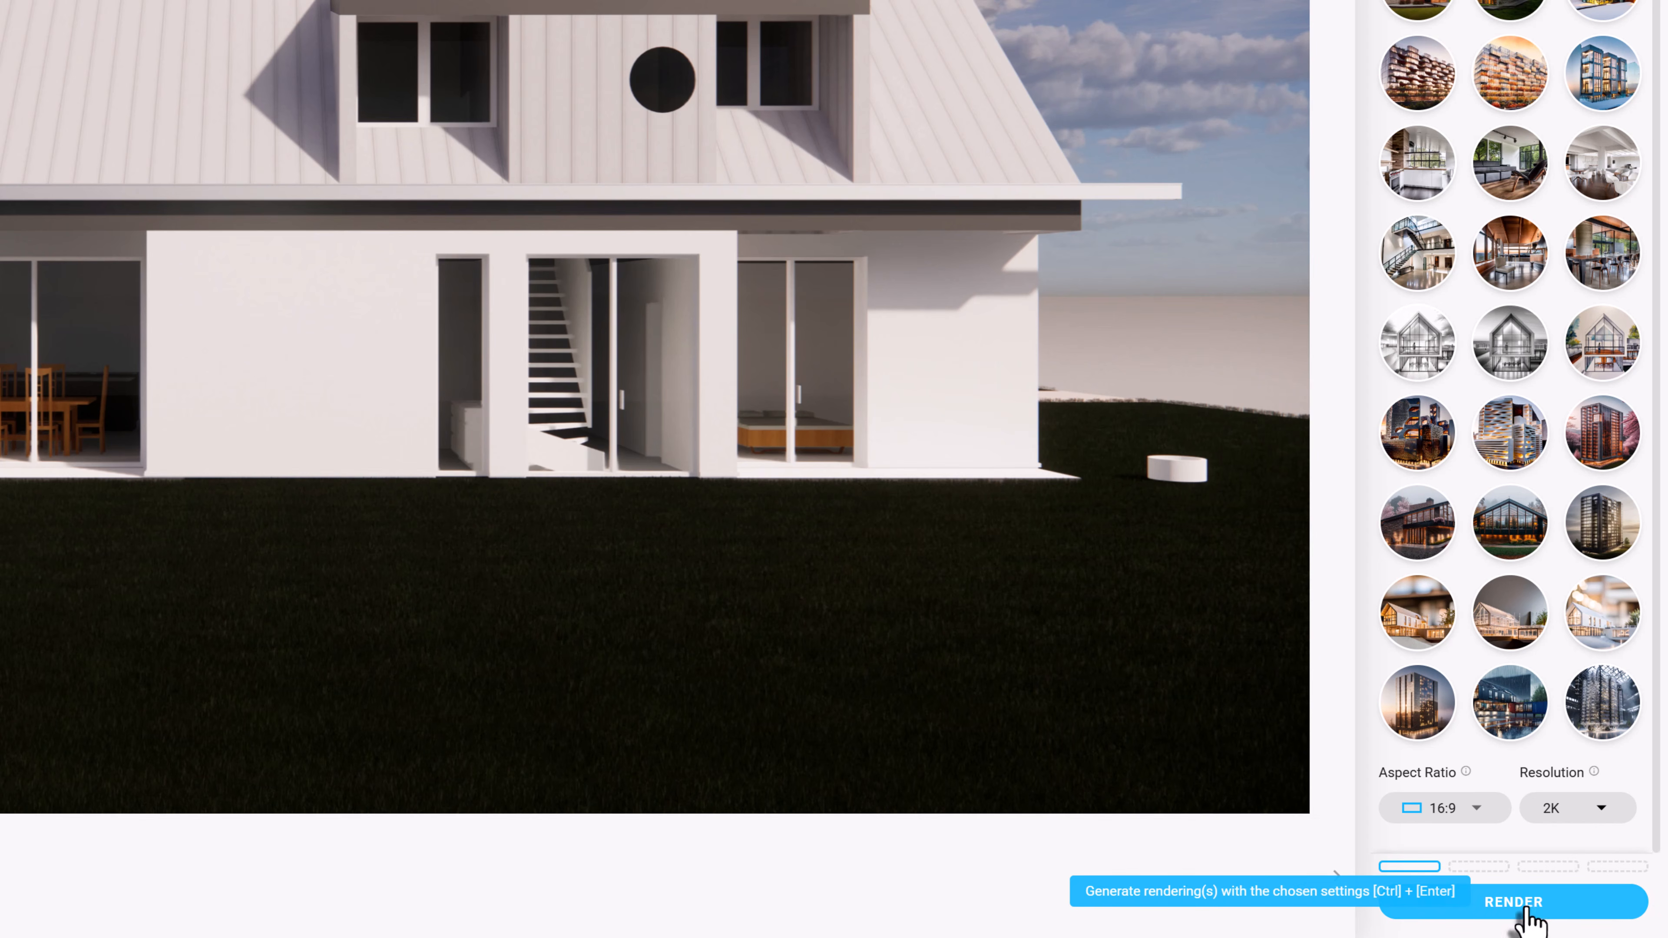
{"action": "left_click", "coordinate": [1514, 902]}
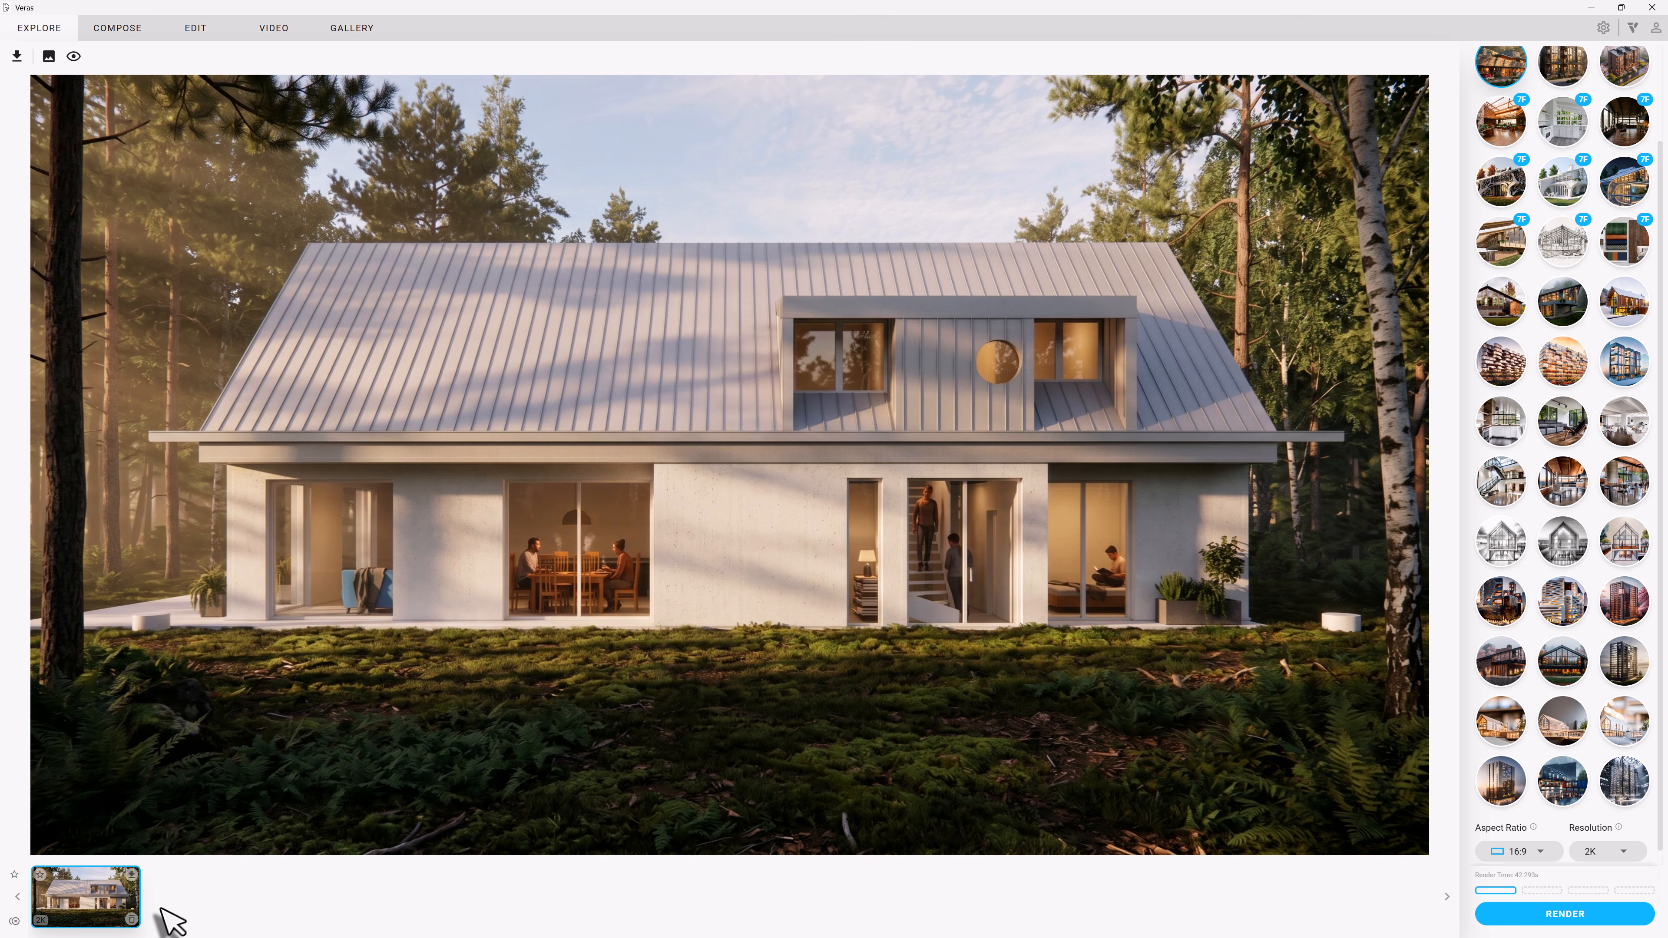
Step: Save the forest render as the JPEG file 0166_02.jpg in the 03_Grafika folder
{"action": "left_click", "coordinate": [132, 875]}
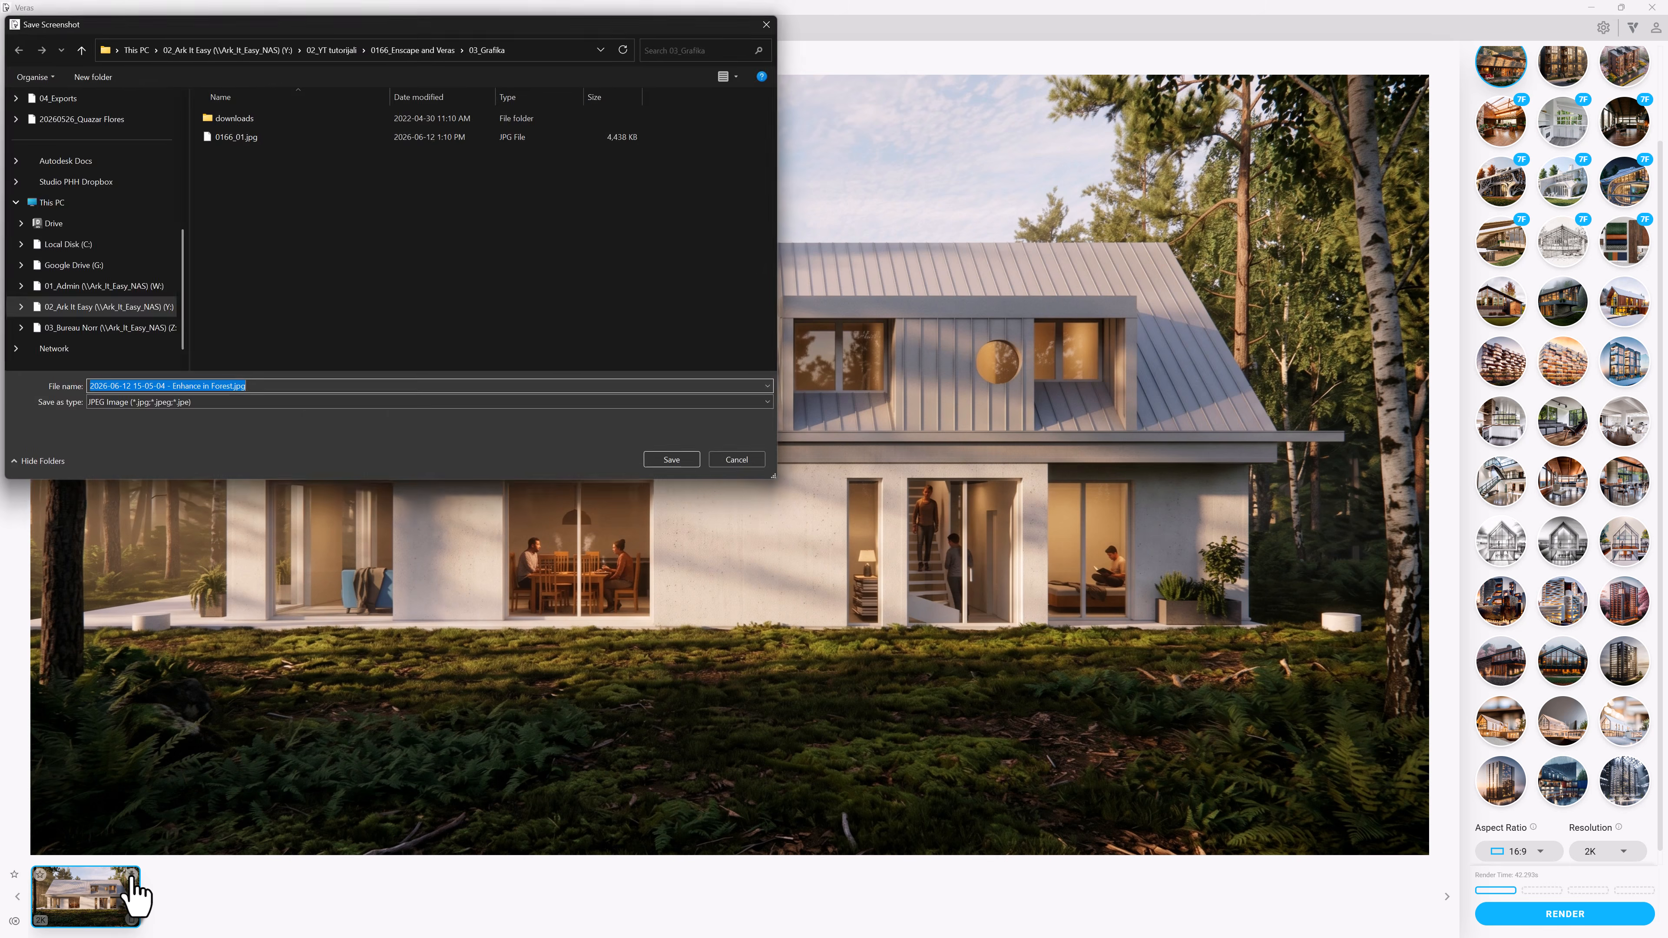
{"action": "left_click", "coordinate": [227, 139]}
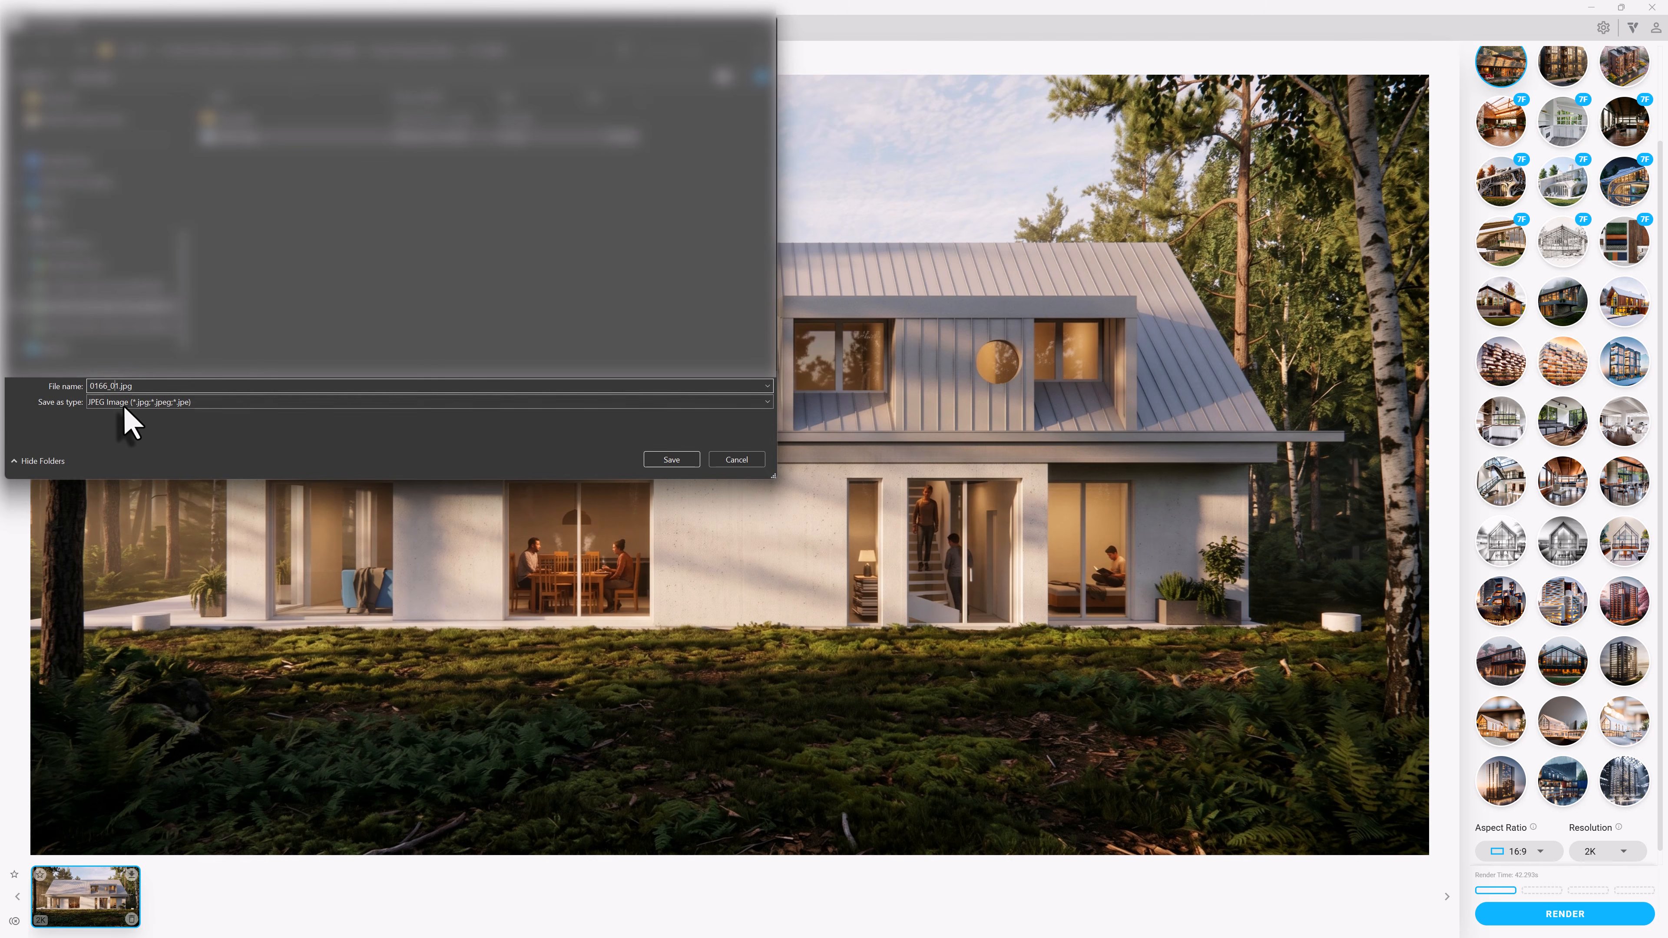
{"action": "type", "text": "2"}
{"action": "left_click", "coordinate": [669, 460]}
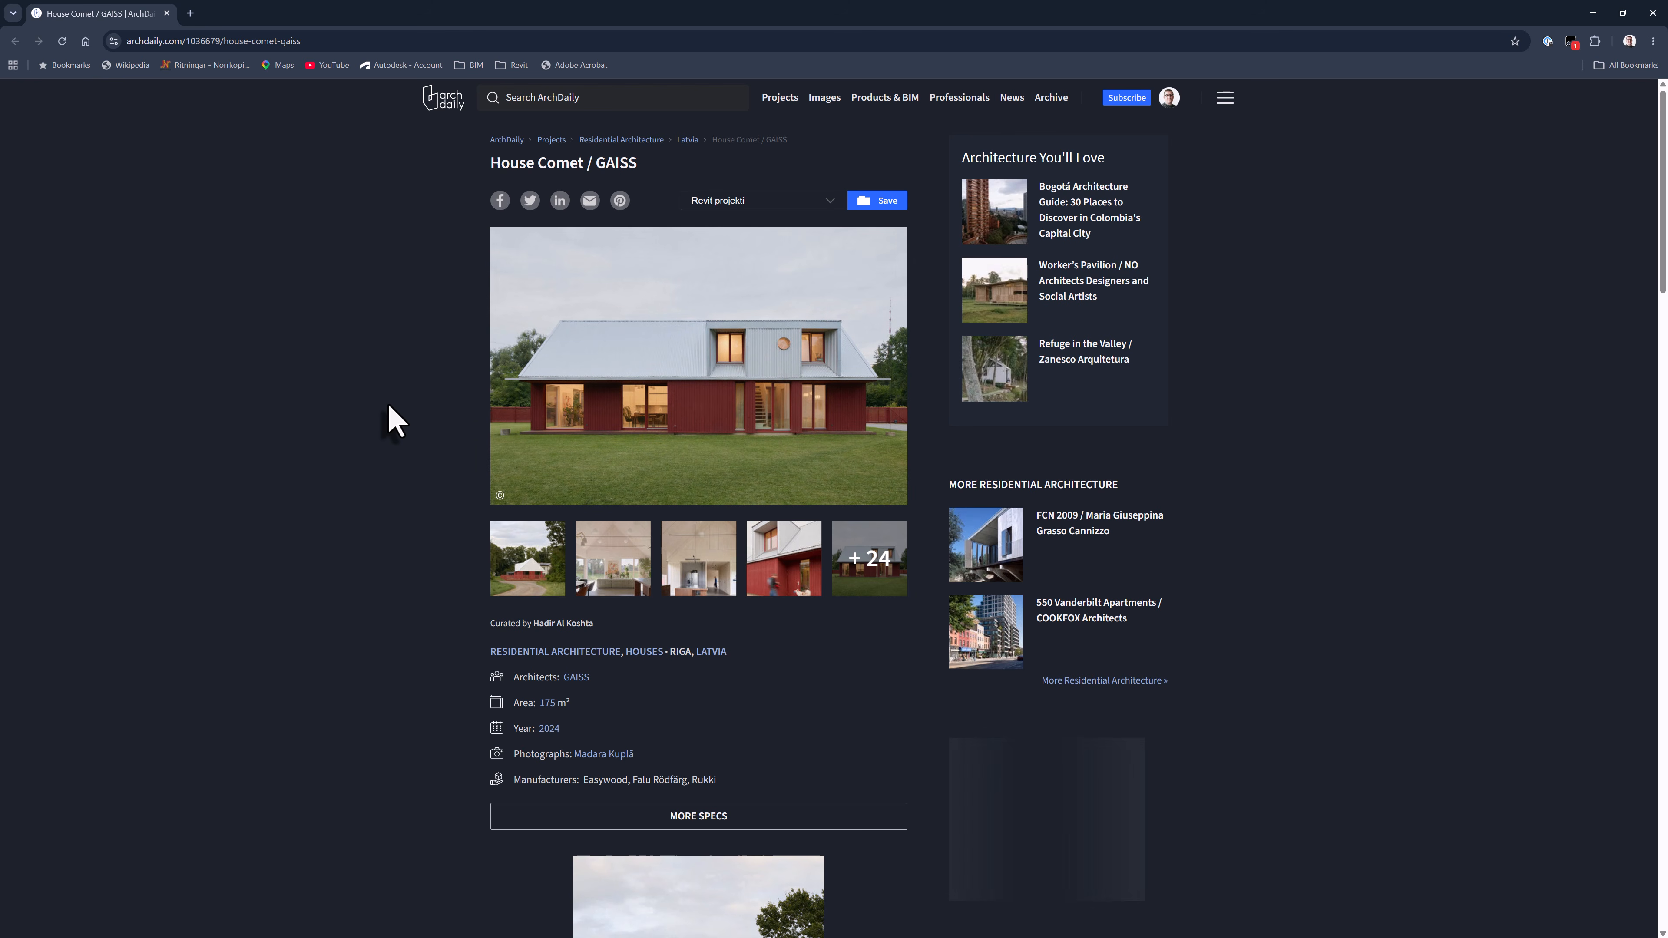
Step: In the browser, open the main facade photo of House Comet / GAISS on ArchDaily and copy the image
{"action": "left_click", "coordinate": [558, 406]}
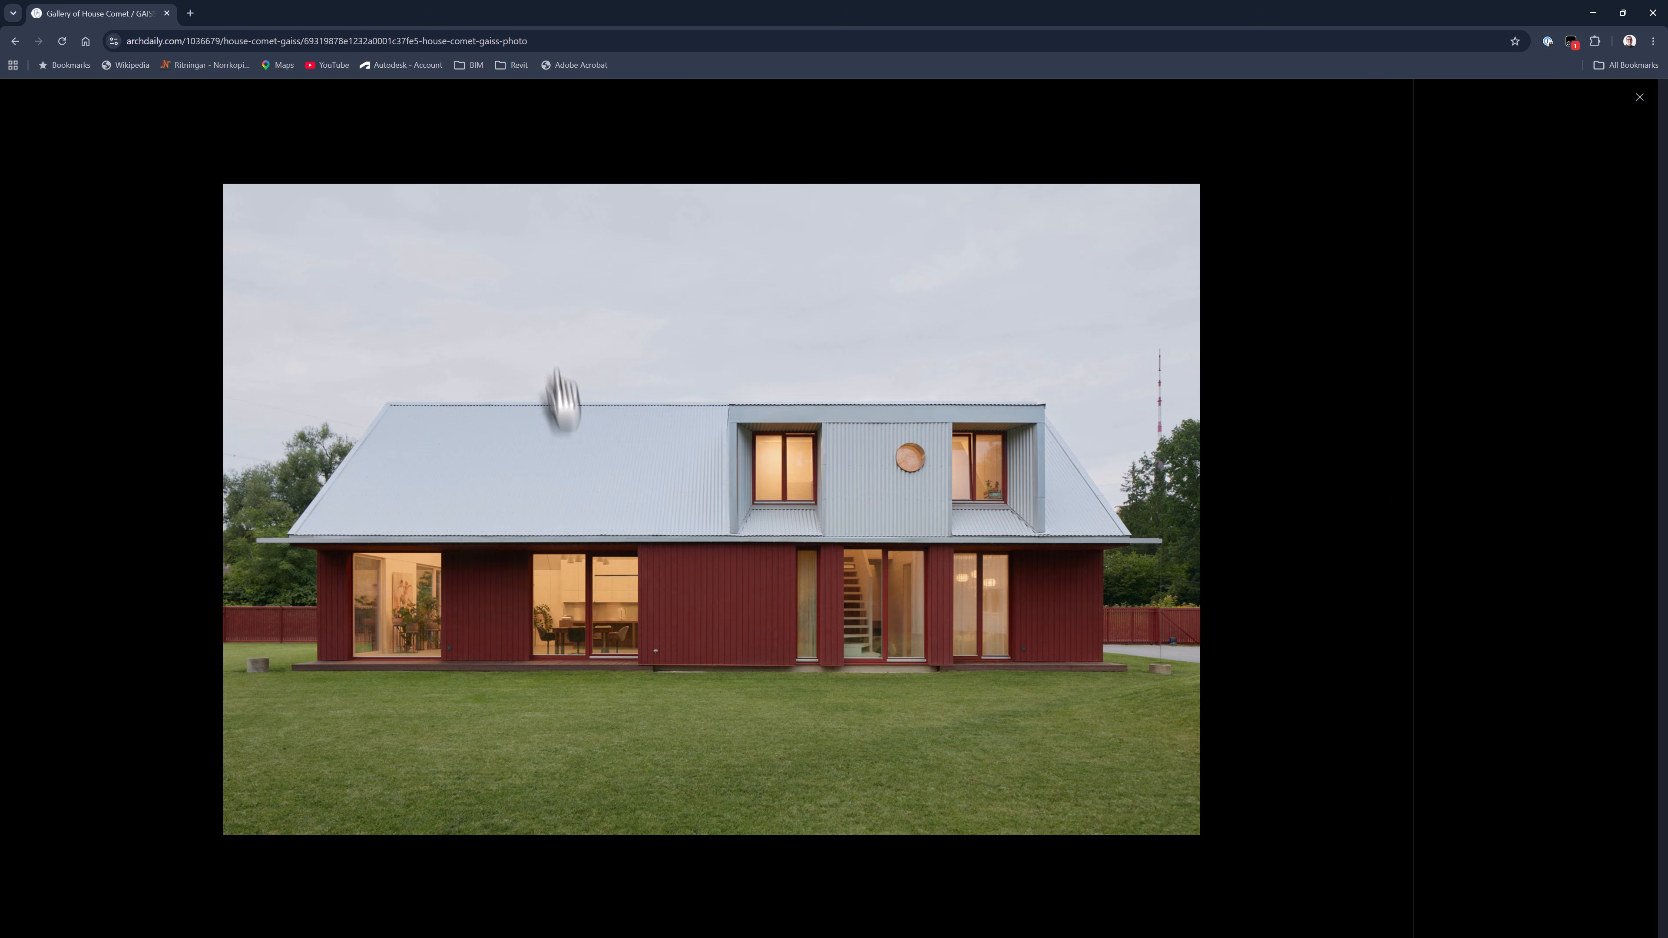
{"action": "right_click", "coordinate": [554, 347]}
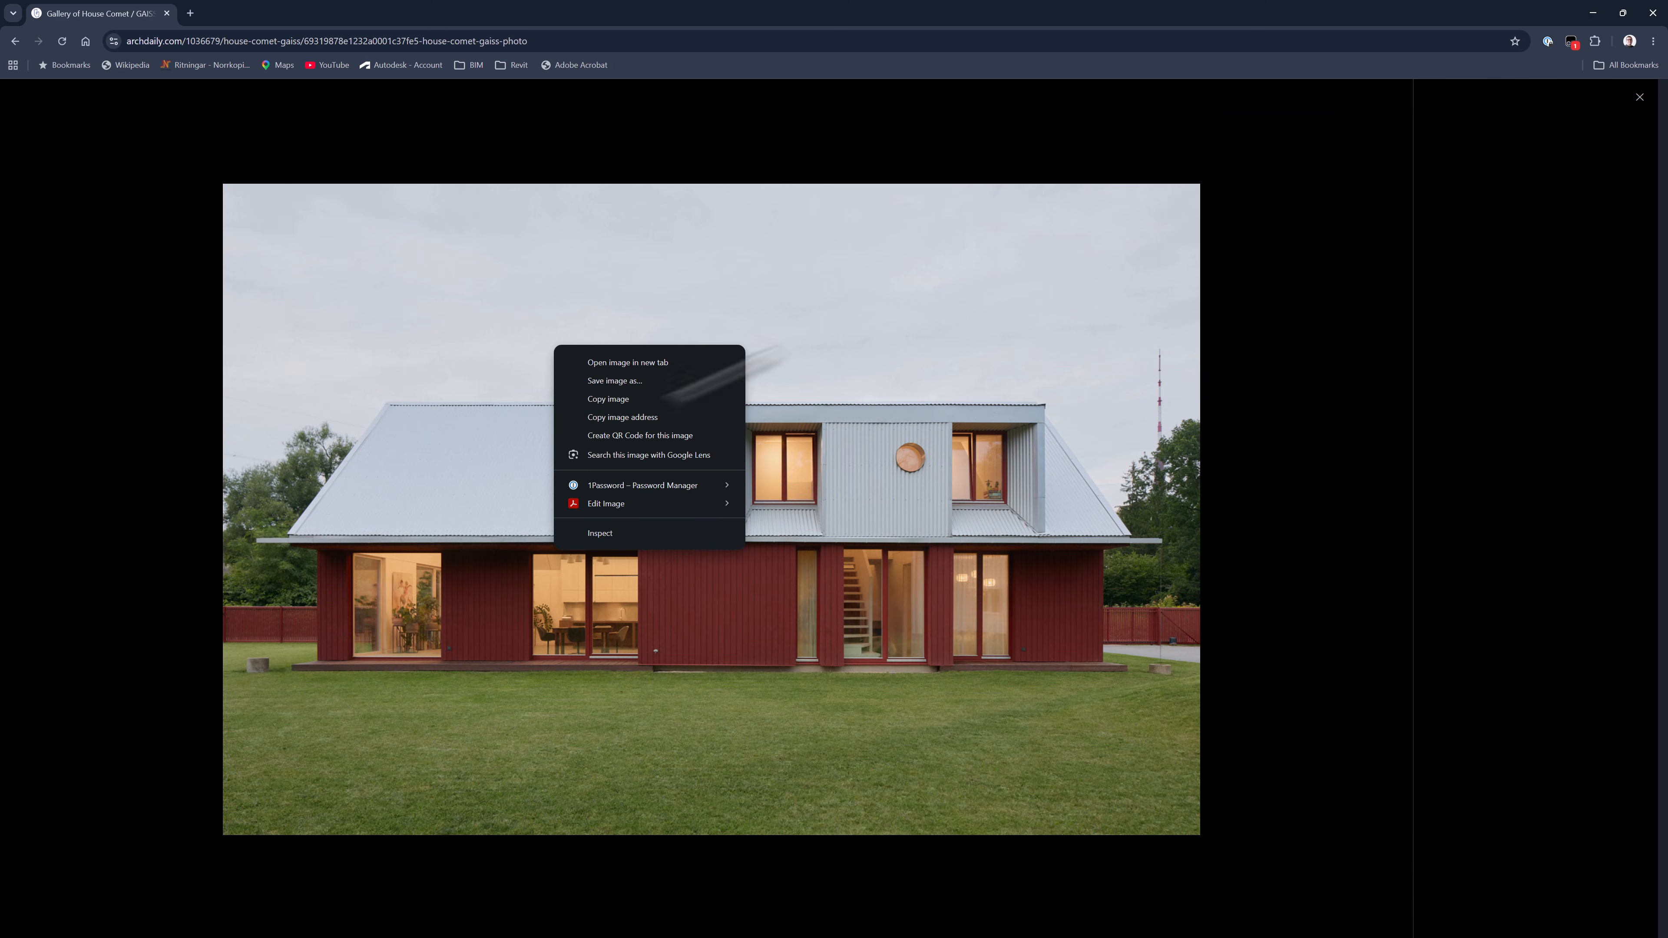
{"action": "left_click", "coordinate": [618, 397]}
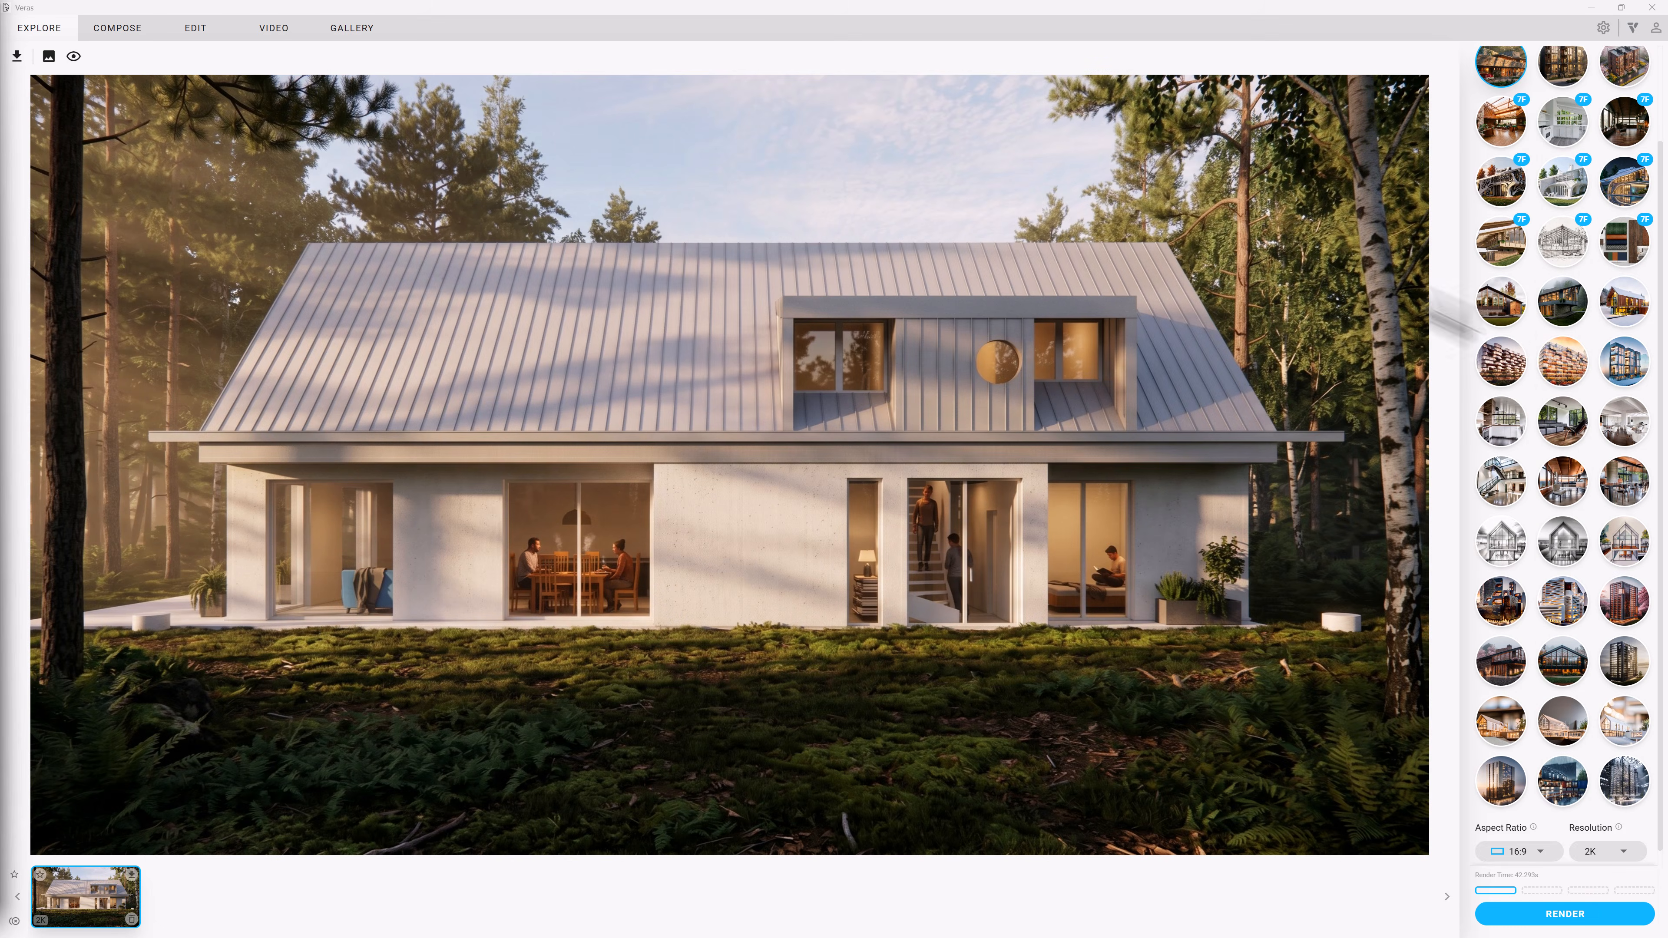
Step: Switch to editing the forest render and load the downloaded House Comet facade photo as a reference image
{"action": "scroll", "coordinate": [1621, 331], "scroll_direction": "up", "scroll_amount": 3}
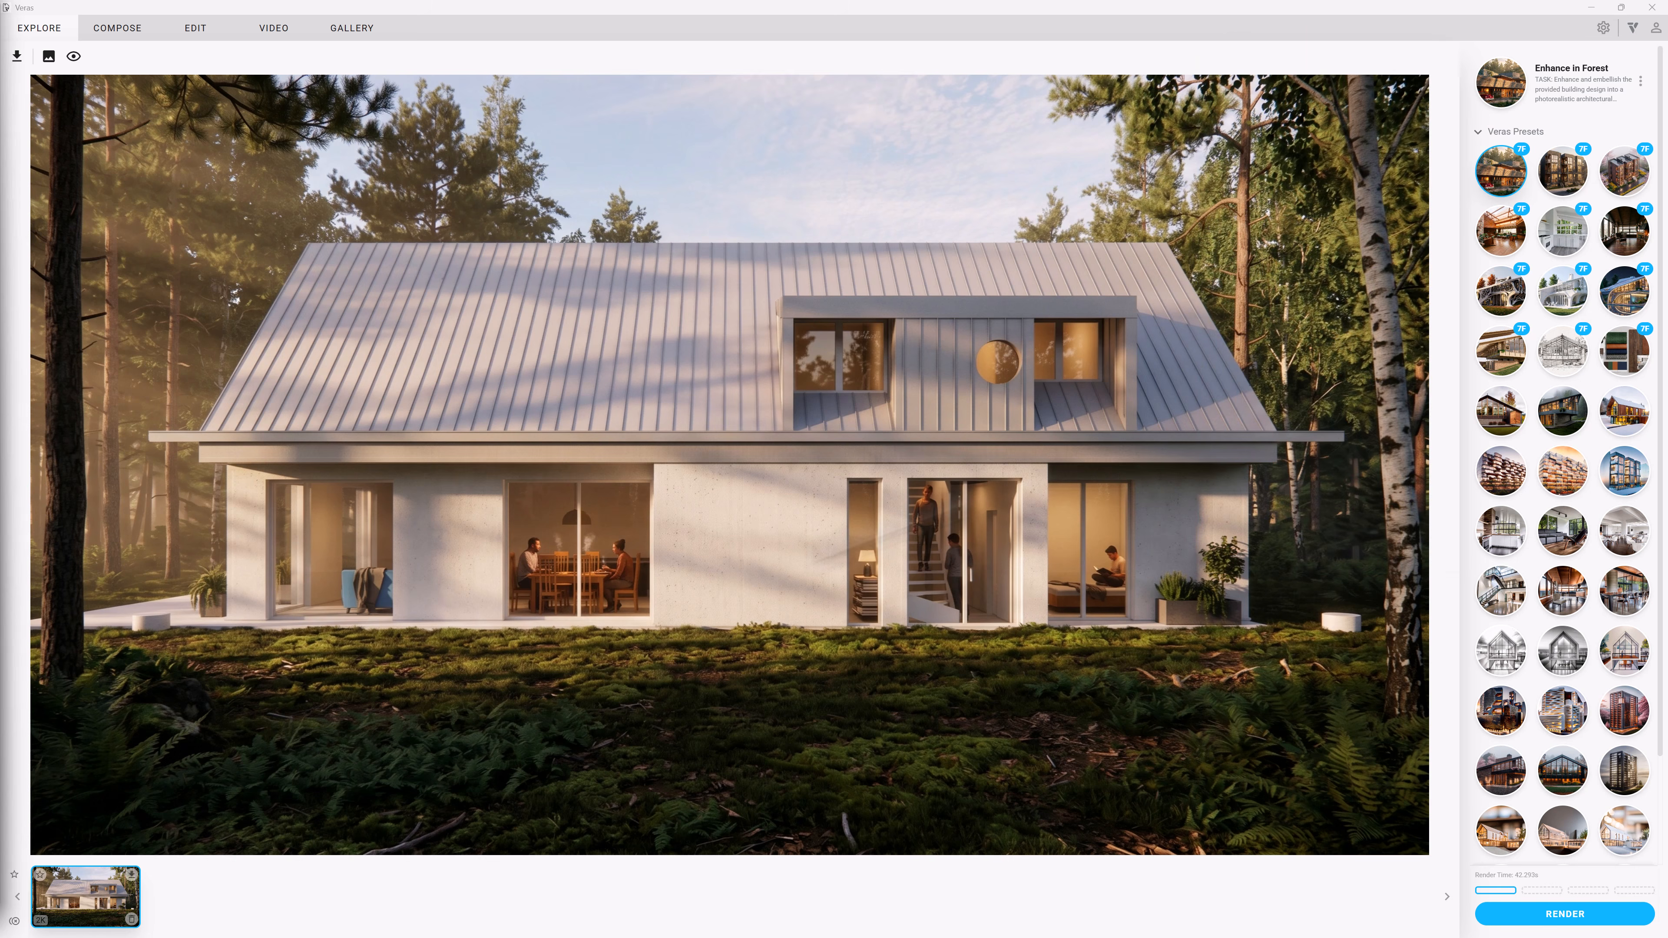
{"action": "left_click", "coordinate": [194, 30]}
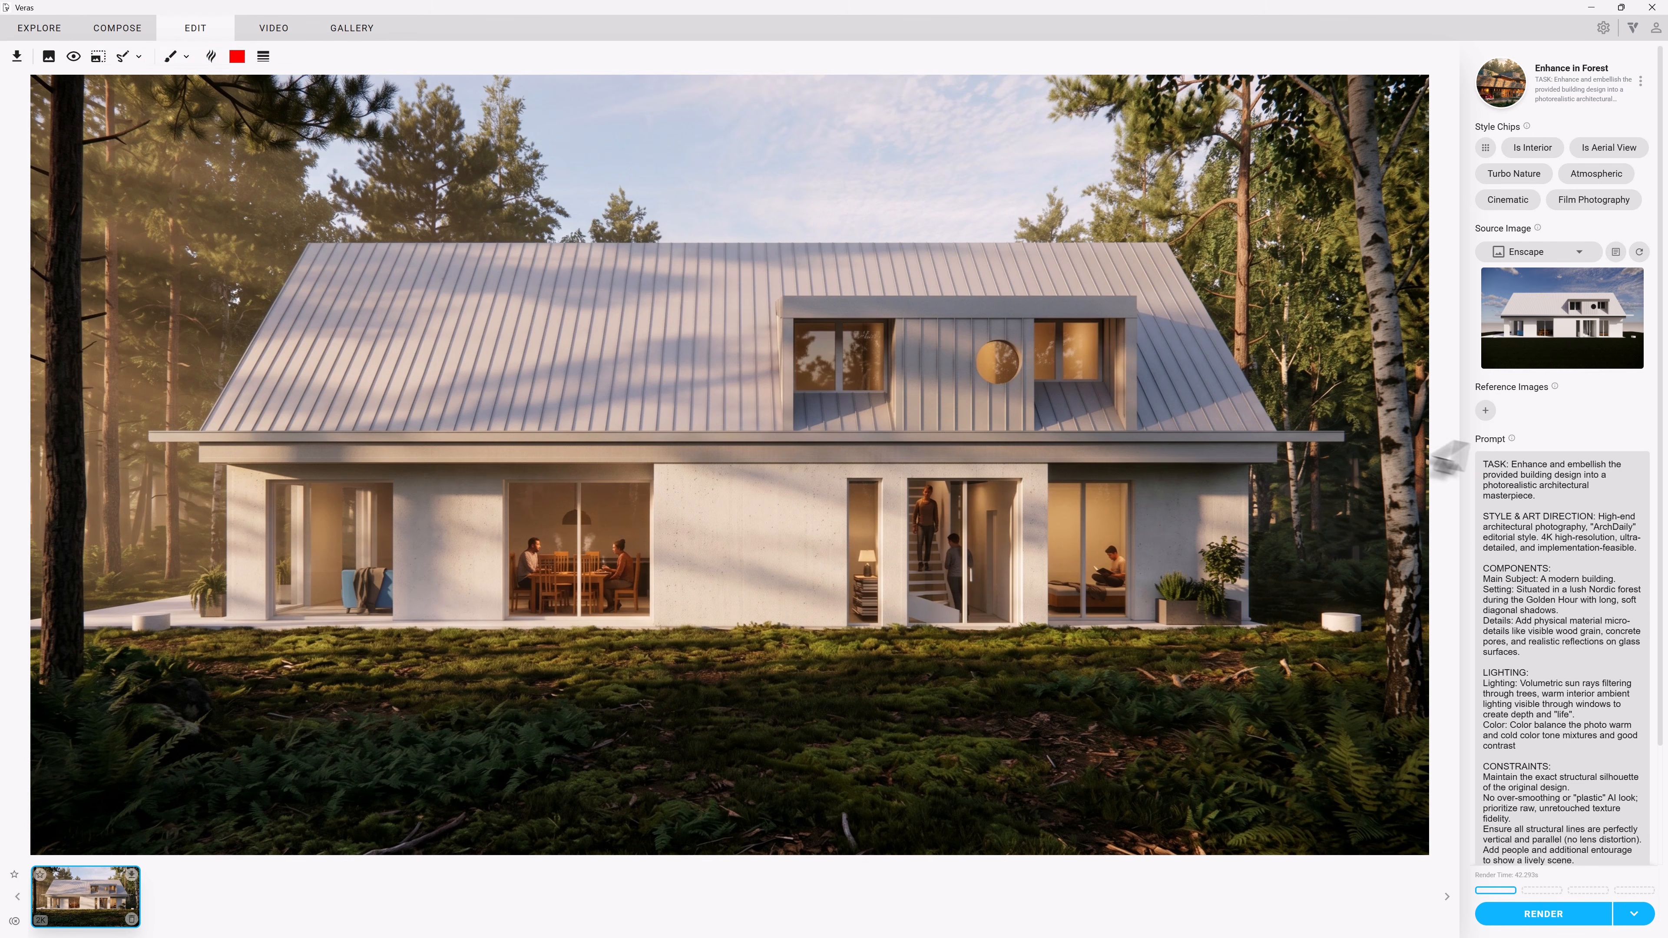
{"action": "left_click", "coordinate": [1484, 412]}
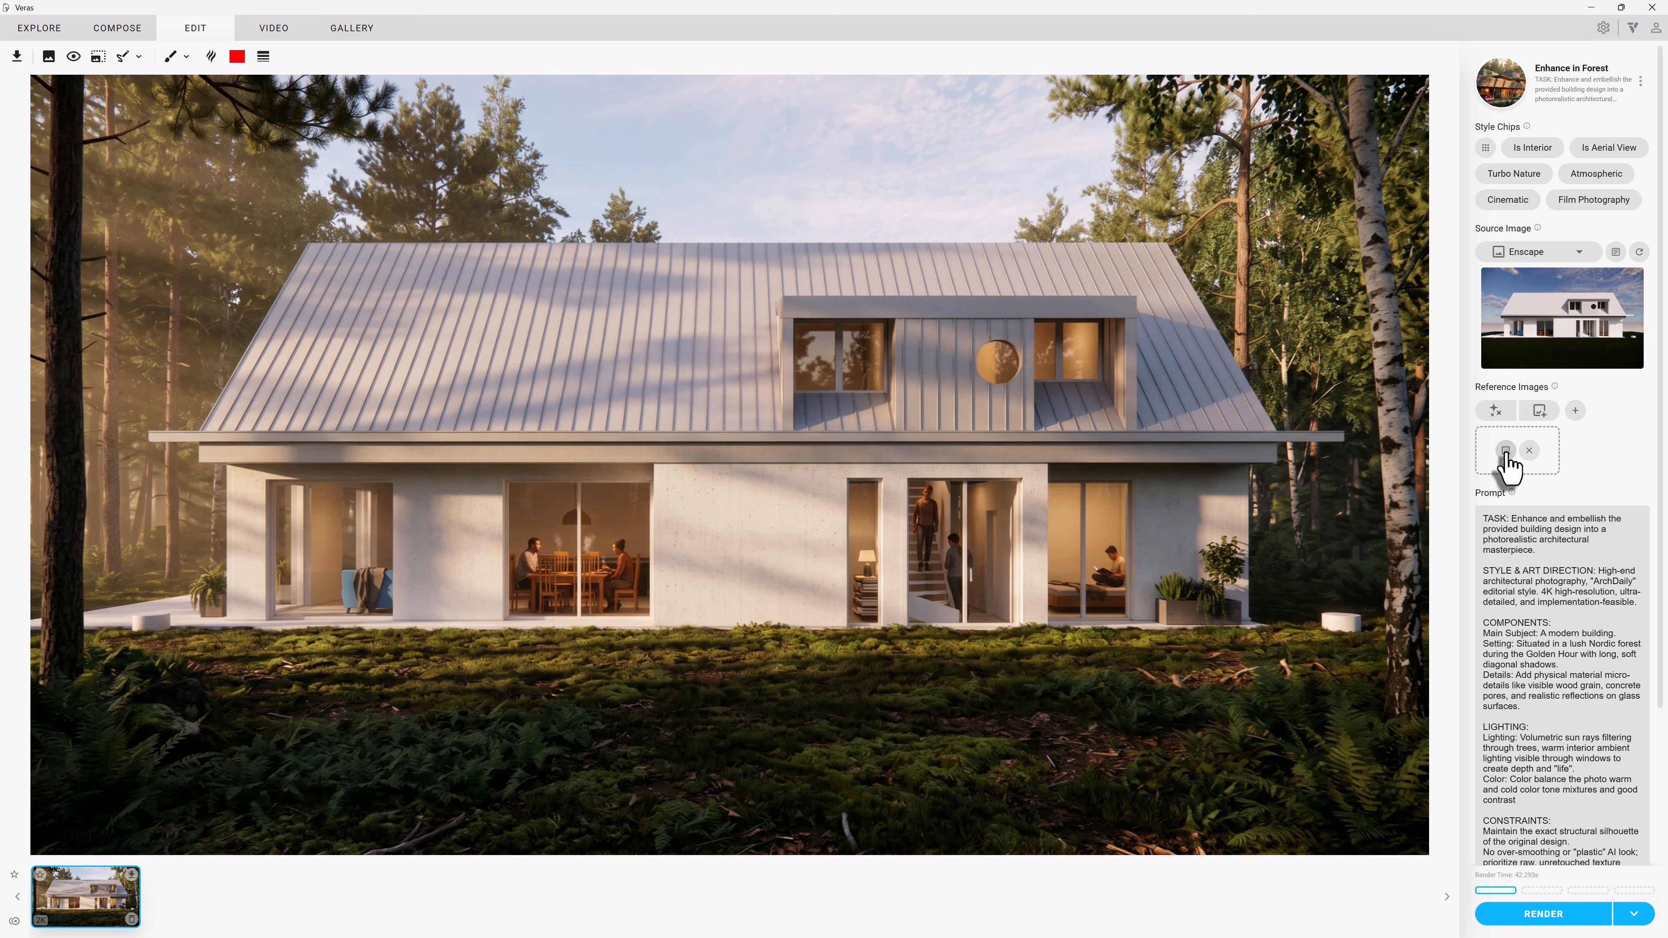
{"action": "left_click", "coordinate": [1506, 451]}
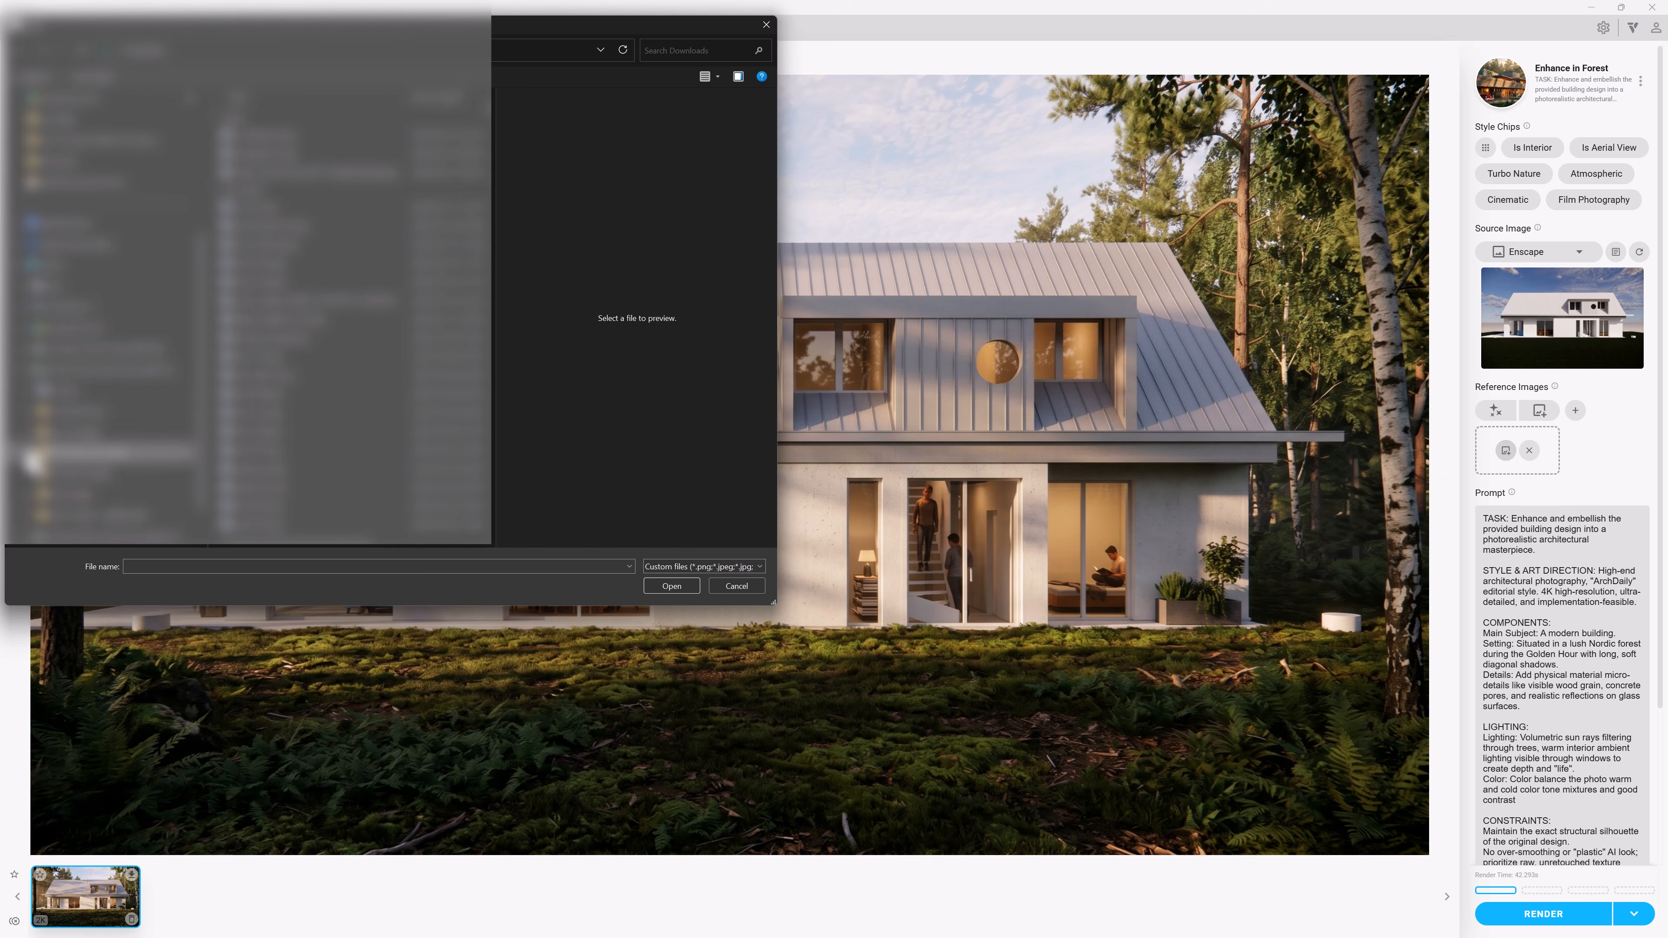
{"action": "left_click", "coordinate": [28, 434]}
{"action": "scroll", "coordinate": [30, 438], "scroll_direction": "down", "scroll_amount": 15}
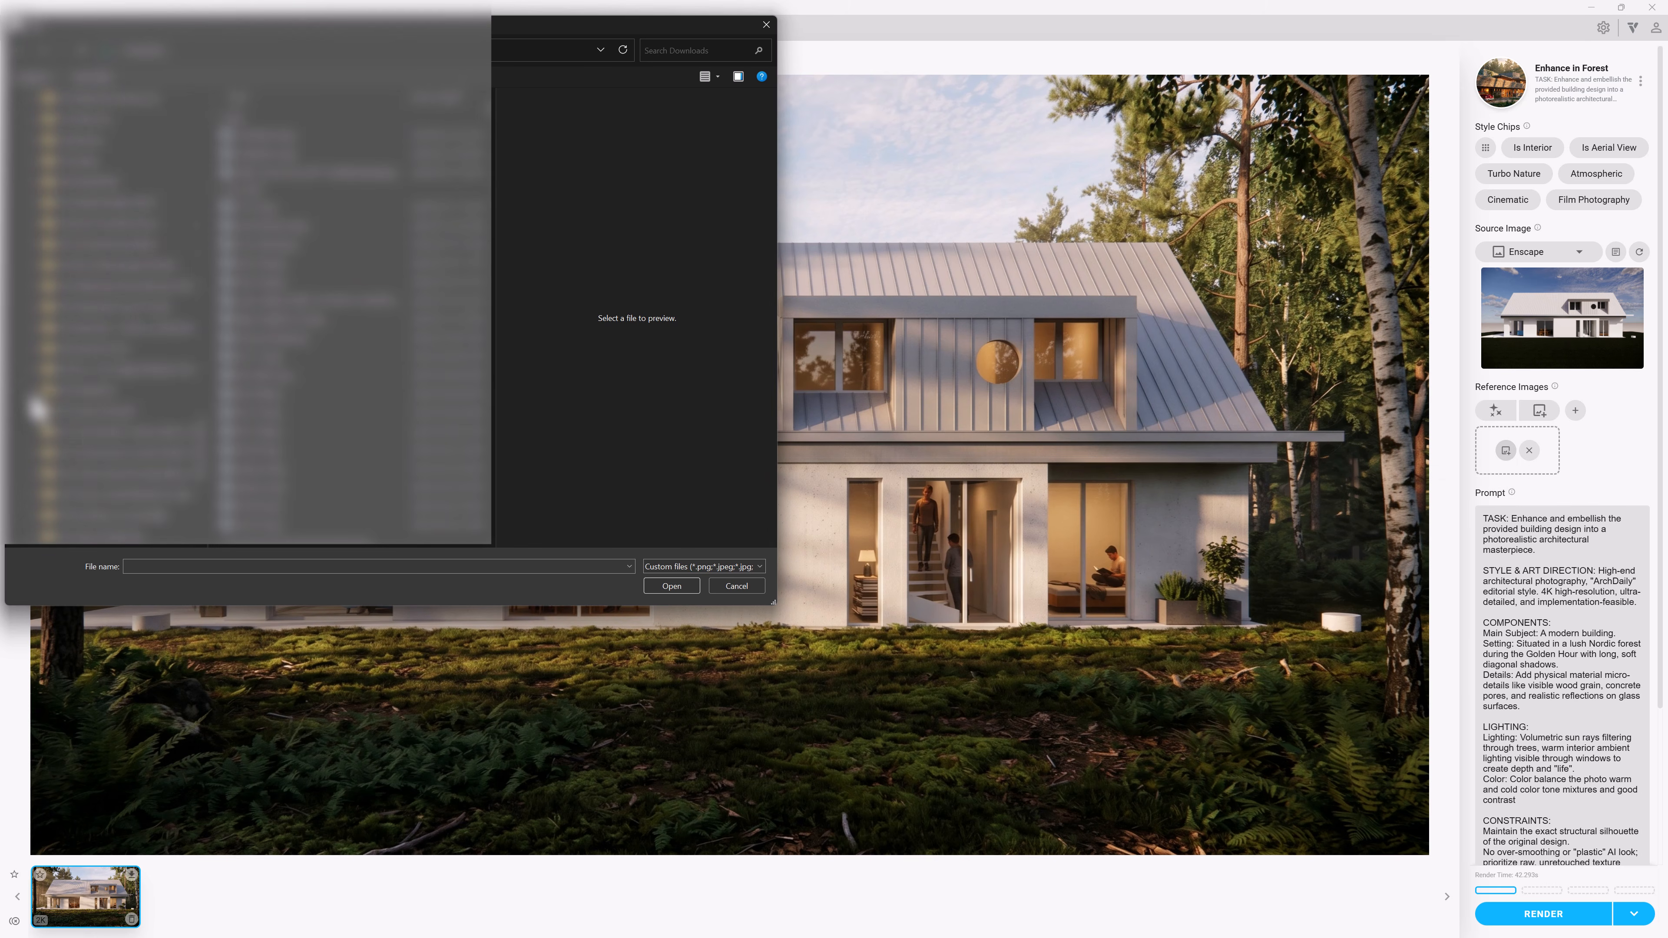
{"action": "scroll", "coordinate": [36, 409], "scroll_direction": "down", "scroll_amount": 10}
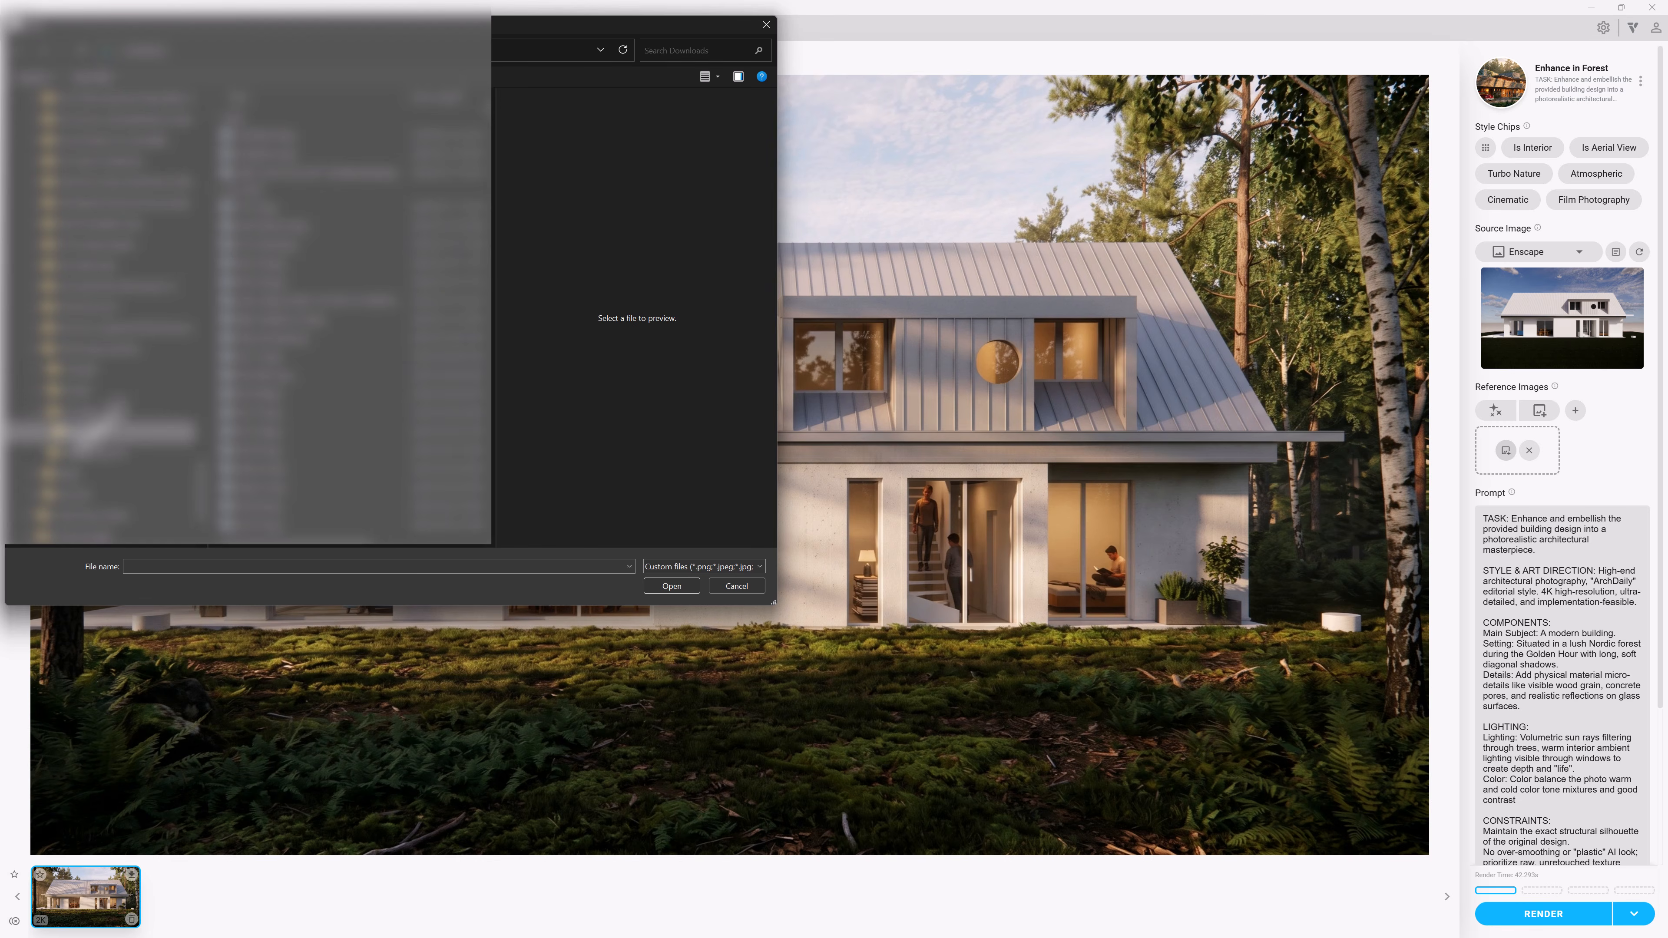
{"action": "left_click", "coordinate": [86, 431]}
{"action": "left_click", "coordinate": [289, 117]}
{"action": "left_click", "coordinate": [672, 588]}
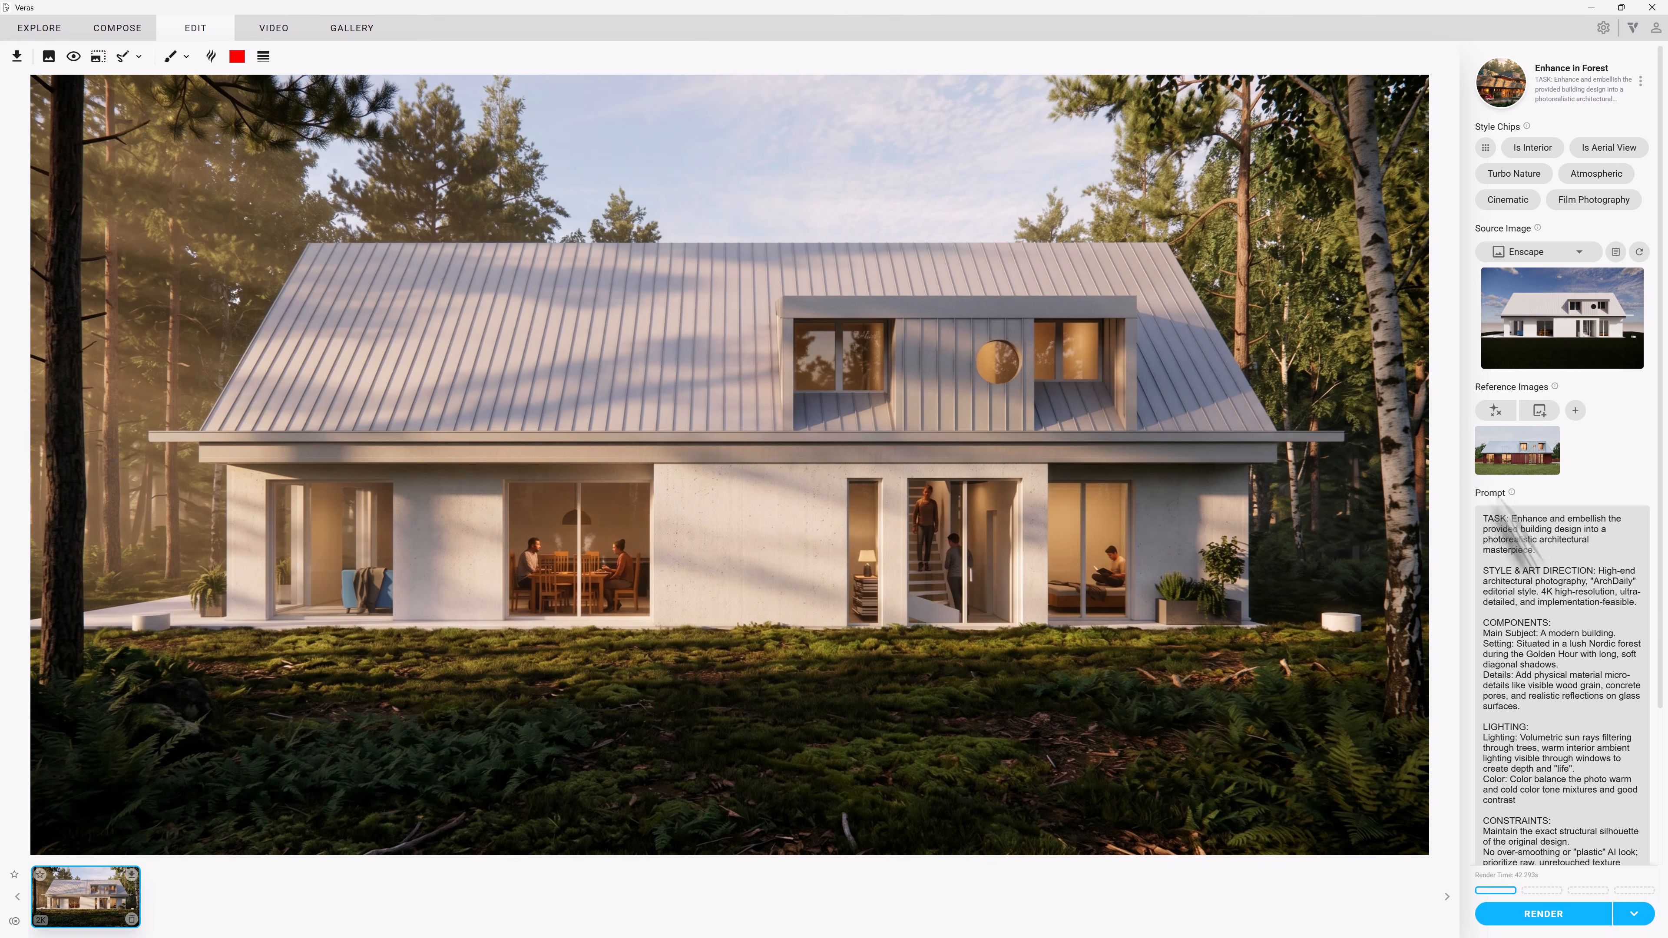
Step: Review the render engine options, keep Version 7 Flash, render the house with the reference photo, and open the new result
{"action": "scroll", "coordinate": [1549, 563], "scroll_direction": "down", "scroll_amount": 2}
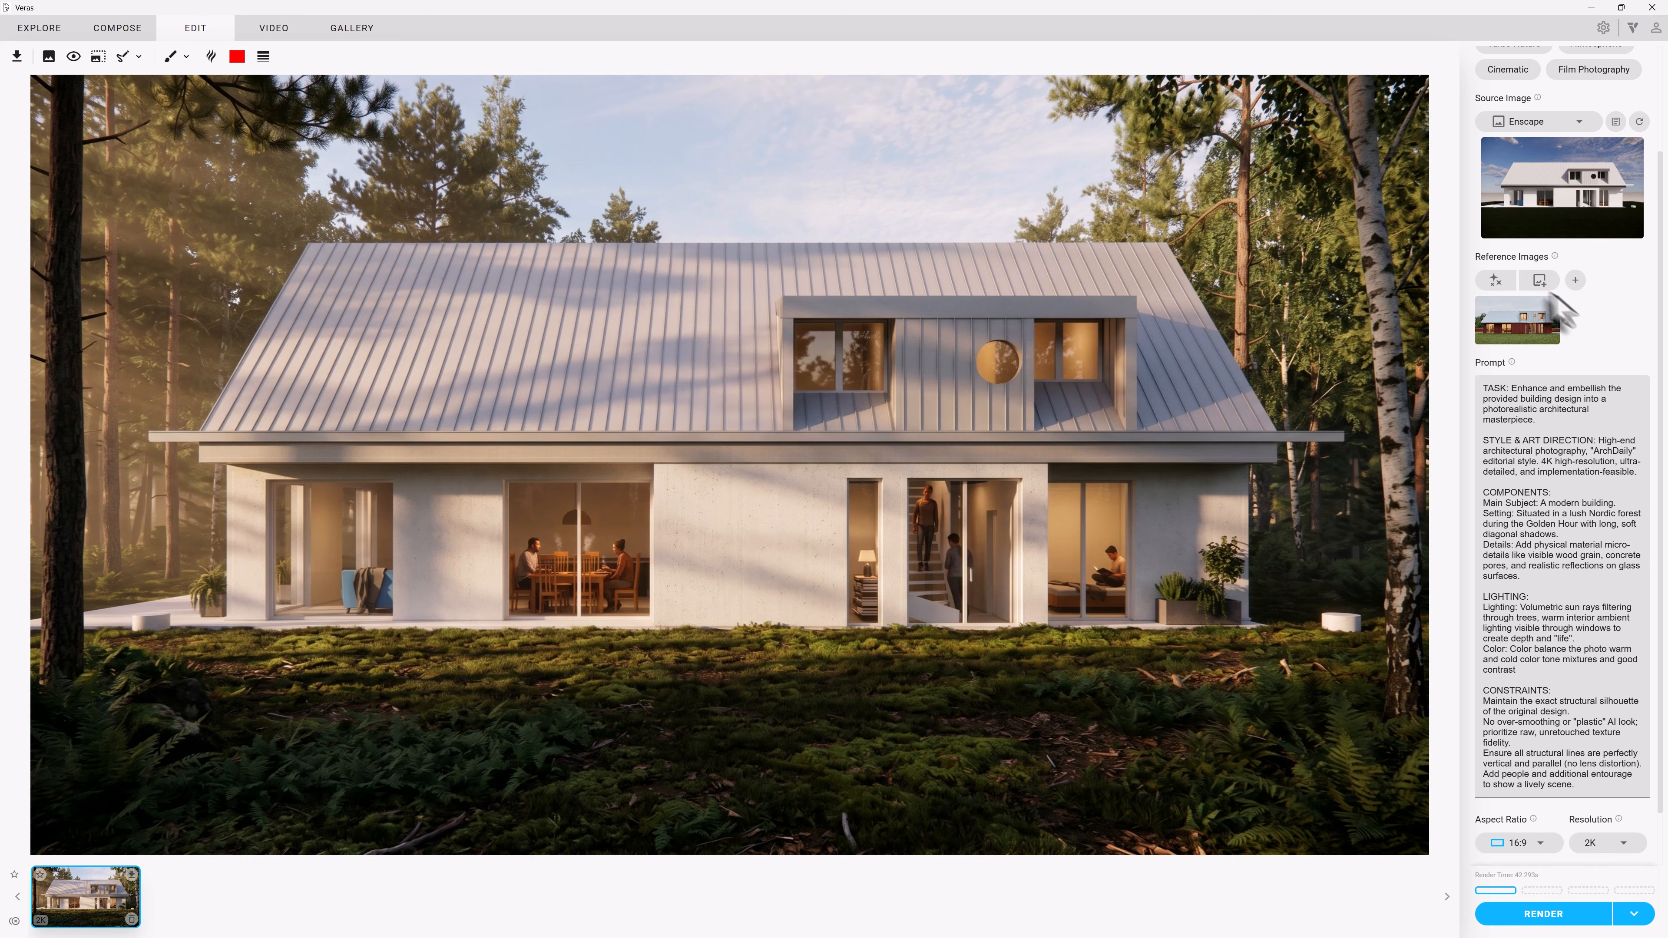
{"action": "mouse_move", "coordinate": [1527, 329]}
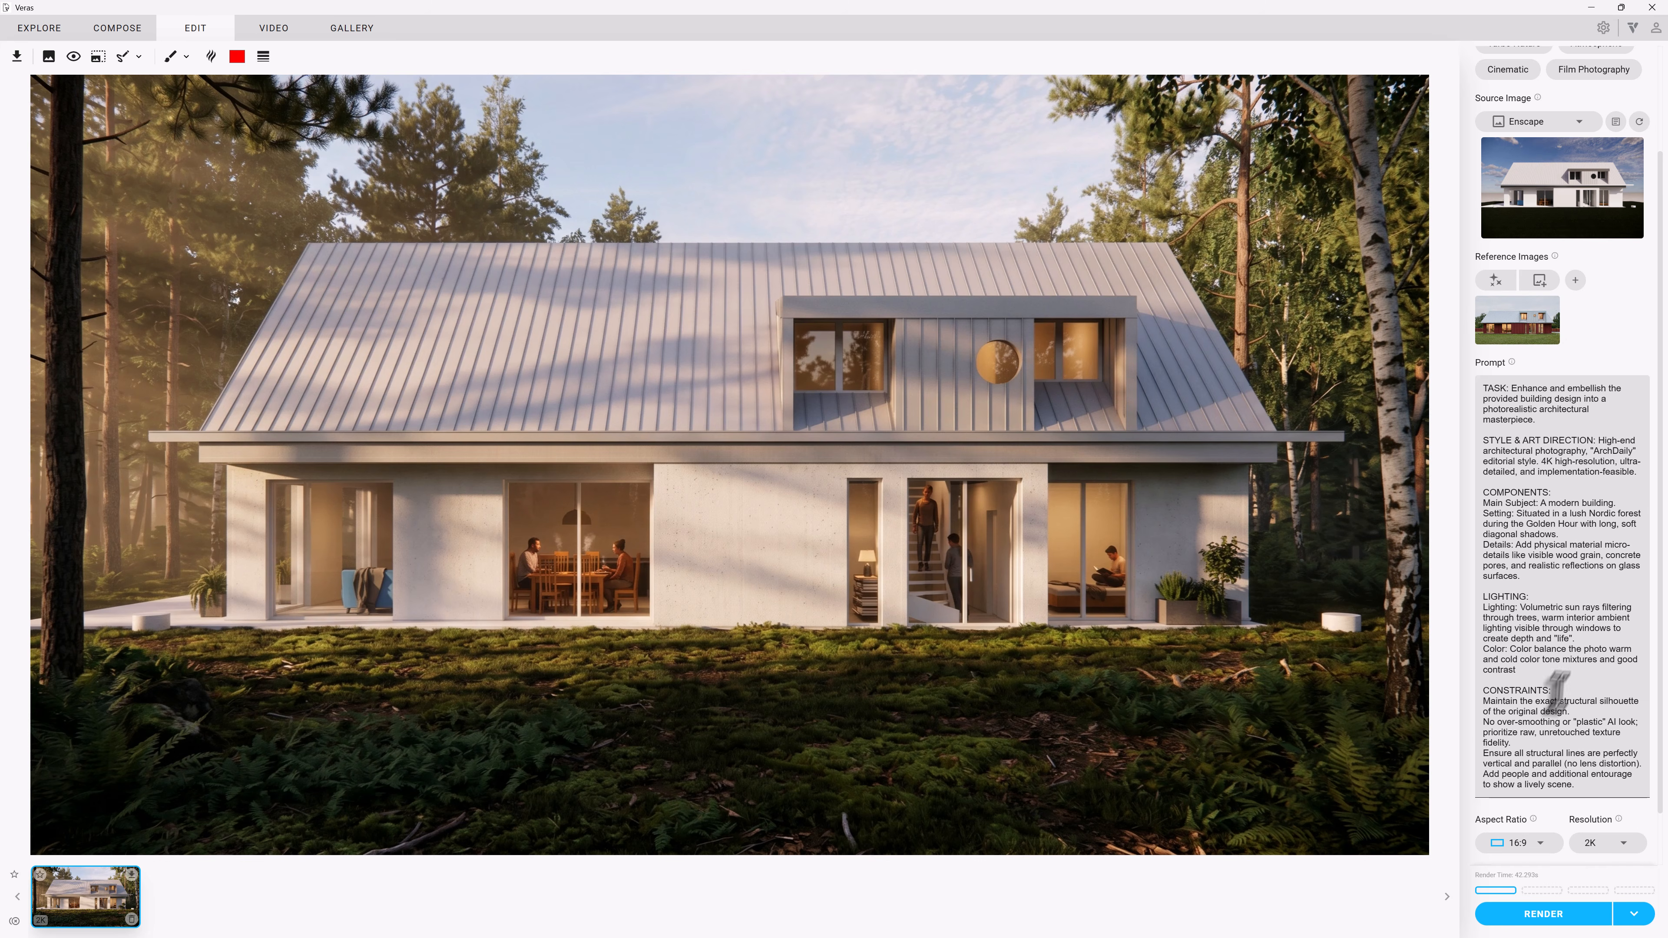
{"action": "scroll", "coordinate": [1549, 695], "scroll_direction": "down", "scroll_amount": 1}
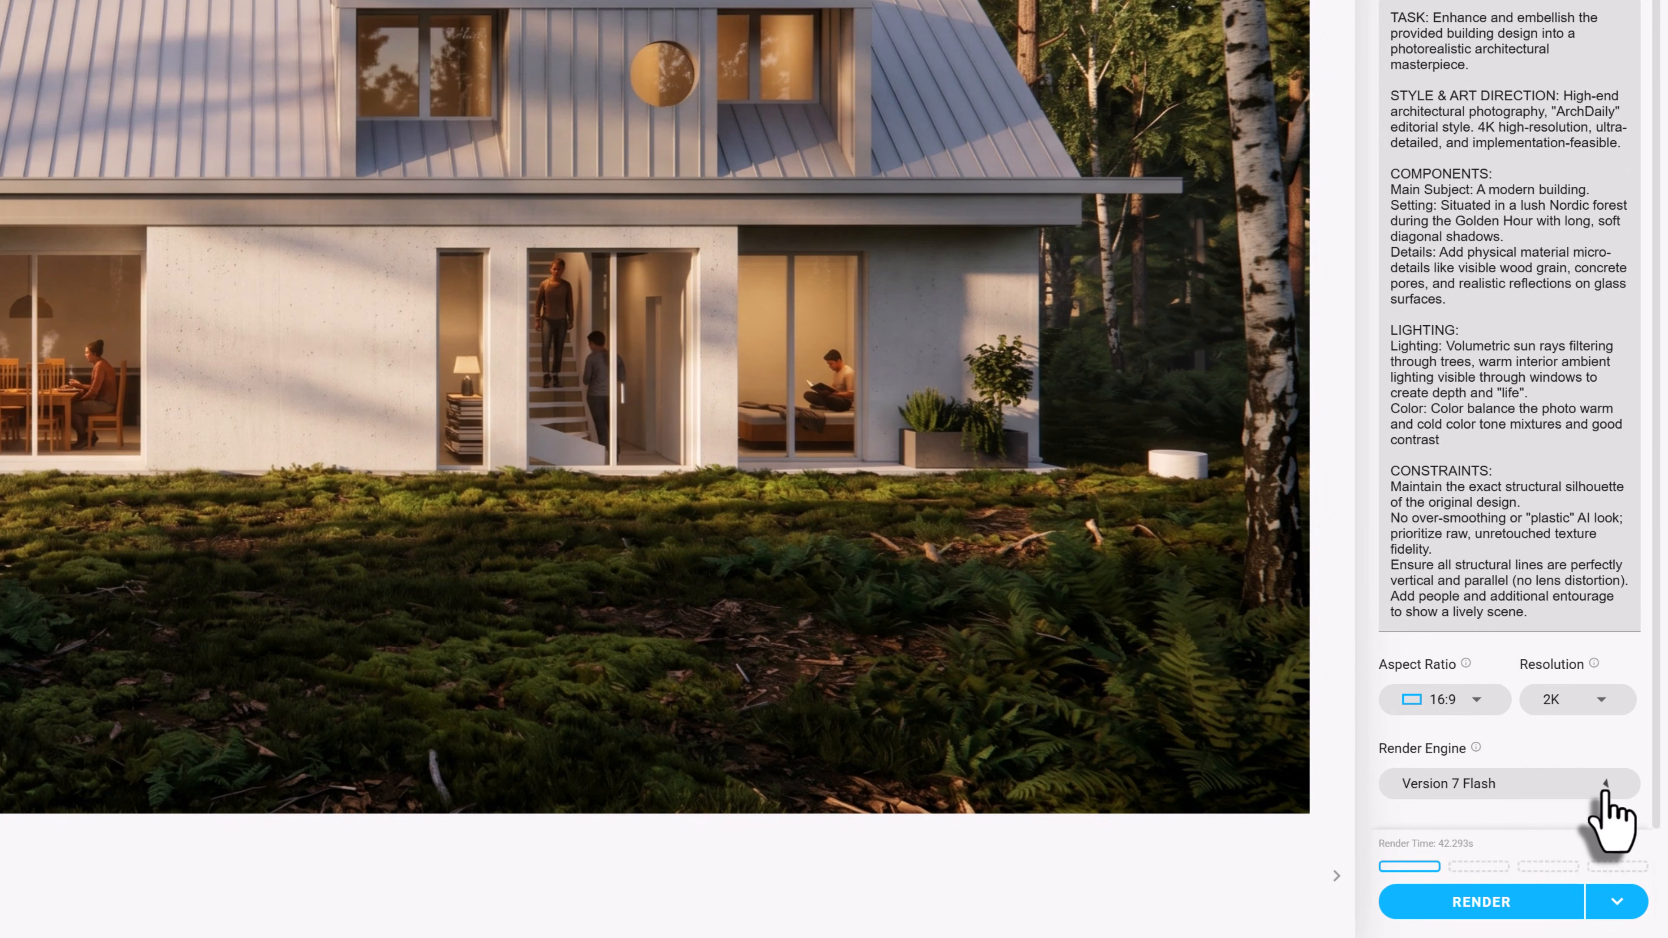
{"action": "left_click", "coordinate": [1603, 792]}
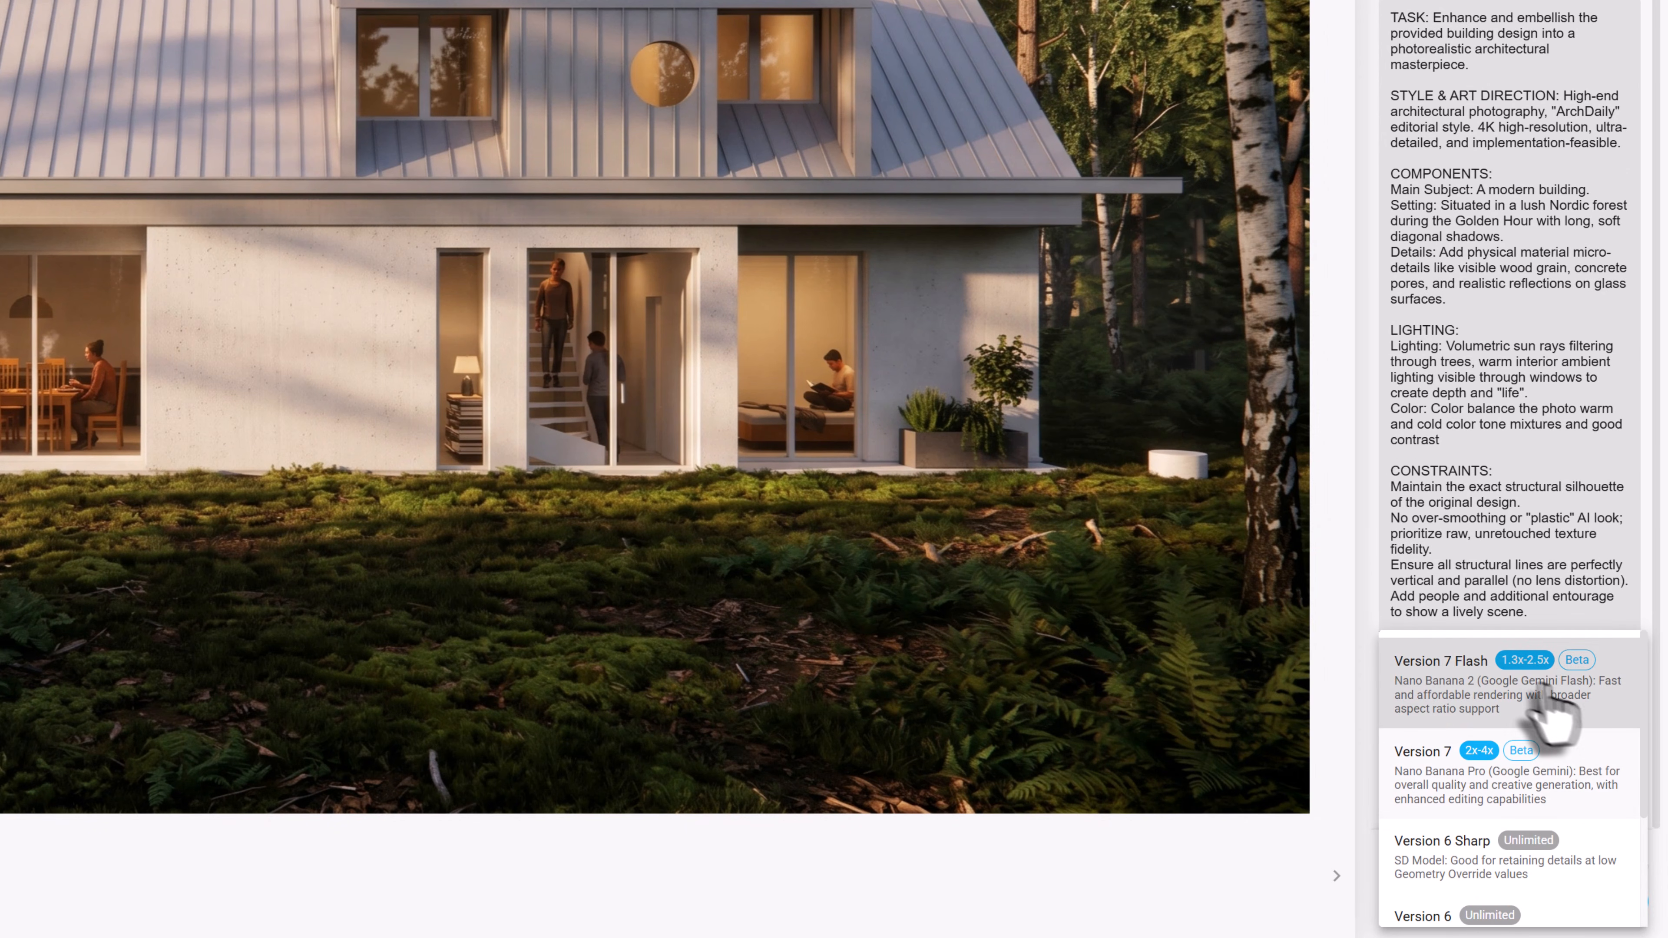
{"action": "scroll", "coordinate": [1517, 749], "scroll_direction": "down", "scroll_amount": 2}
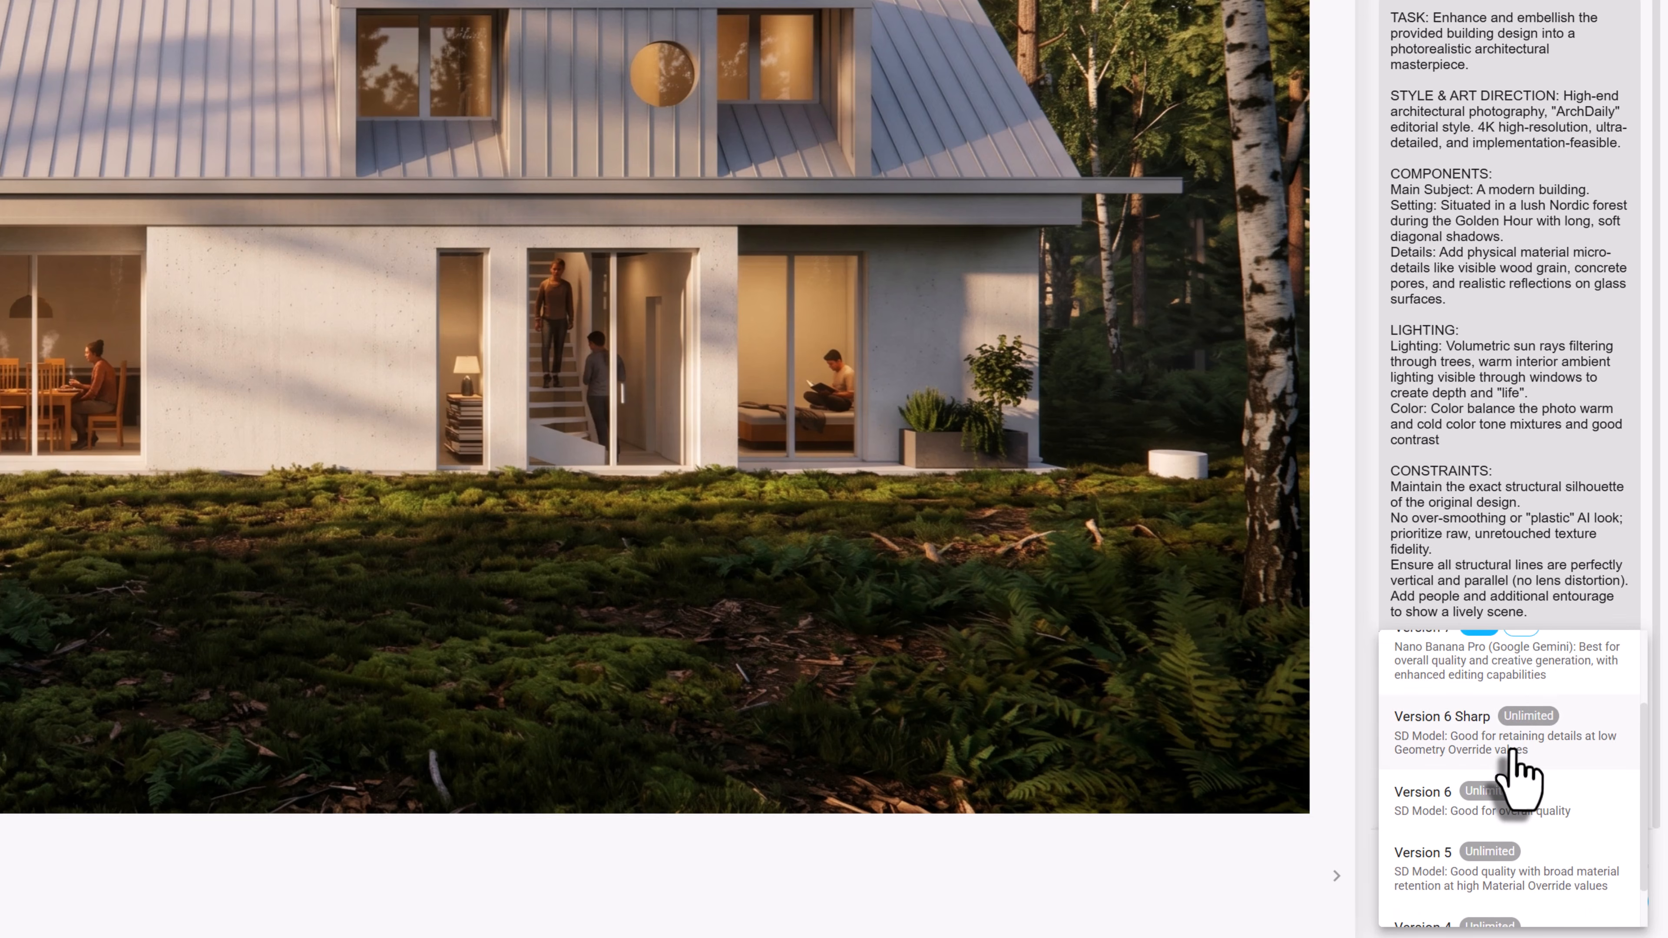
{"action": "scroll", "coordinate": [1519, 782], "scroll_direction": "down", "scroll_amount": 1}
{"action": "scroll", "coordinate": [1519, 782], "scroll_direction": "up", "scroll_amount": 3}
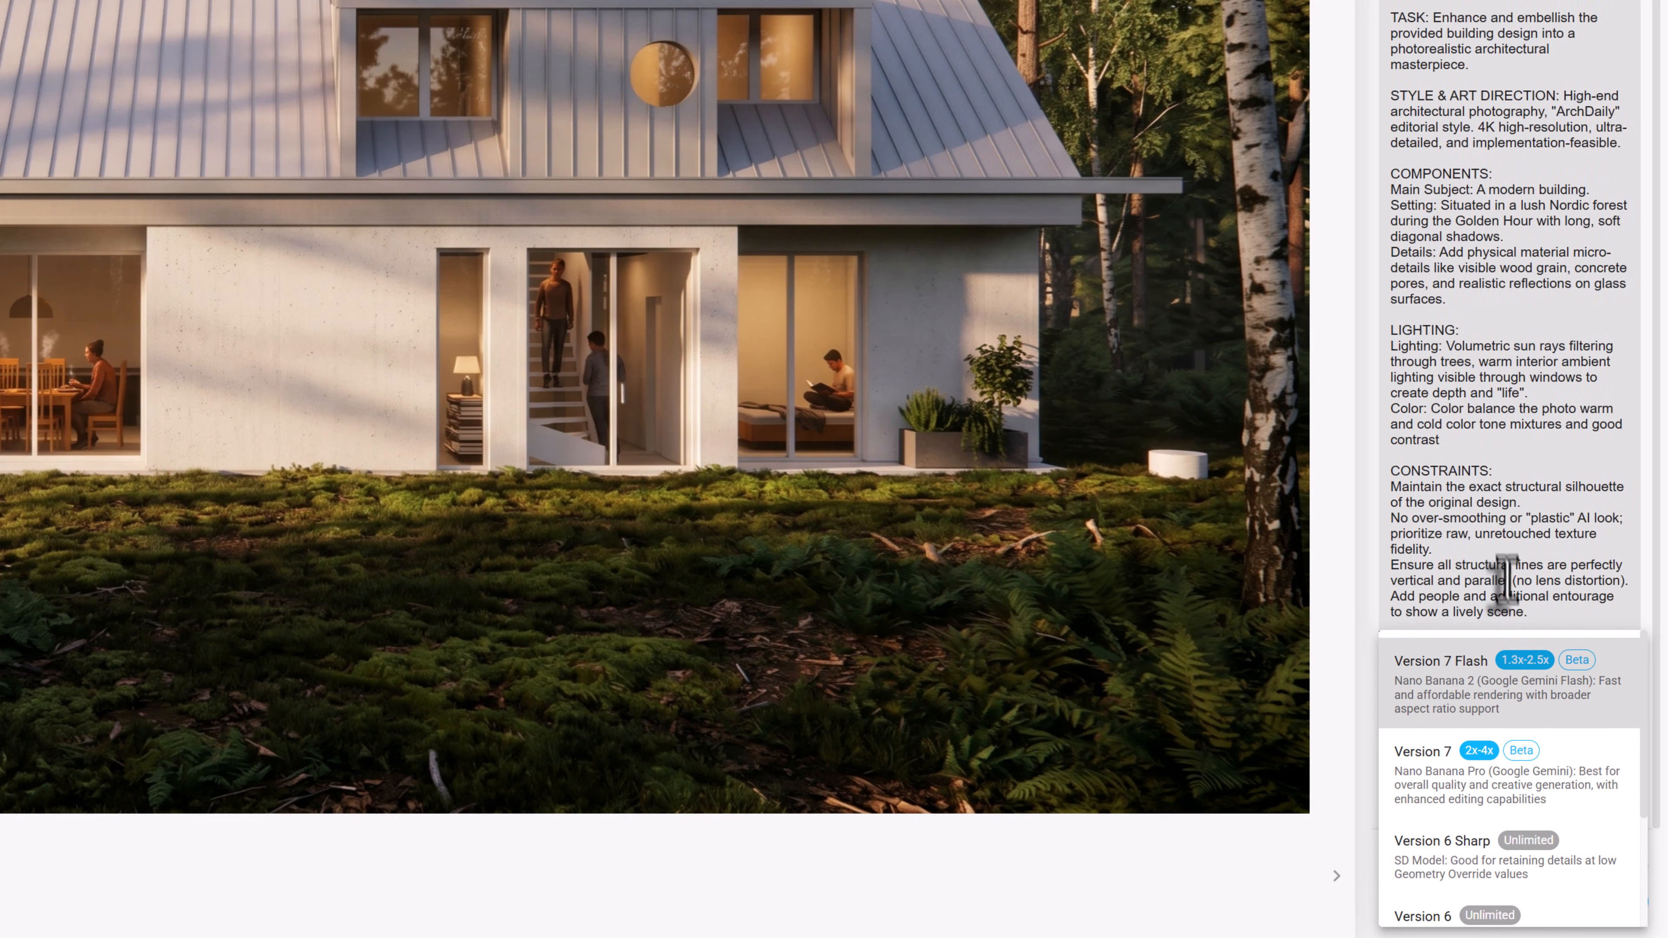
{"action": "left_click", "coordinate": [1506, 578]}
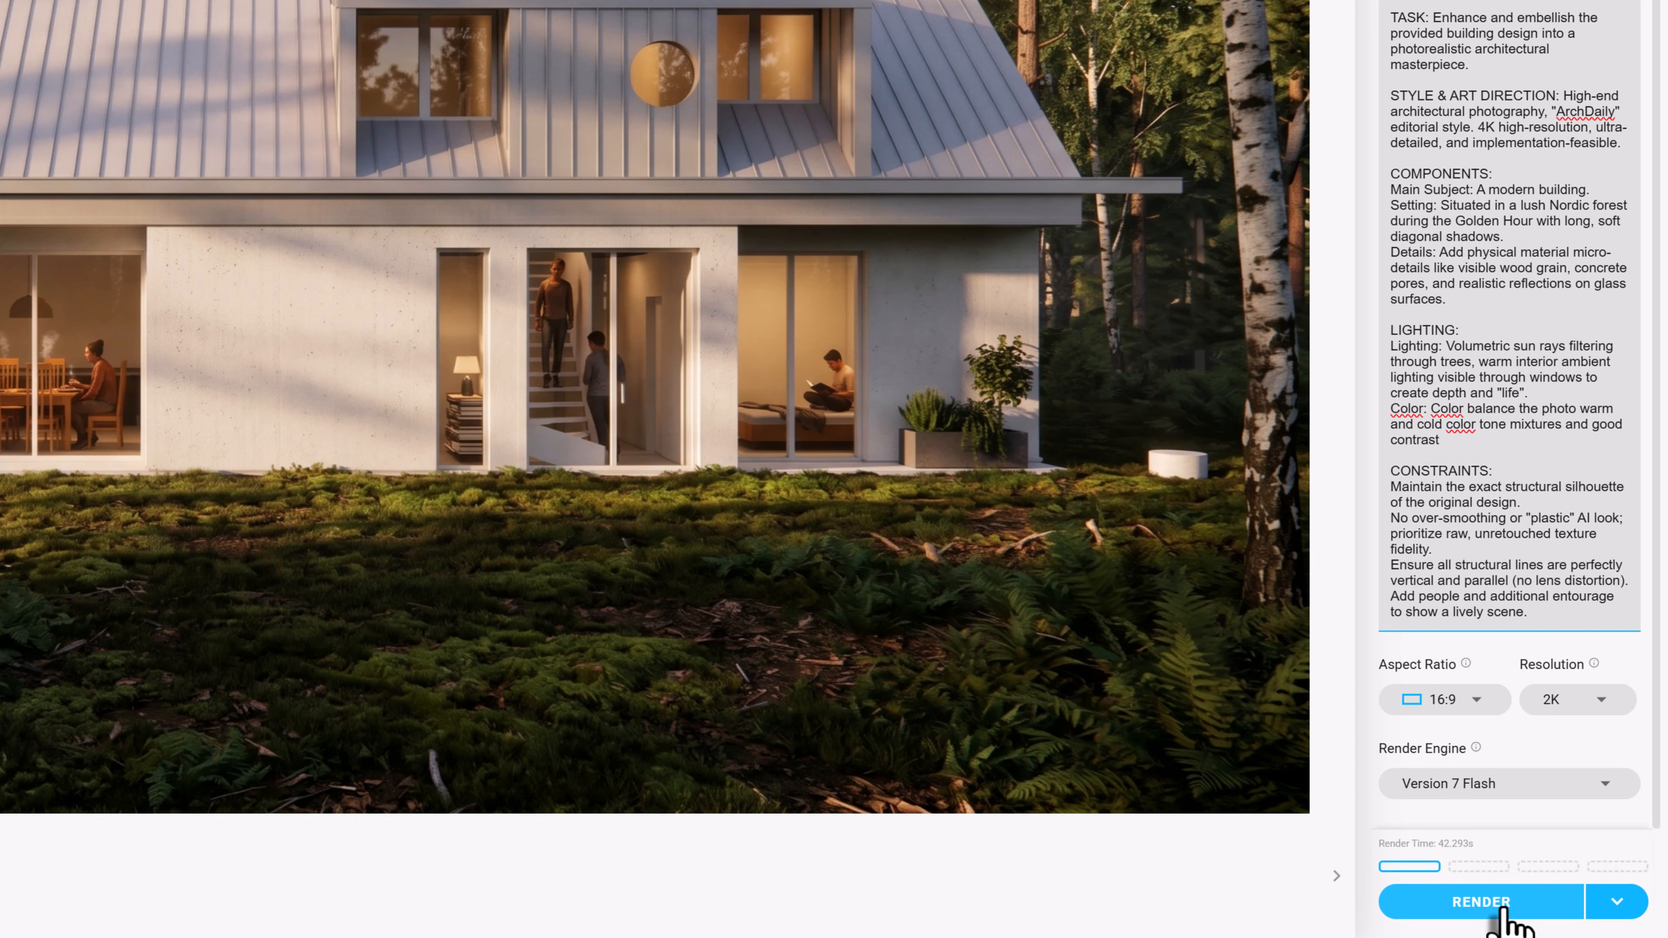
{"action": "left_click", "coordinate": [1504, 906]}
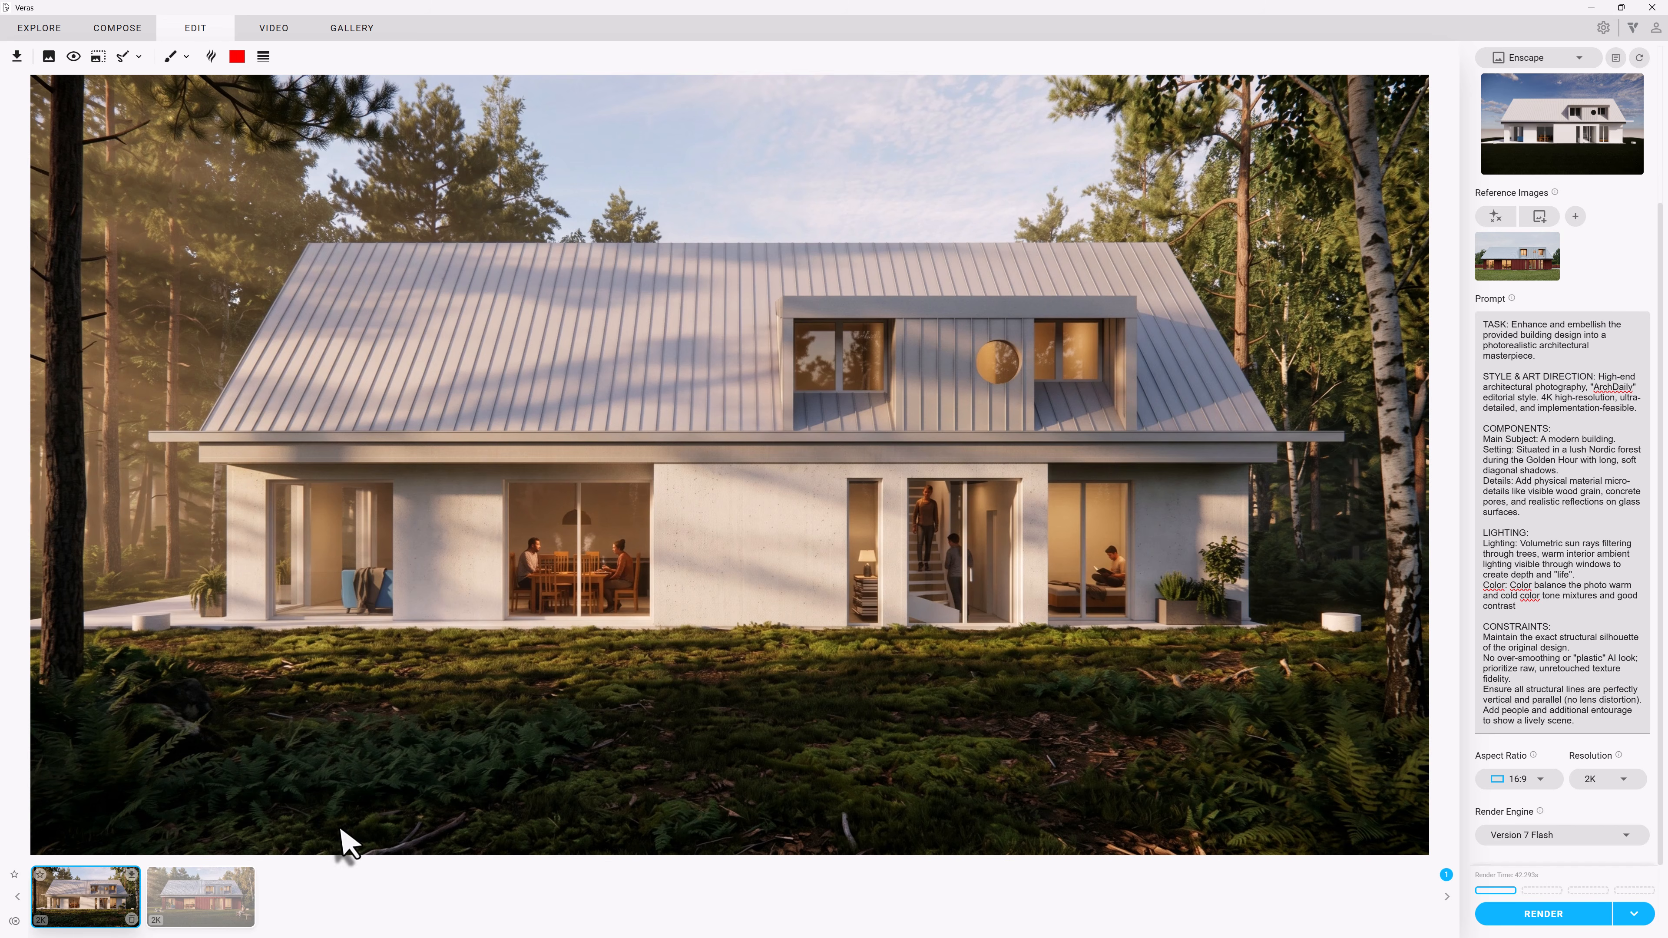
{"action": "left_click", "coordinate": [201, 913]}
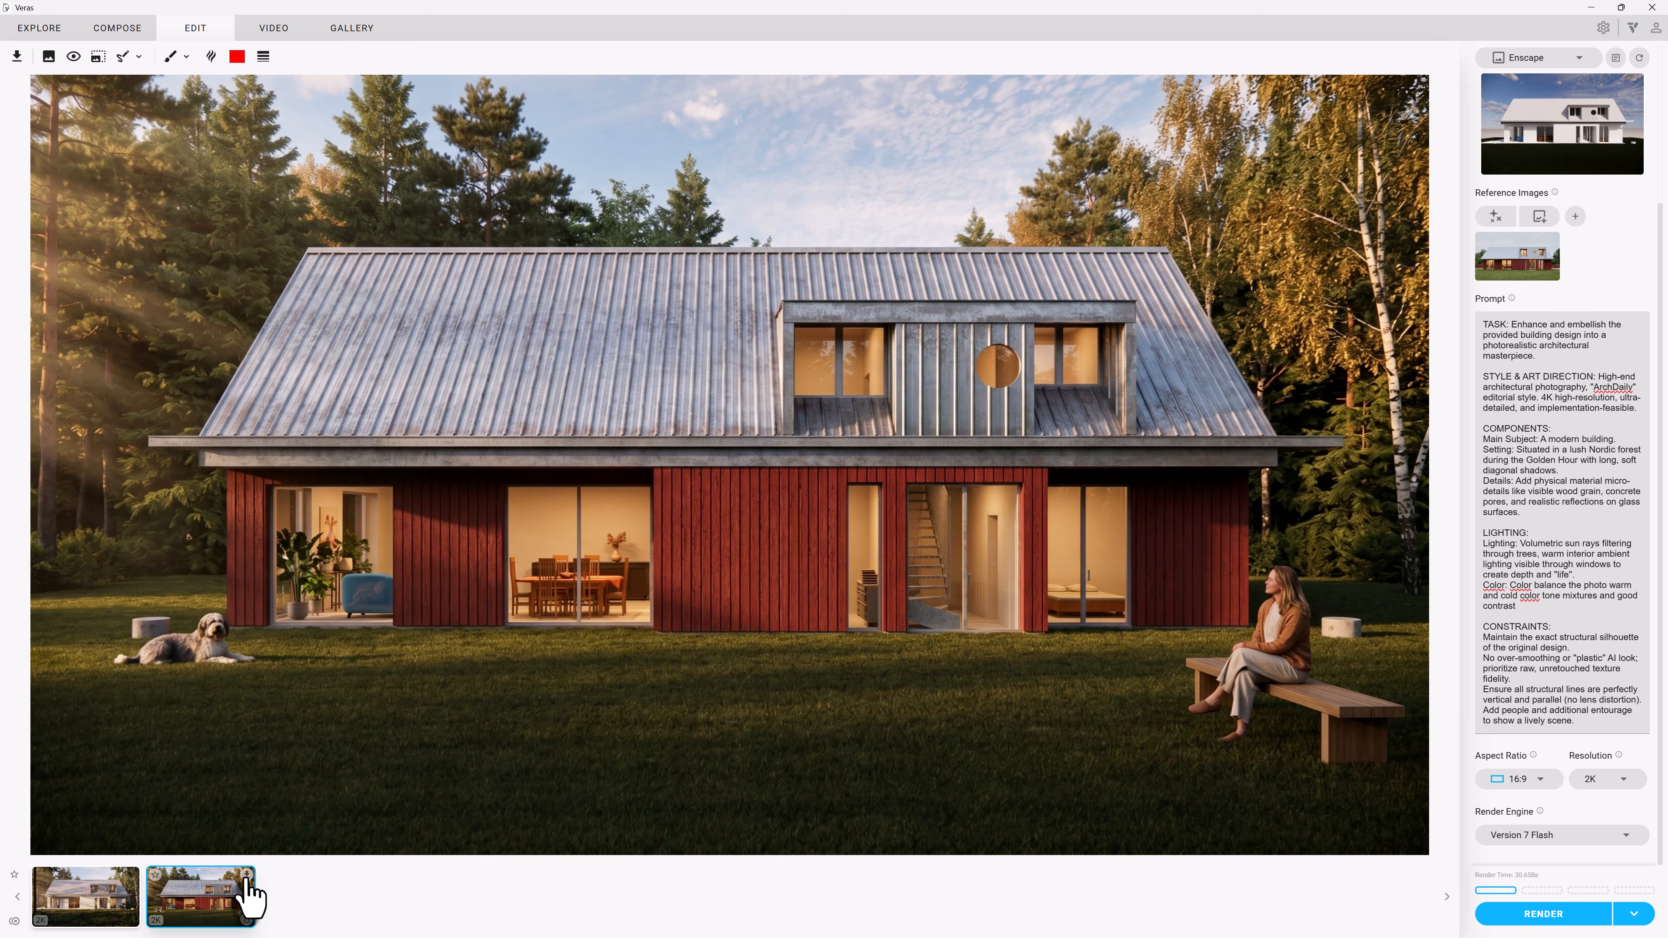
Step: Save the reference-based render as the JPEG file 0166_03.jpg and close Veras
{"action": "left_click", "coordinate": [246, 875]}
{"action": "left_click", "coordinate": [113, 385]}
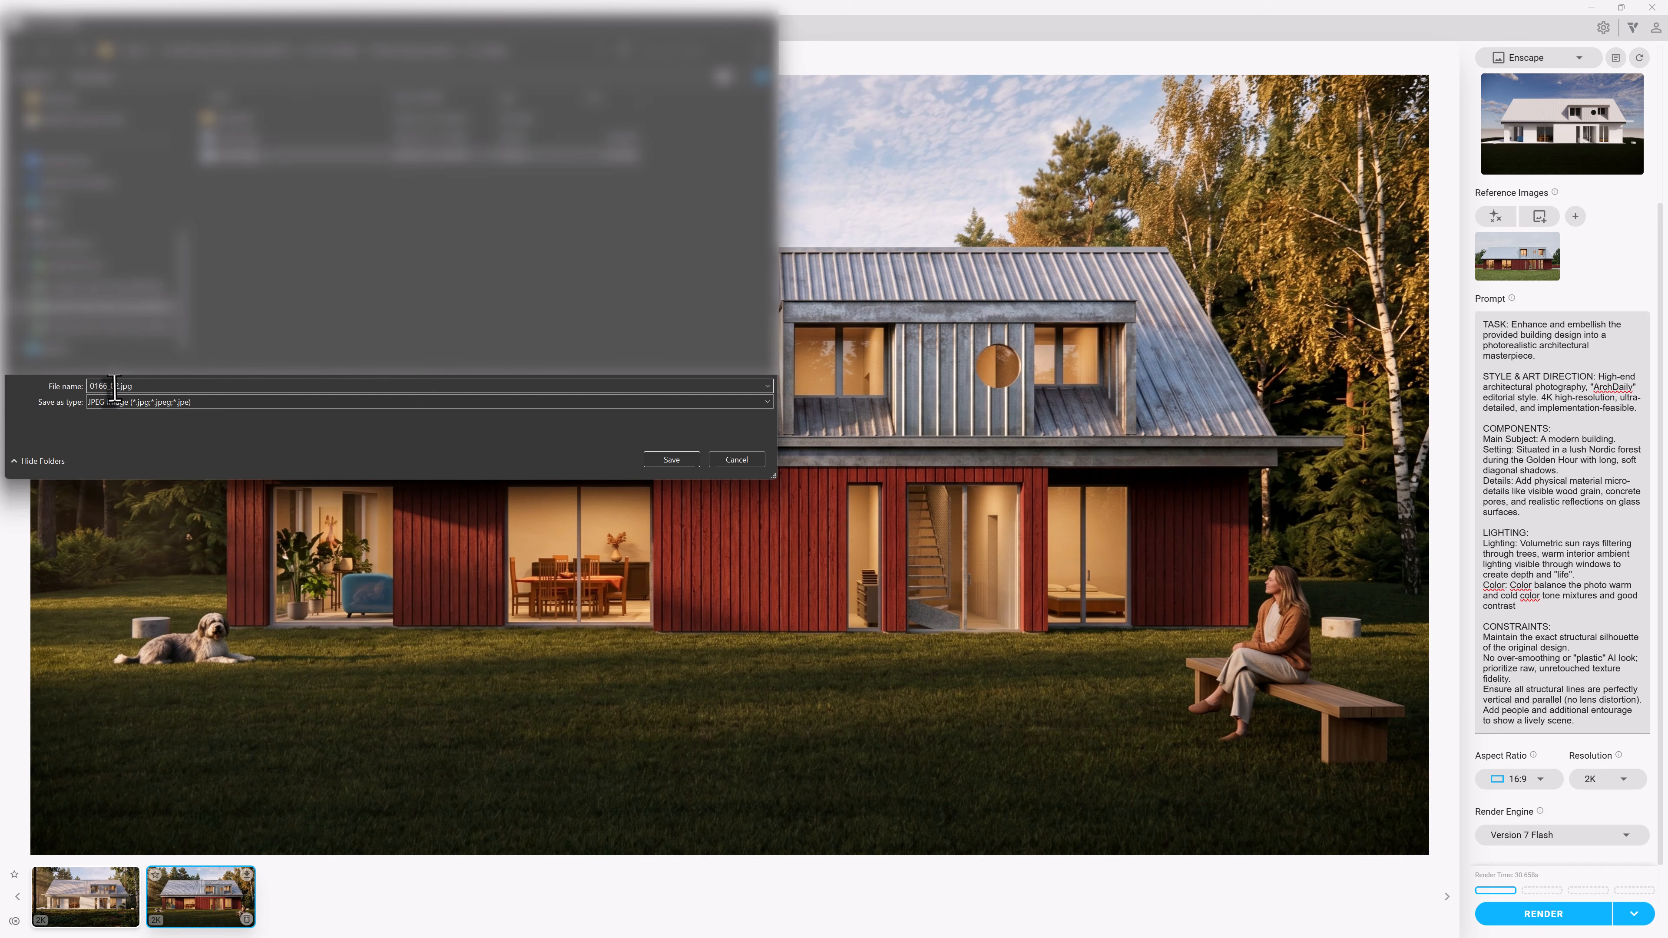
{"action": "key", "text": "BackSpace"}
{"action": "type", "text": "3"}
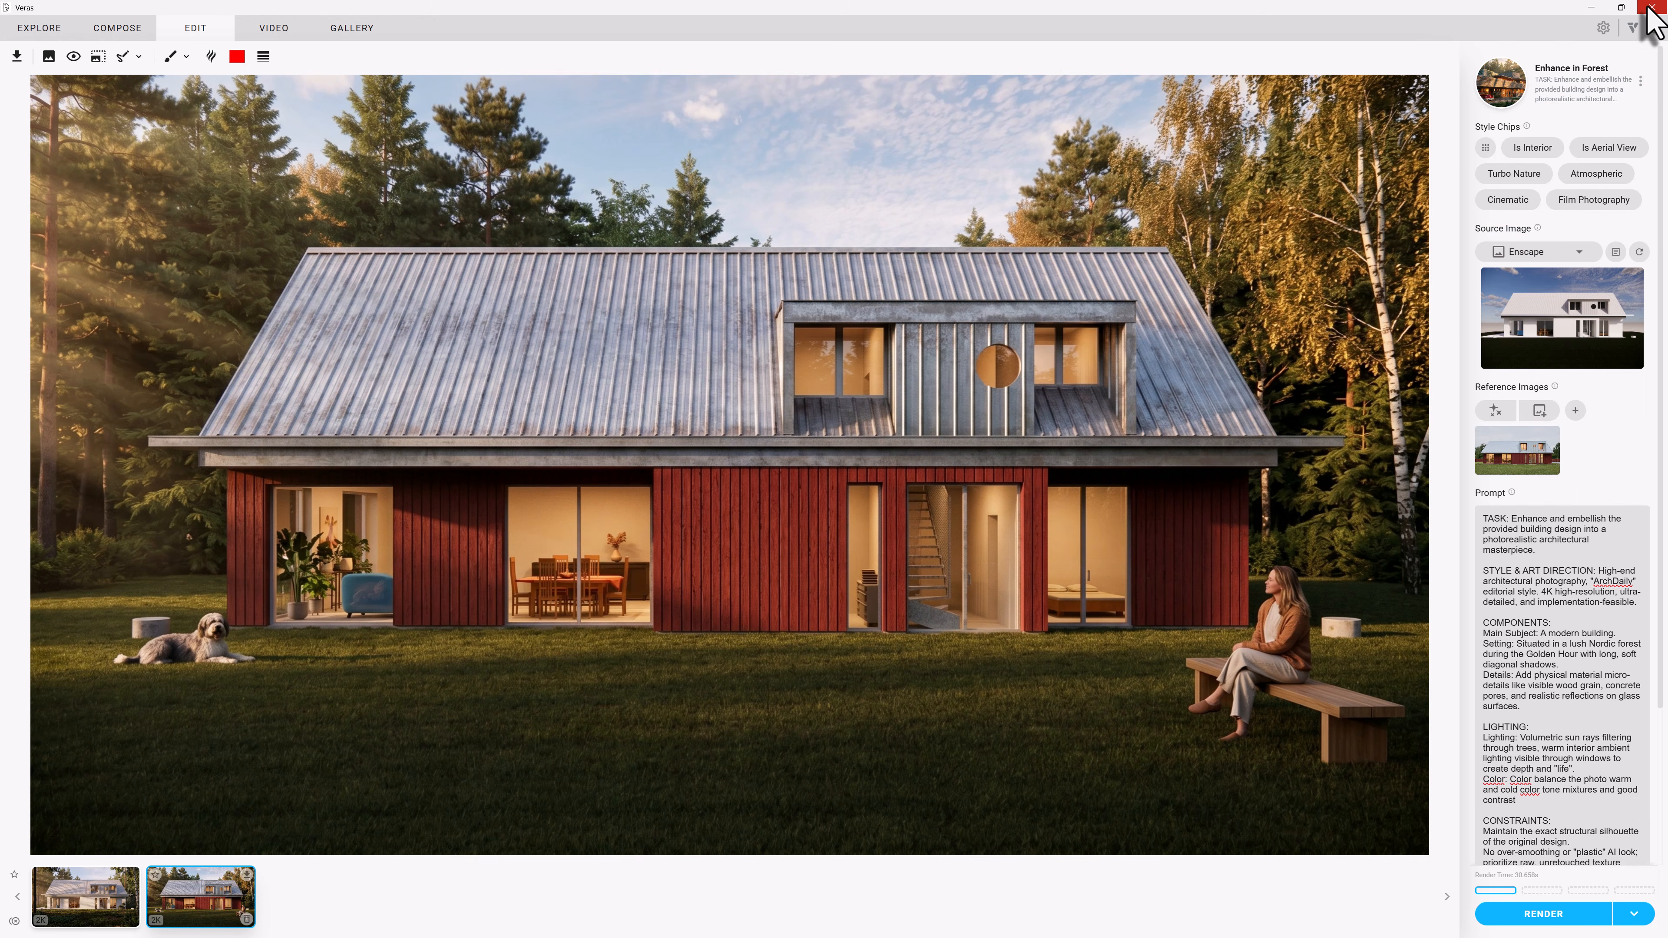
{"action": "left_click", "coordinate": [1651, 7]}
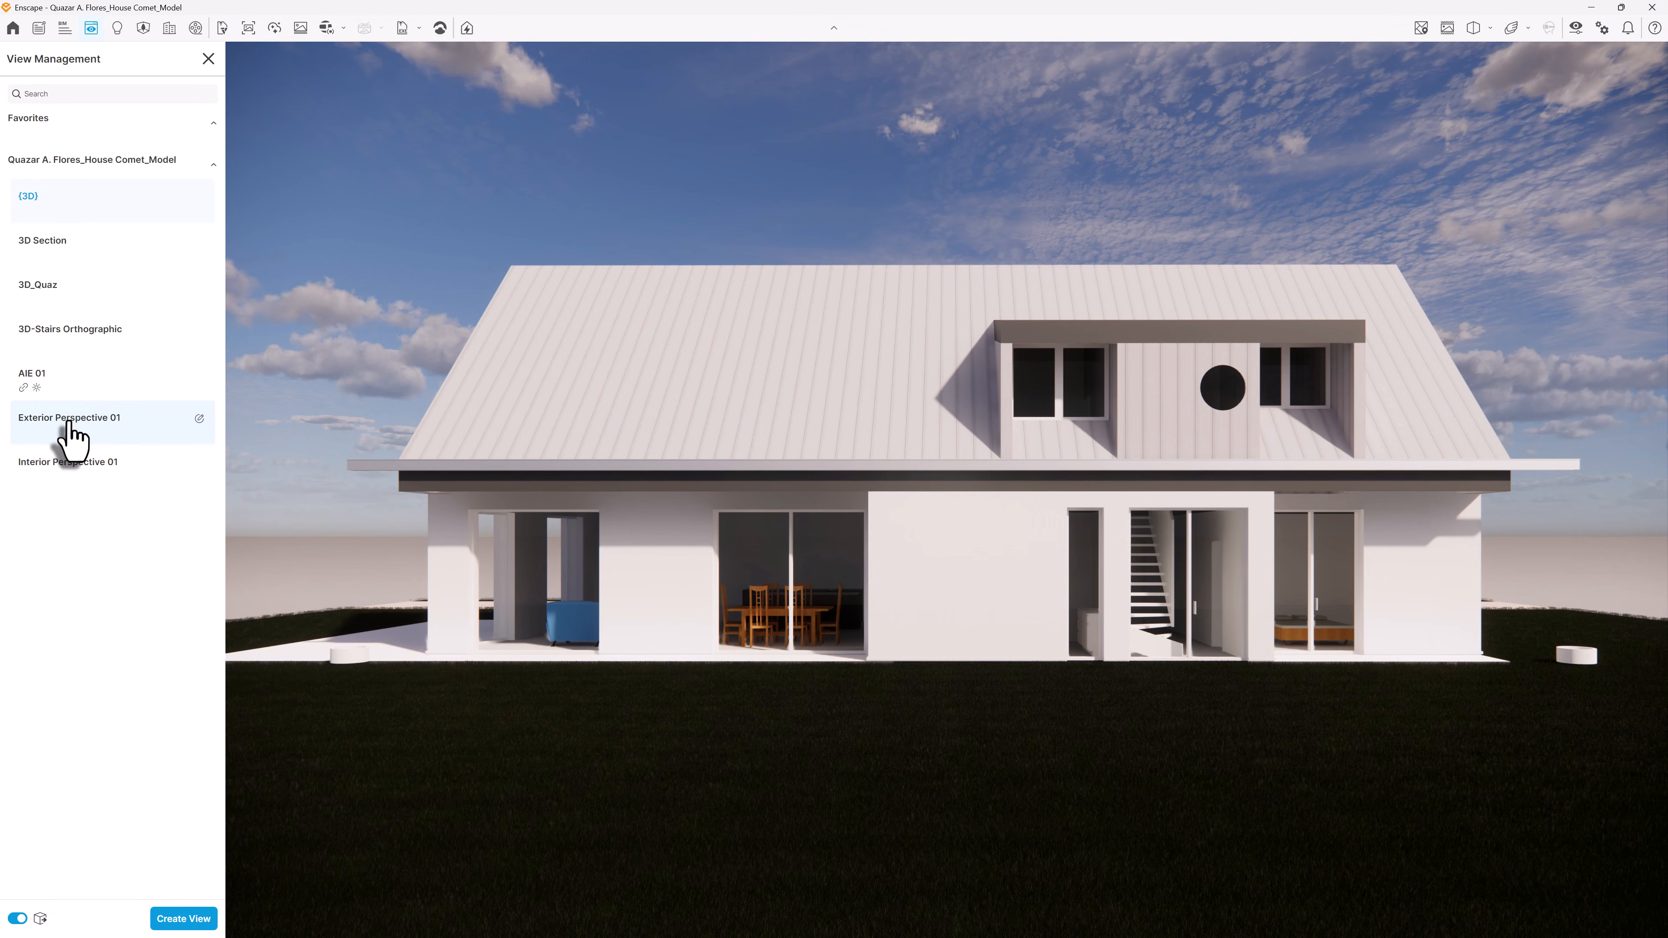
Step: Open the Interior Perspective 01 view in Enscape, move the camera back, and widen the field of view to 90° to frame the living area
{"action": "left_click", "coordinate": [72, 468]}
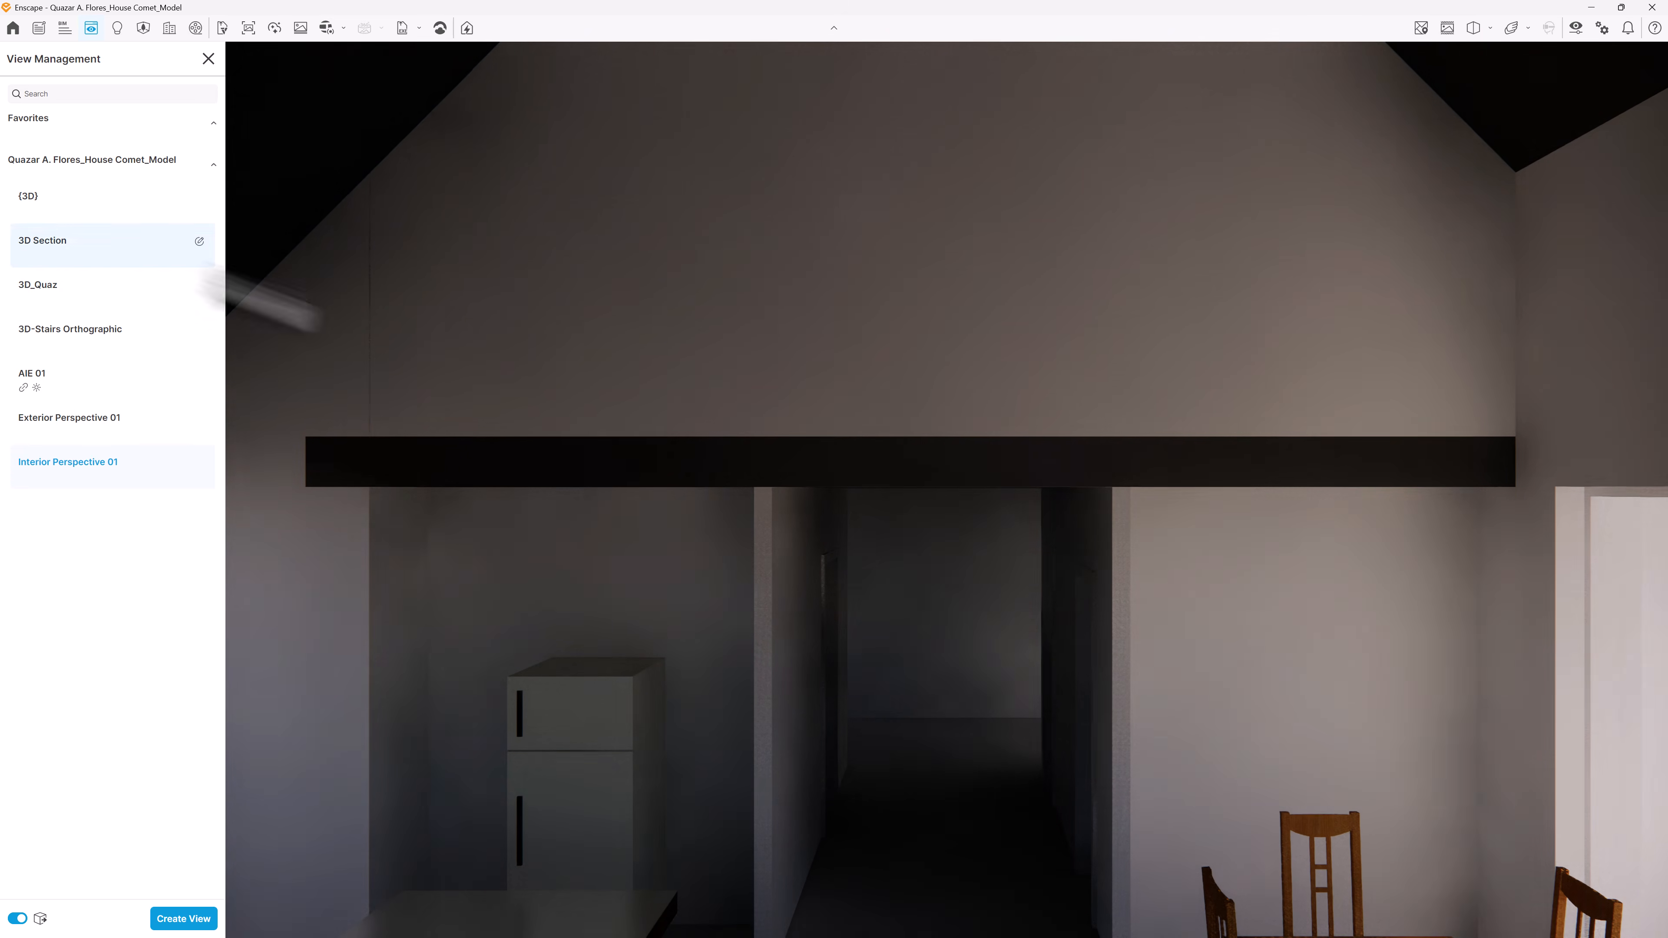
{"action": "left_click", "coordinate": [765, 439]}
{"action": "scroll", "coordinate": [765, 439], "scroll_direction": "down", "scroll_amount": 3}
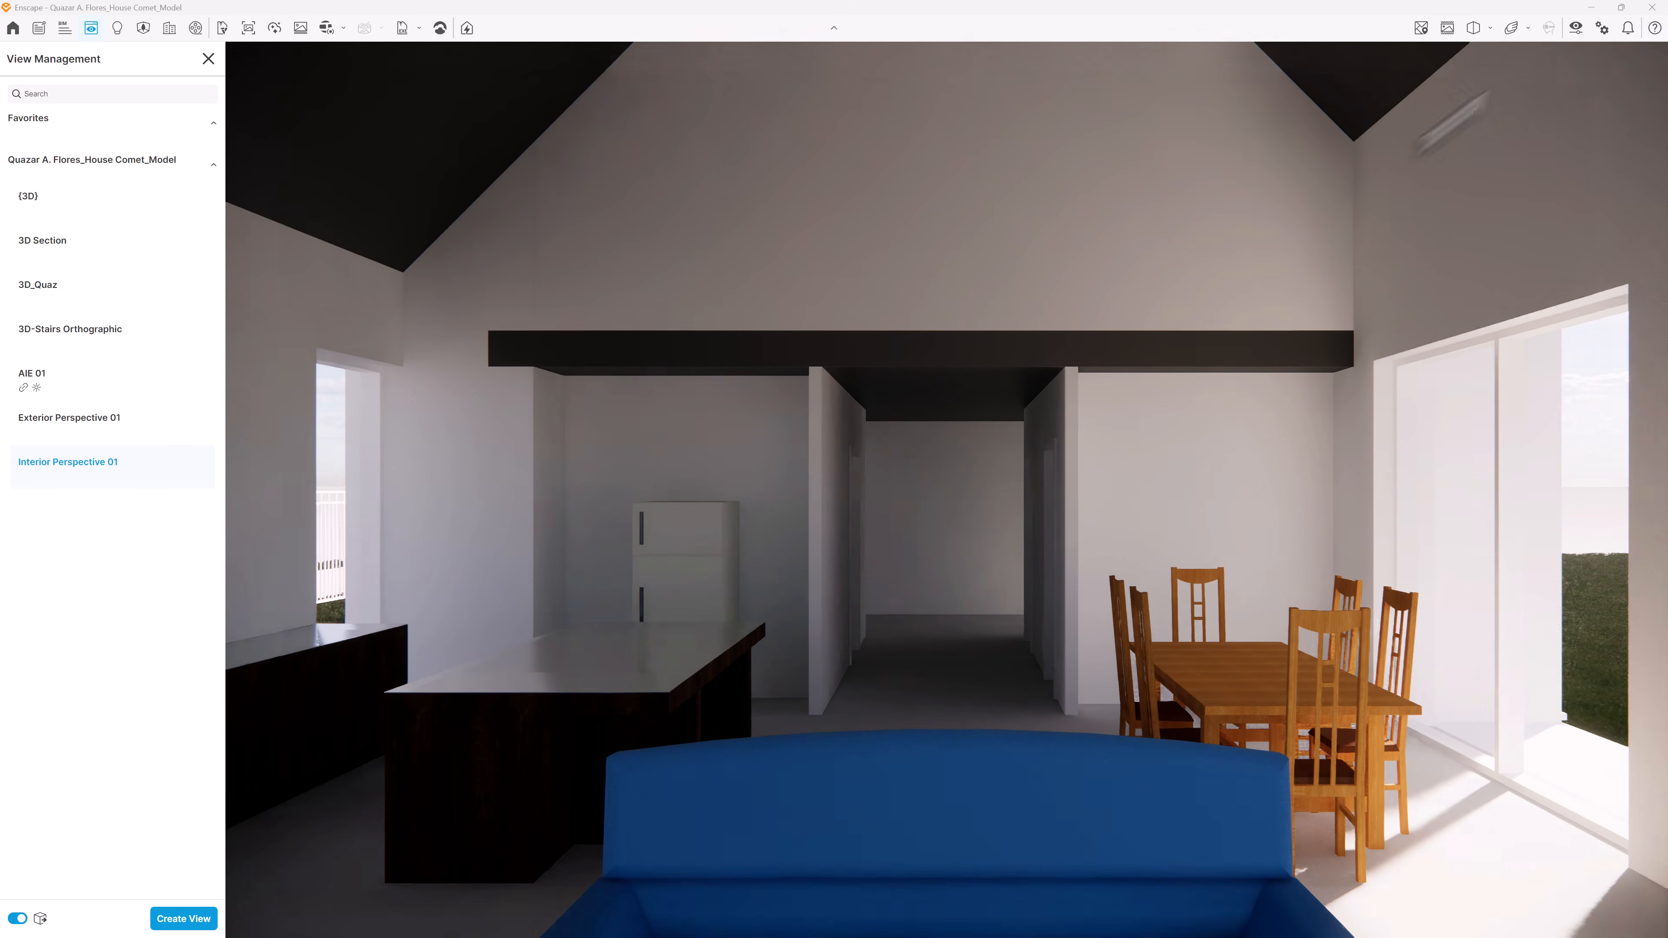
{"action": "left_click", "coordinate": [1576, 28]}
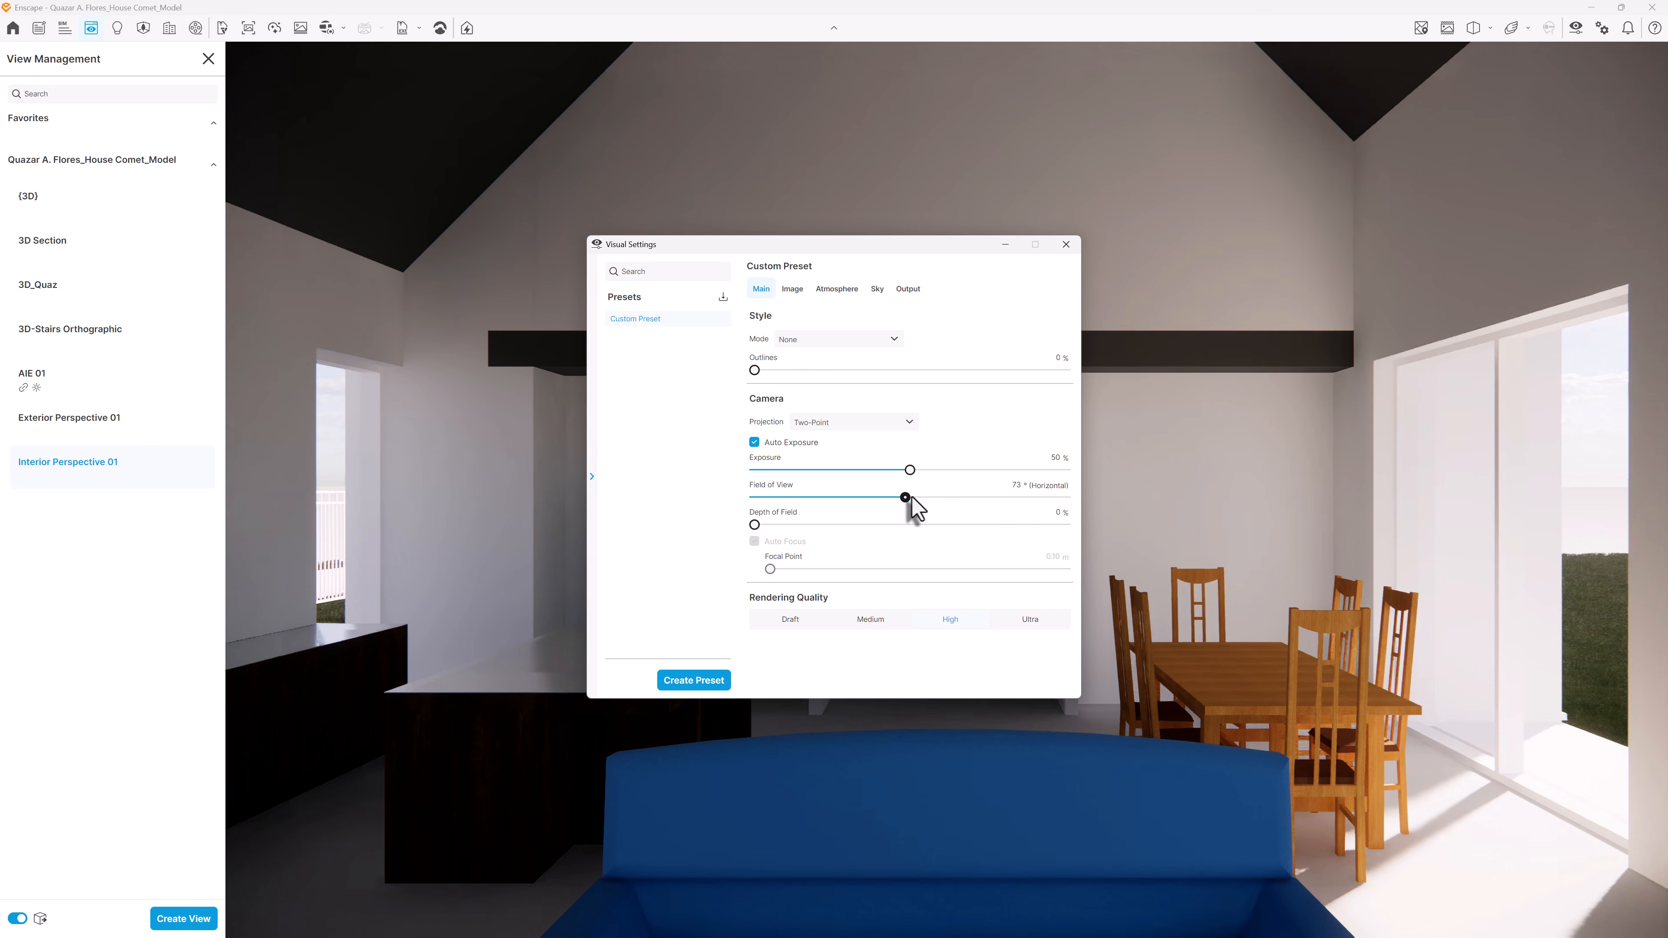
{"action": "left_click_drag", "start_coordinate": [911, 501], "coordinate": [947, 505]}
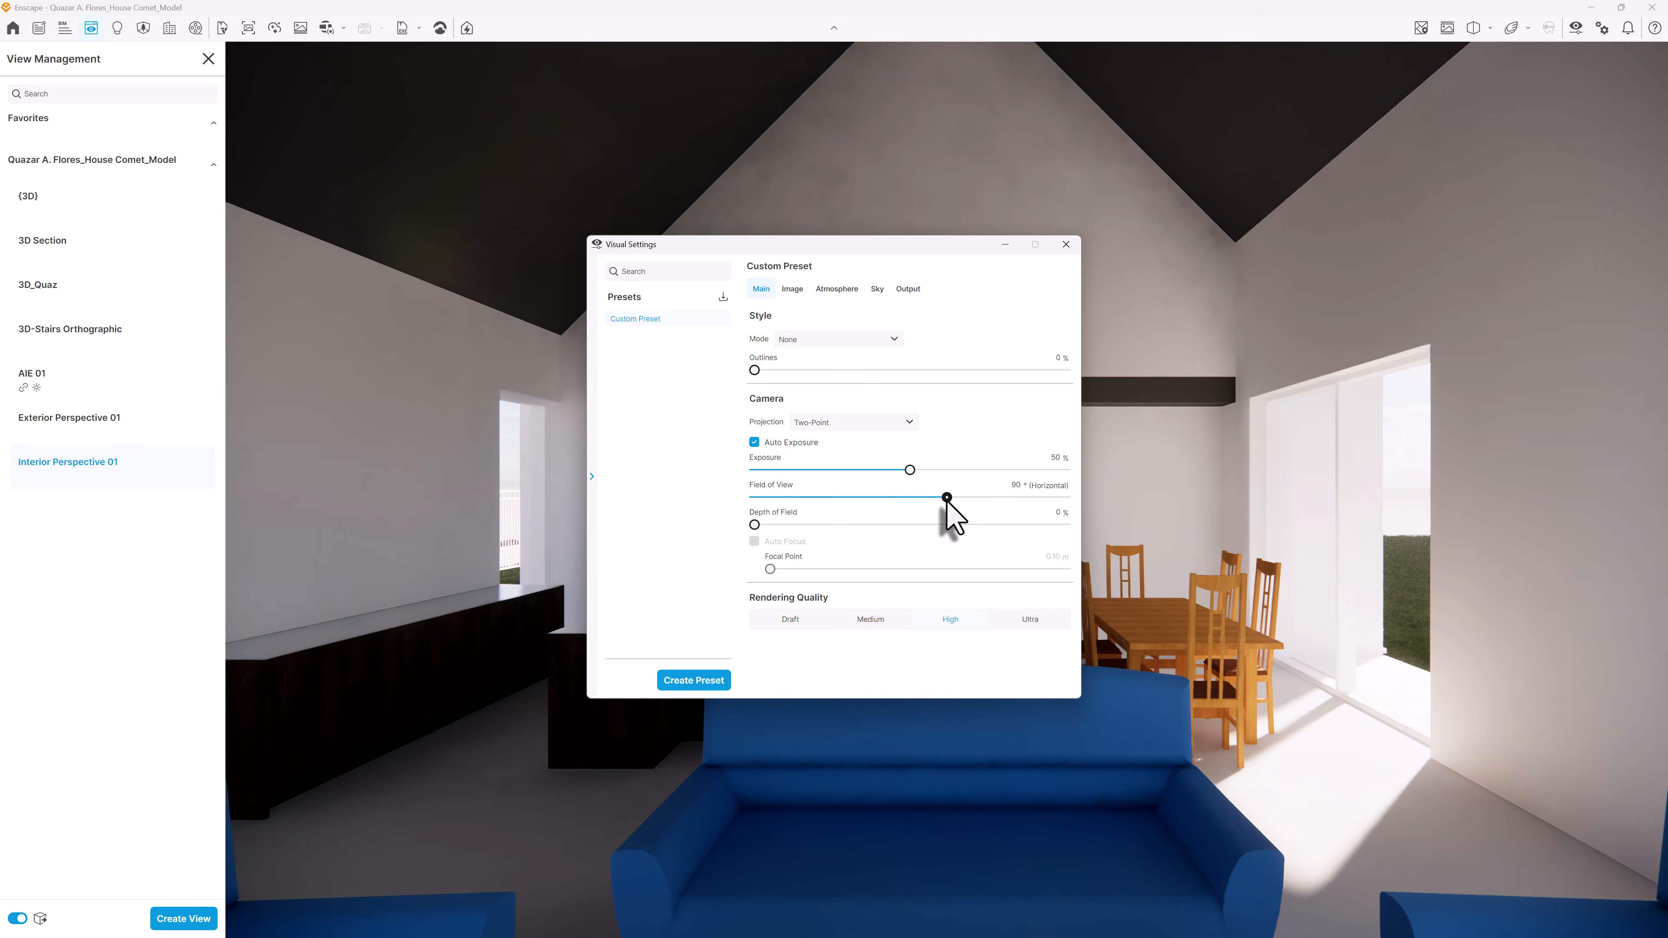
{"action": "left_click", "coordinate": [1065, 252]}
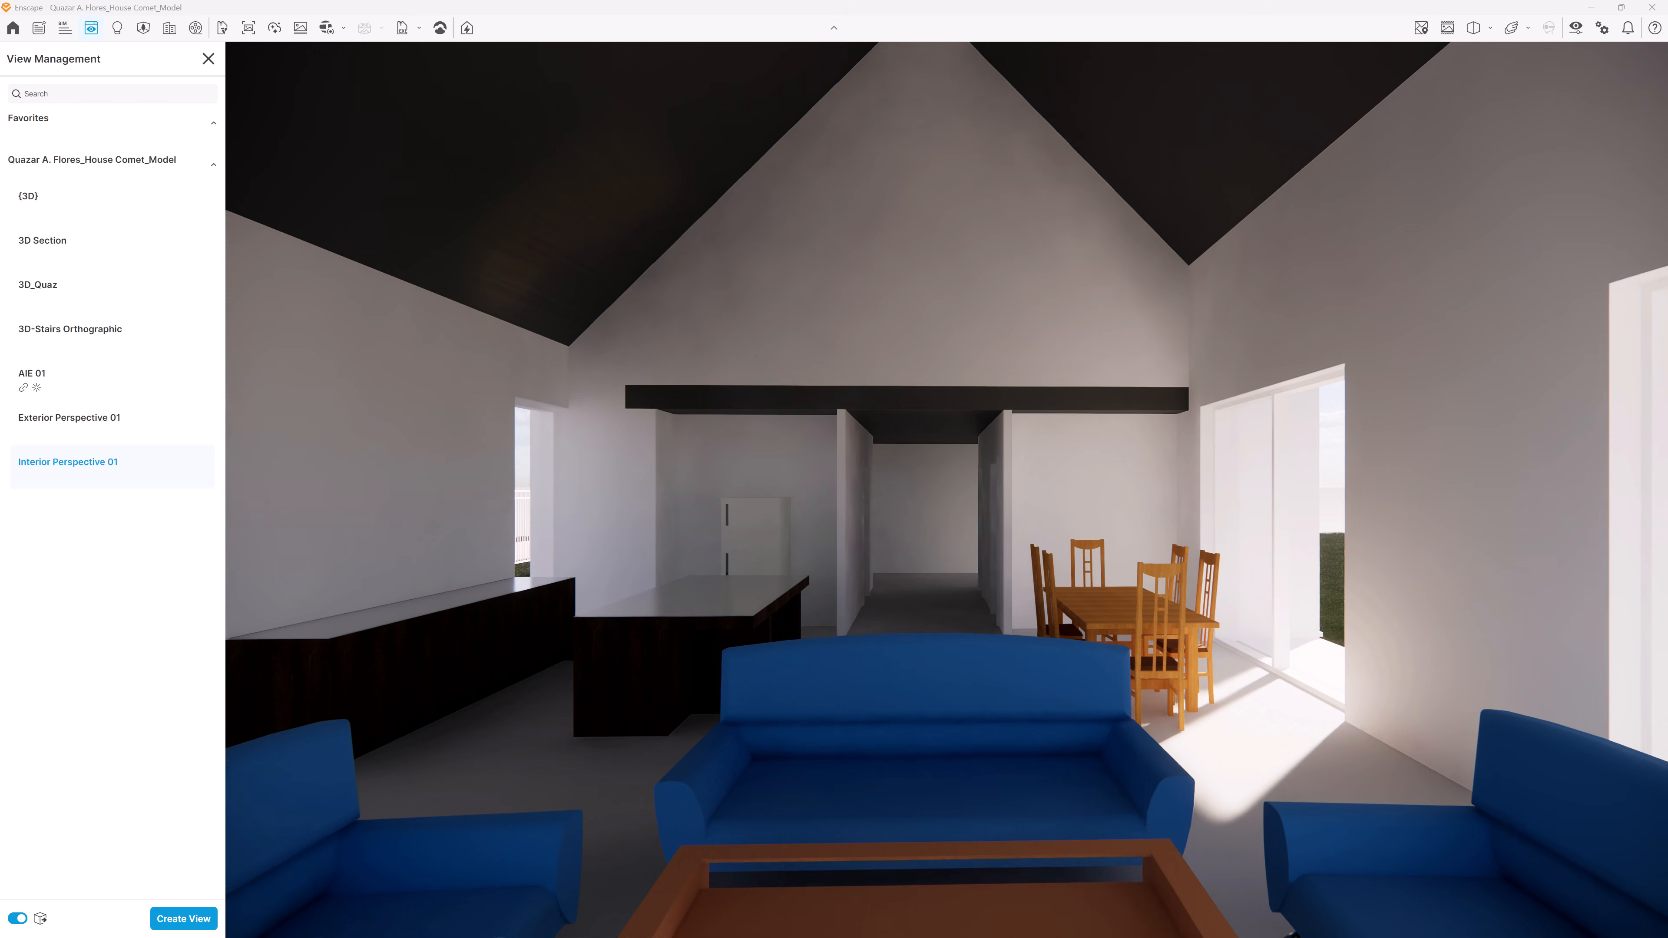
{"action": "left_click_drag", "start_coordinate": [1060, 609], "coordinate": [1076, 609]}
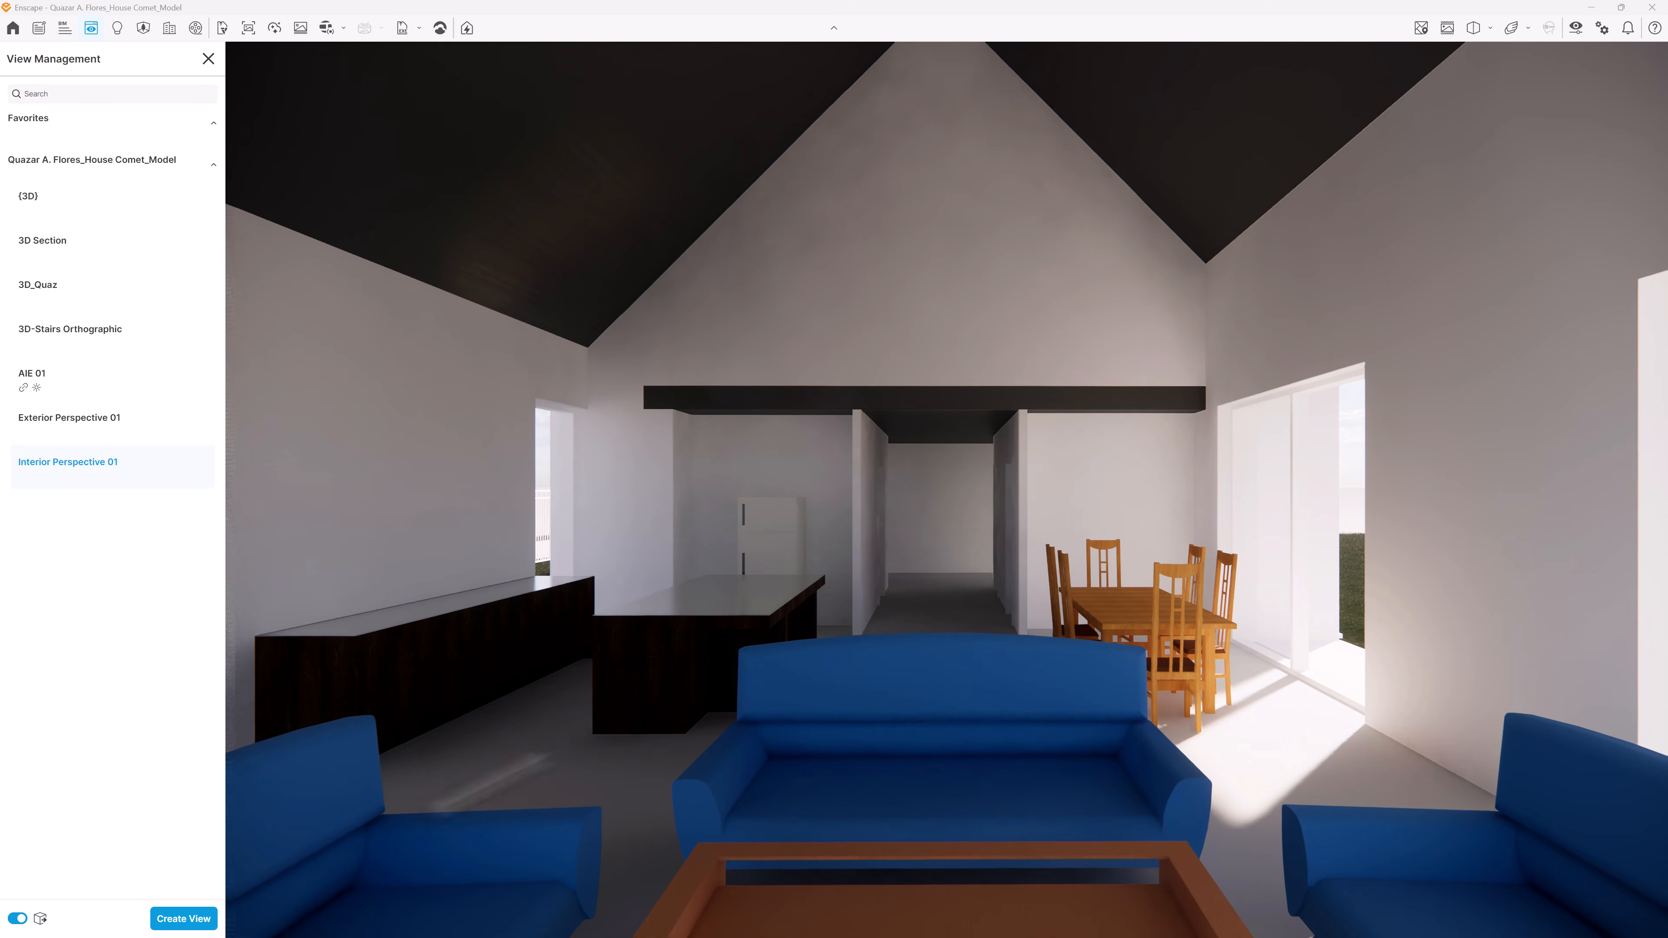
Step: Save the interior framing as a new view named AIE 02
{"action": "left_click", "coordinate": [198, 919]}
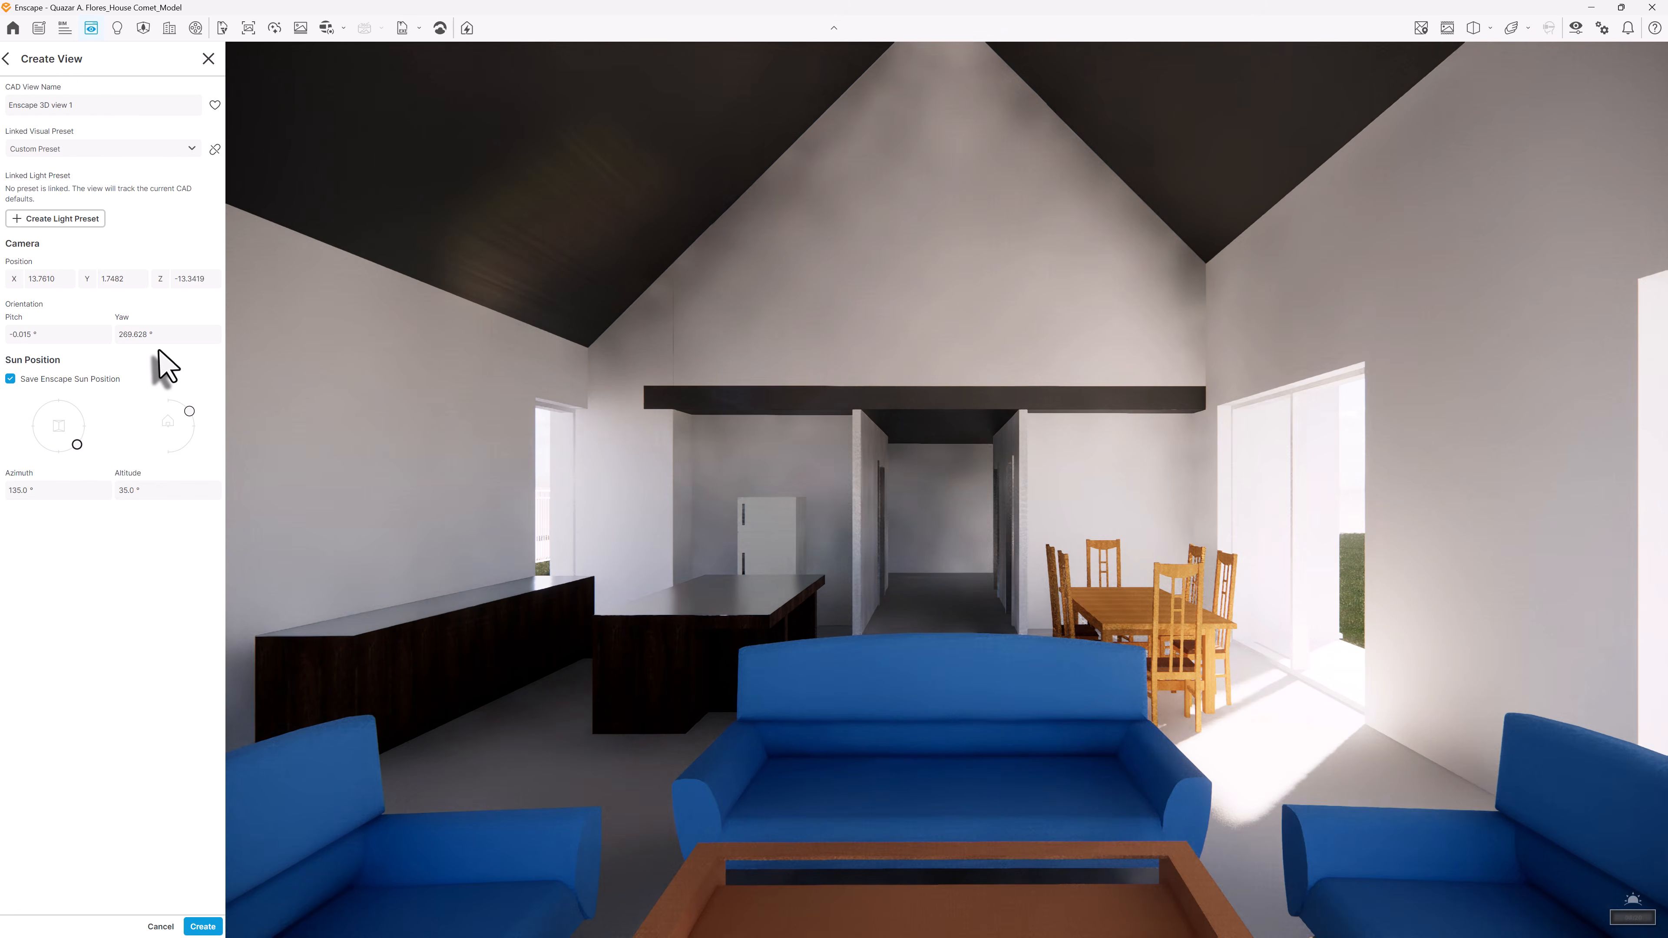
{"action": "left_click", "coordinate": [75, 105]}
{"action": "key", "text": "ctrl+a"}
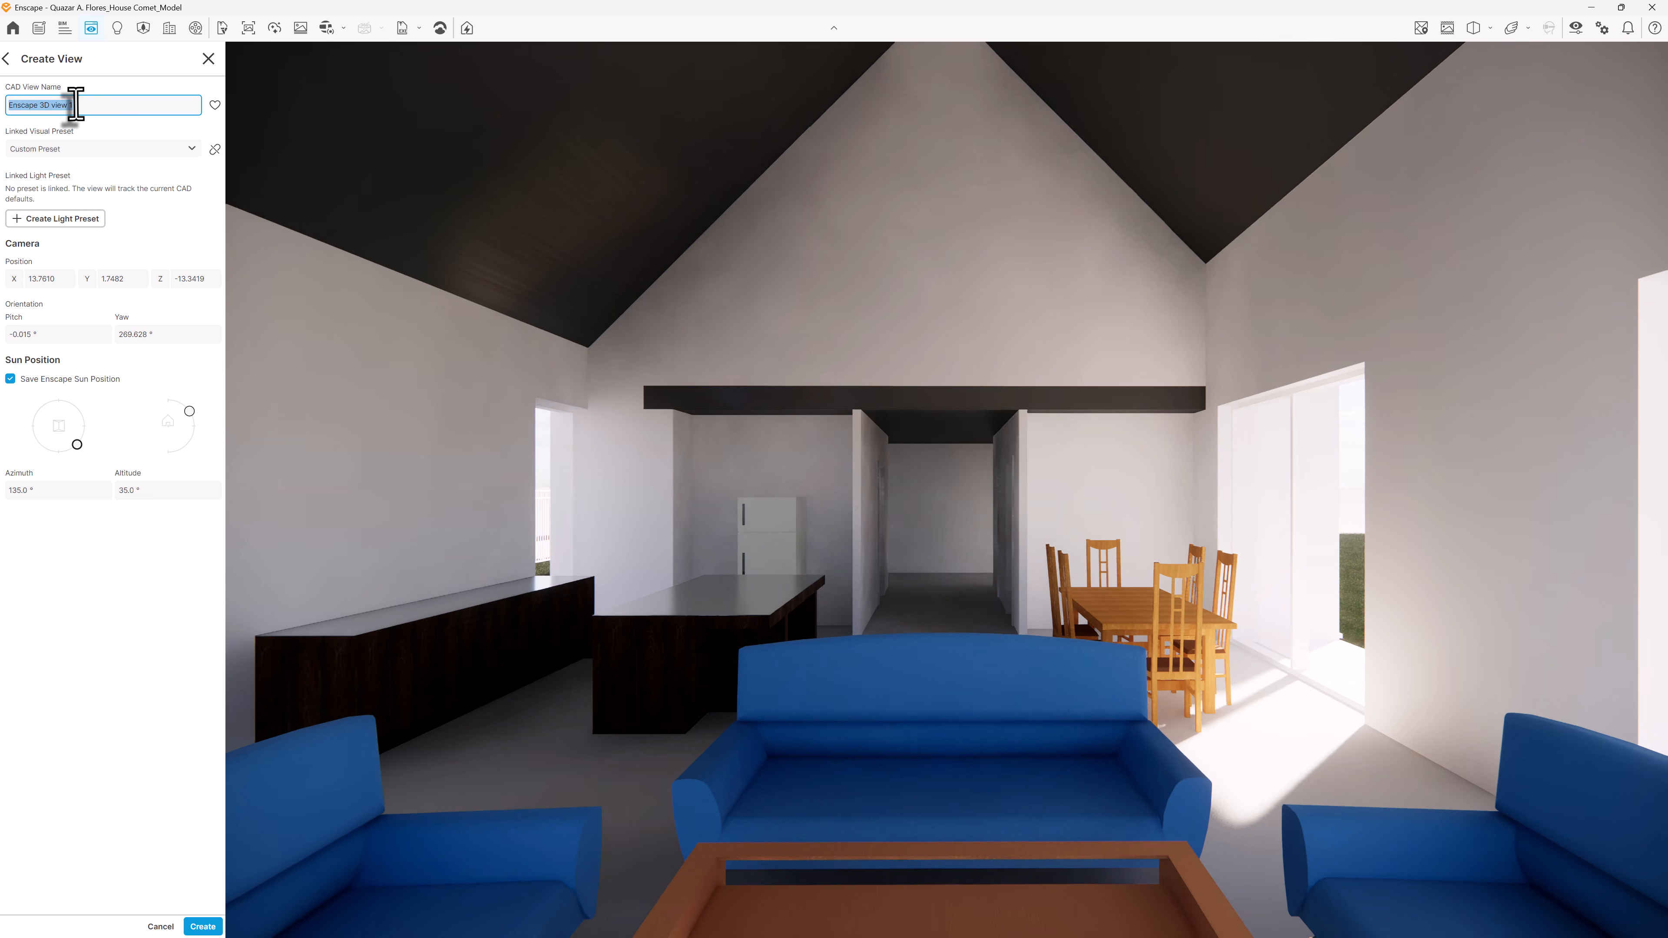
{"action": "type", "text": "AIE 02"}
{"action": "key", "text": "Return"}
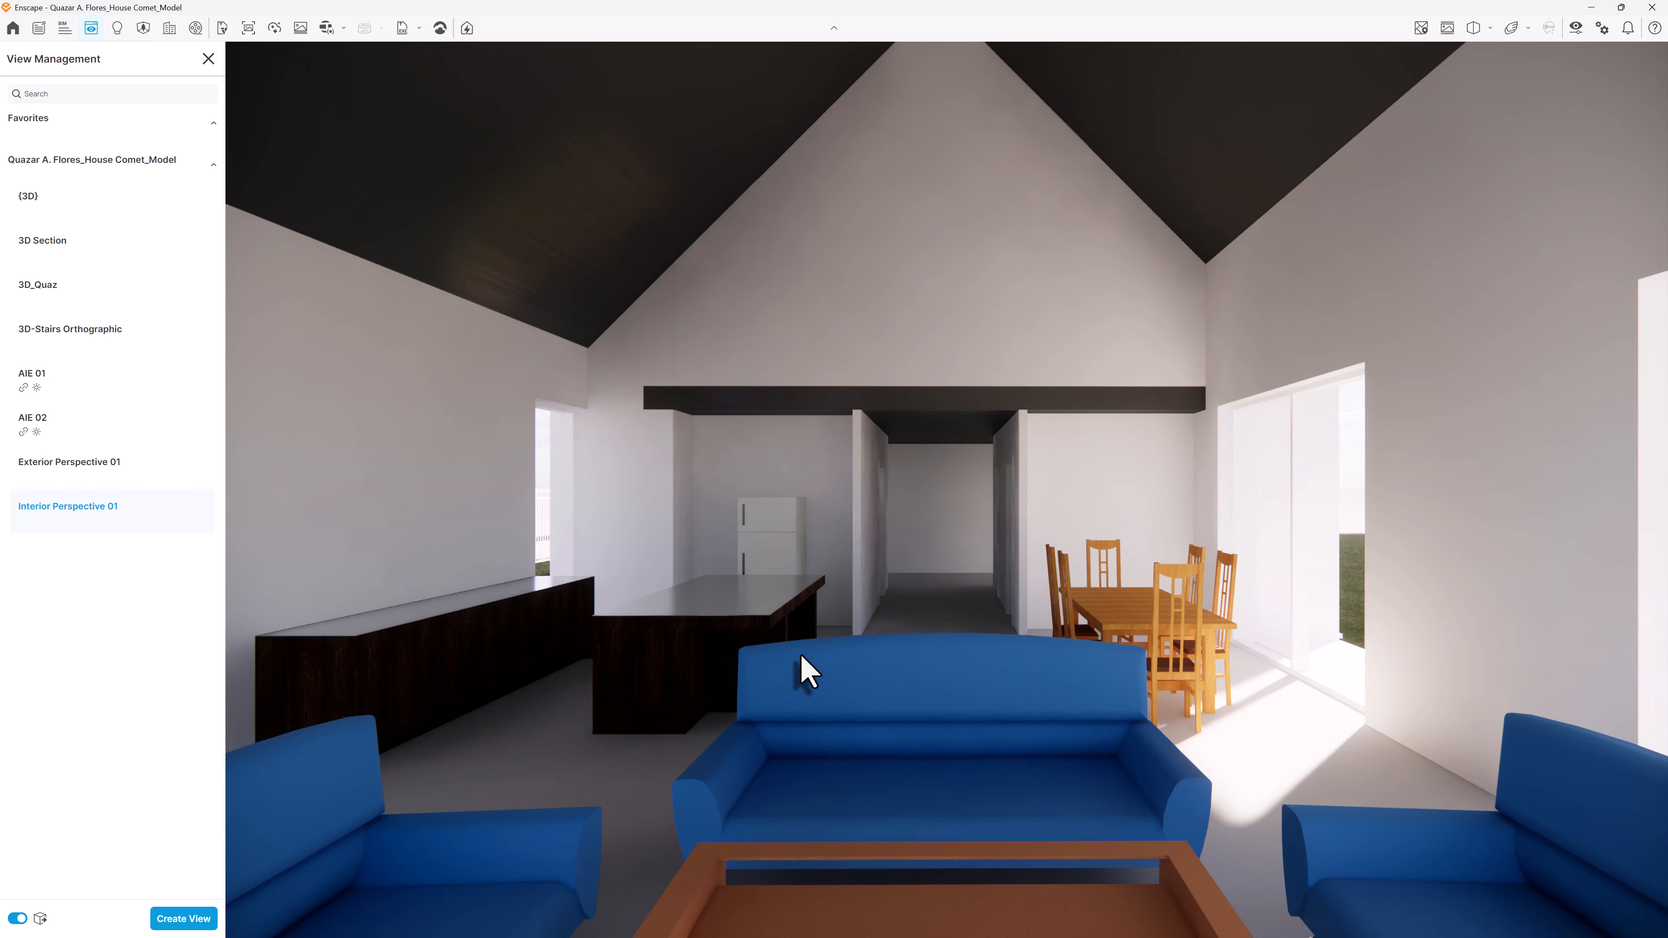
Step: In Veras, render the interior with the Make a Better Interior preset at 2K resolution
{"action": "left_click", "coordinate": [224, 28]}
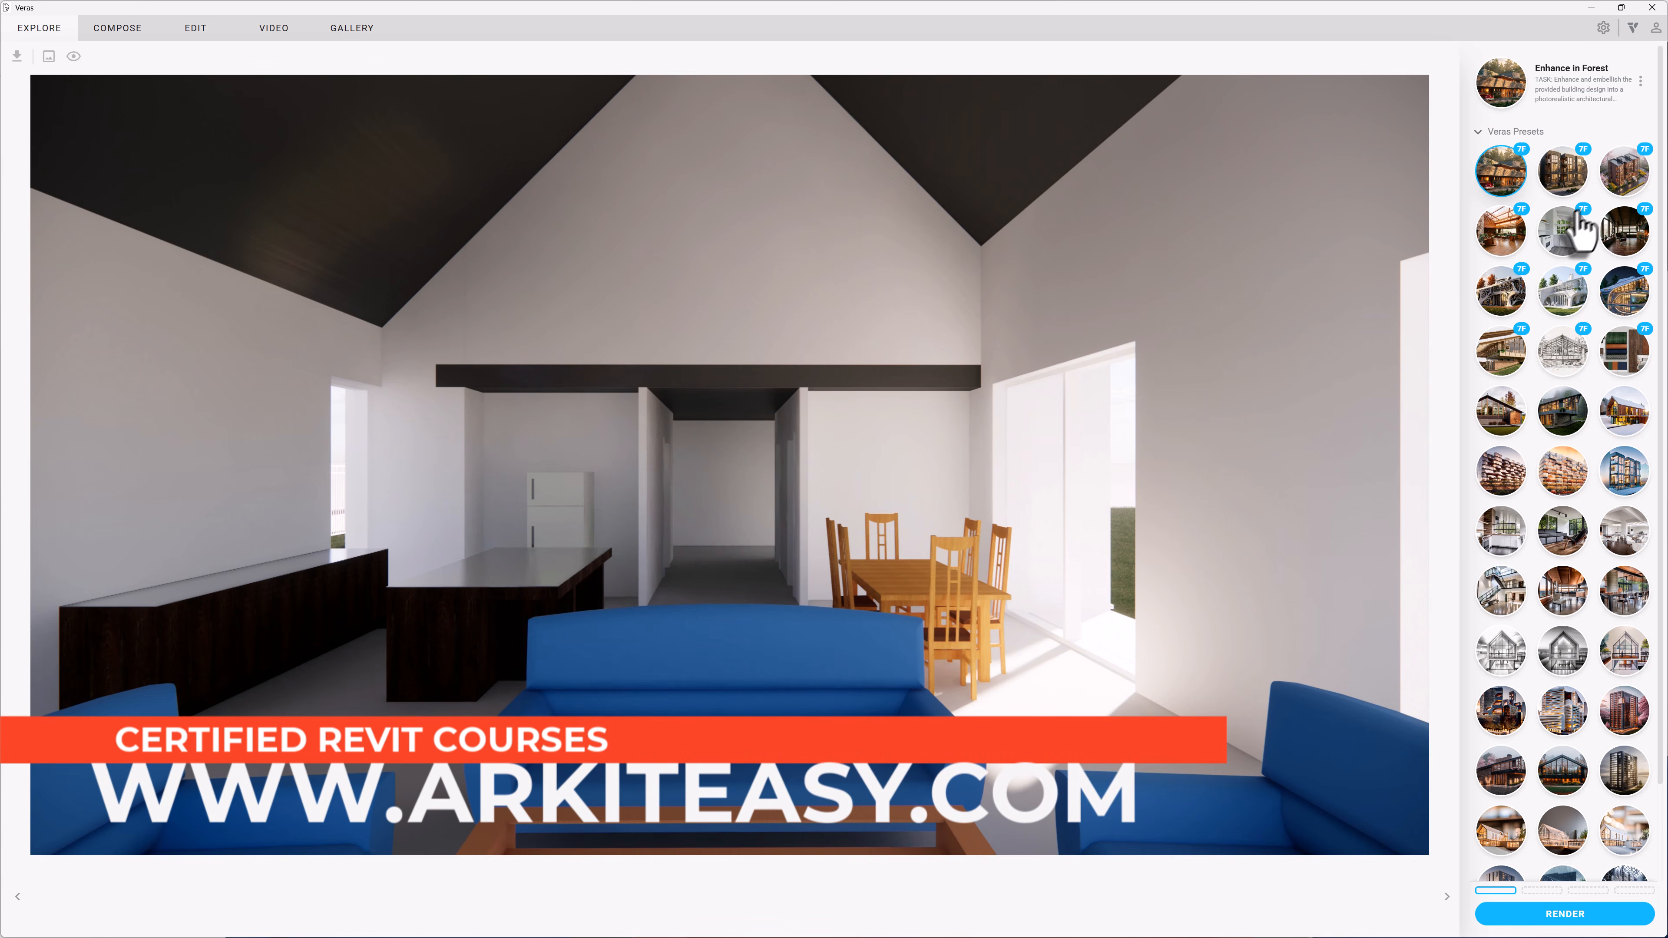
{"action": "left_click", "coordinate": [1518, 242]}
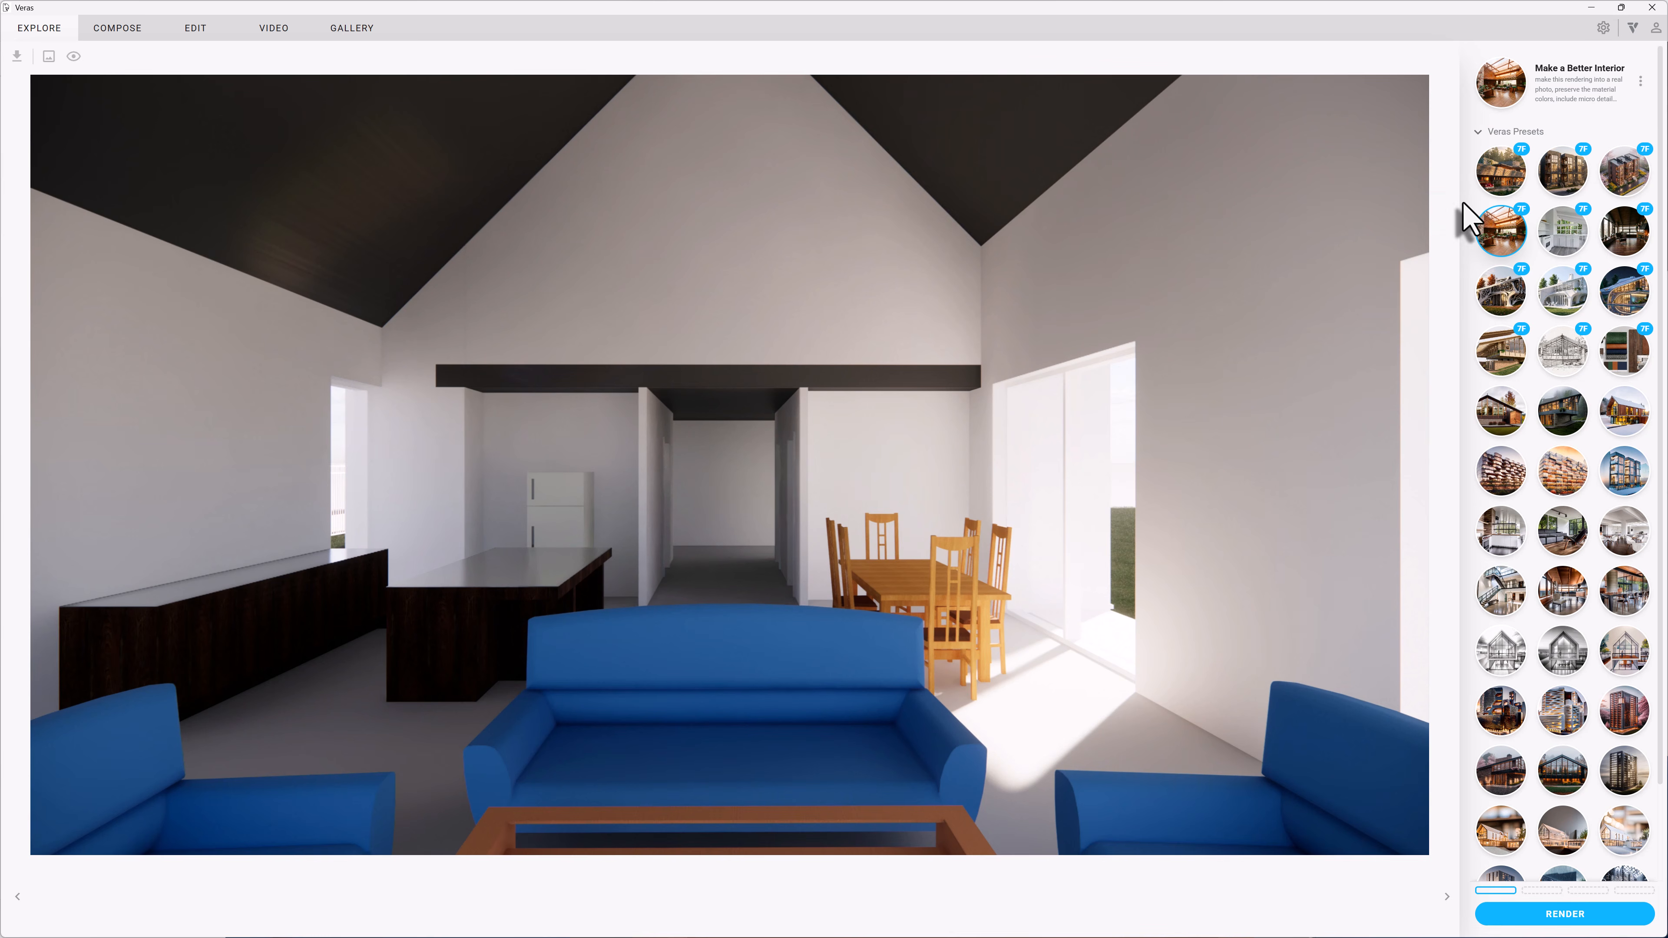
{"action": "scroll", "coordinate": [1540, 504], "scroll_direction": "down", "scroll_amount": 2}
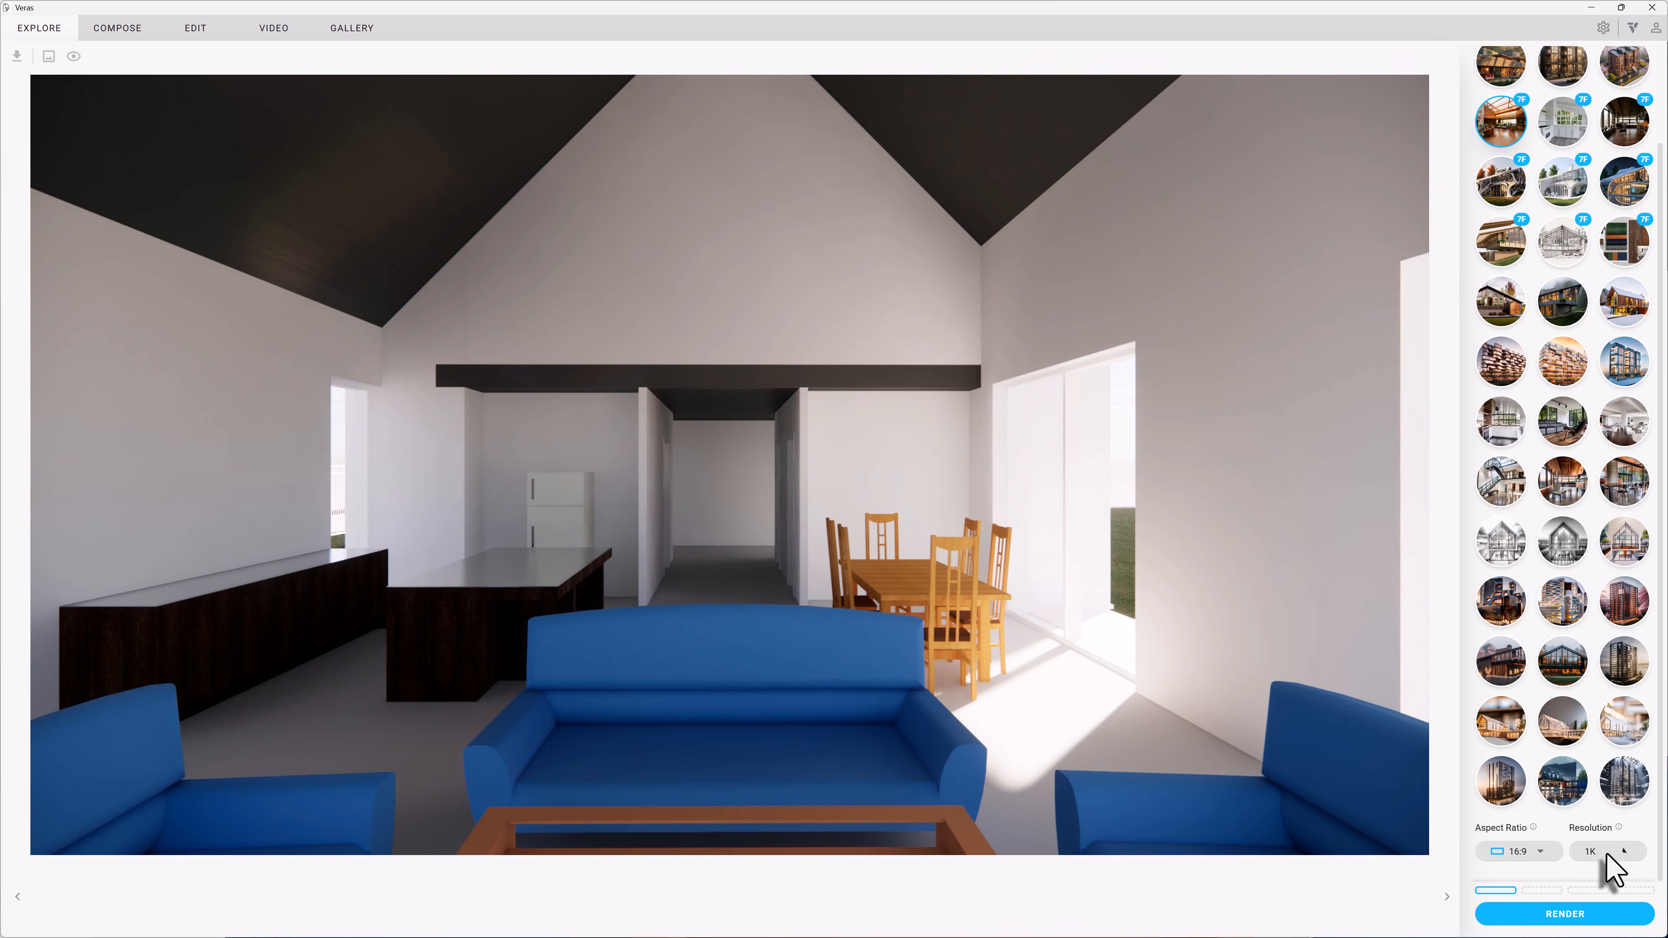
{"action": "left_click", "coordinate": [1605, 894]}
{"action": "left_click", "coordinate": [1574, 920]}
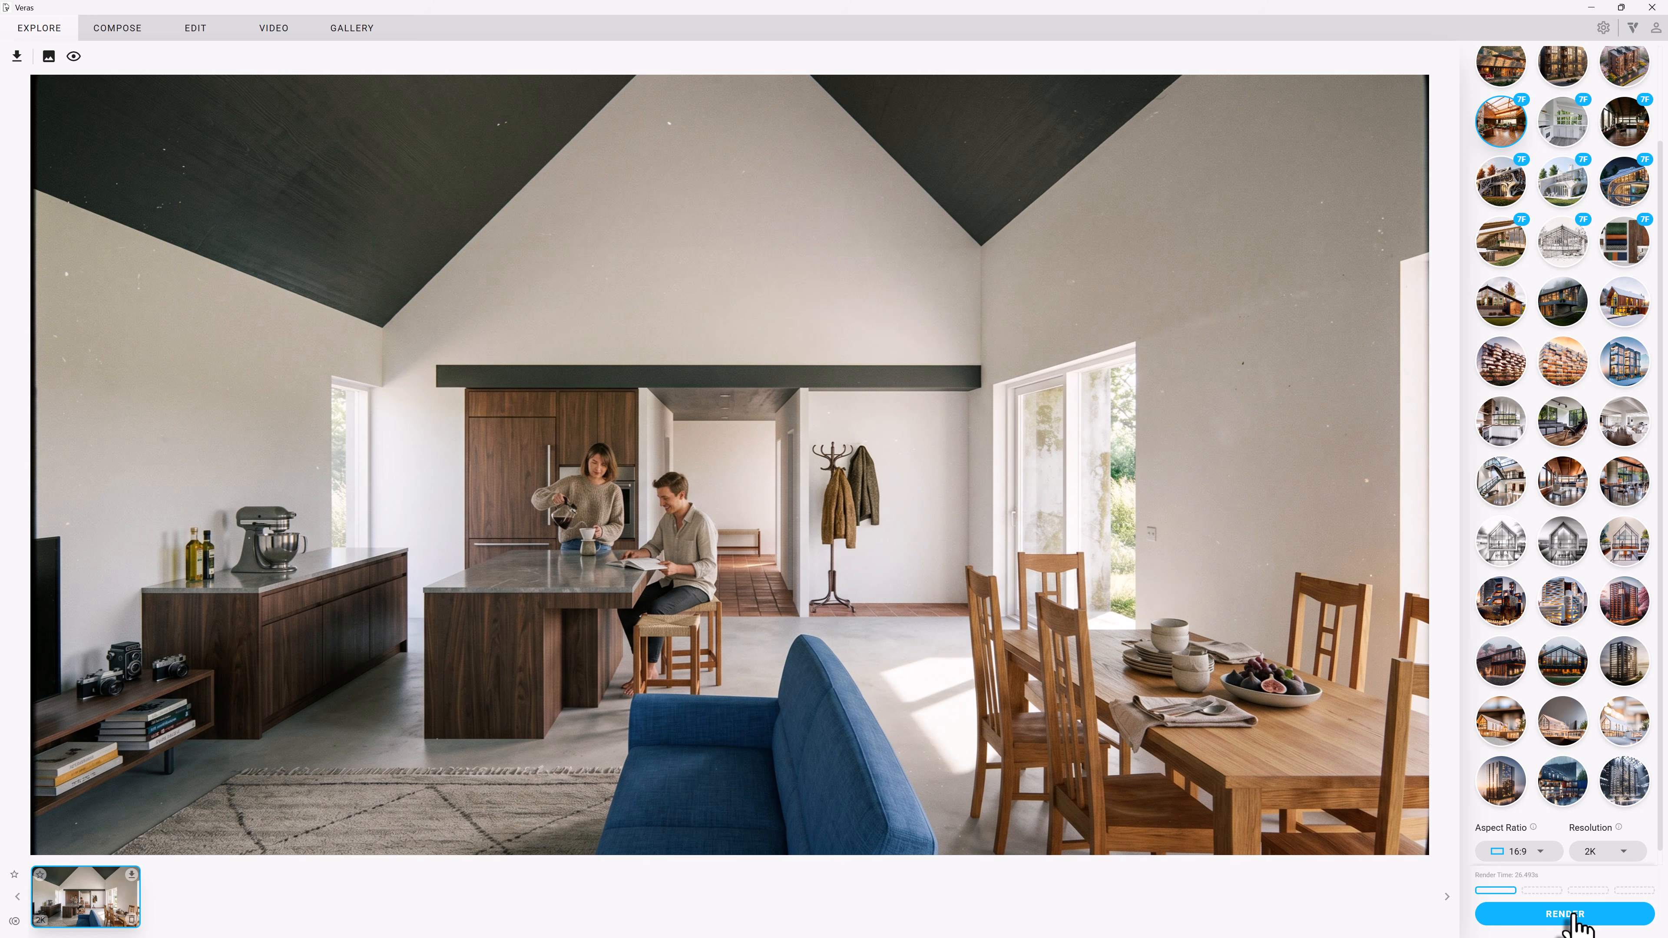
Step: Save the interior render as the next numbered JPEG file in the 0166 series
{"action": "left_click", "coordinate": [131, 878]}
{"action": "left_click", "coordinate": [243, 176]}
{"action": "left_click", "coordinate": [115, 387]}
{"action": "left_click", "coordinate": [114, 387]}
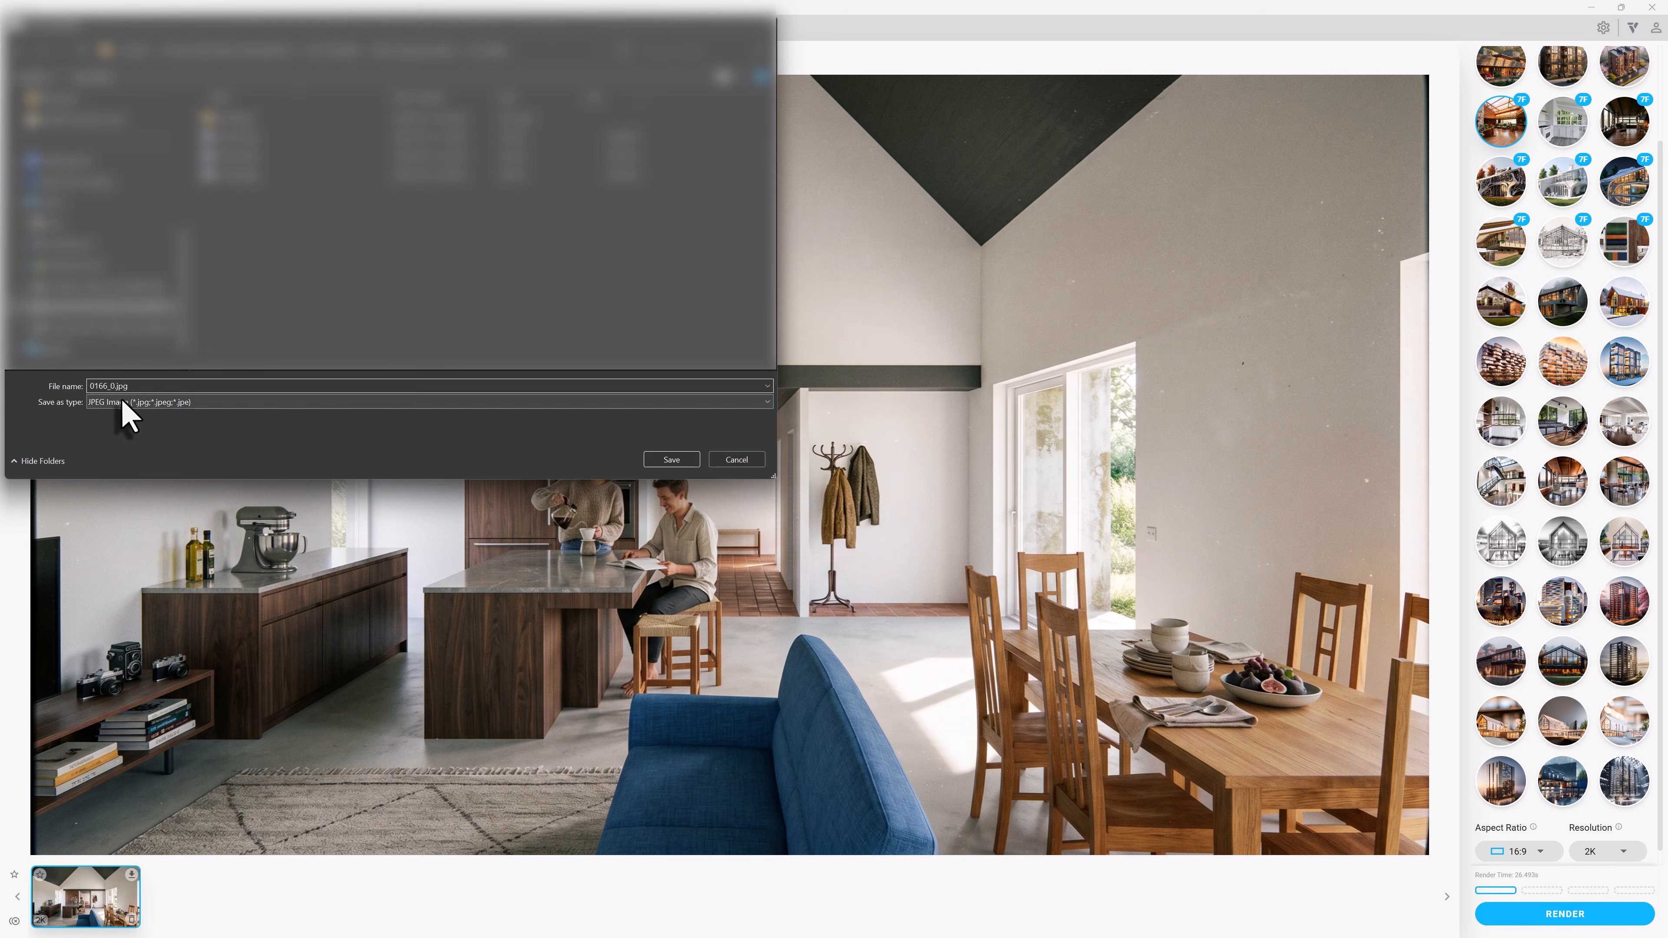
{"action": "left_click", "coordinate": [667, 459]}
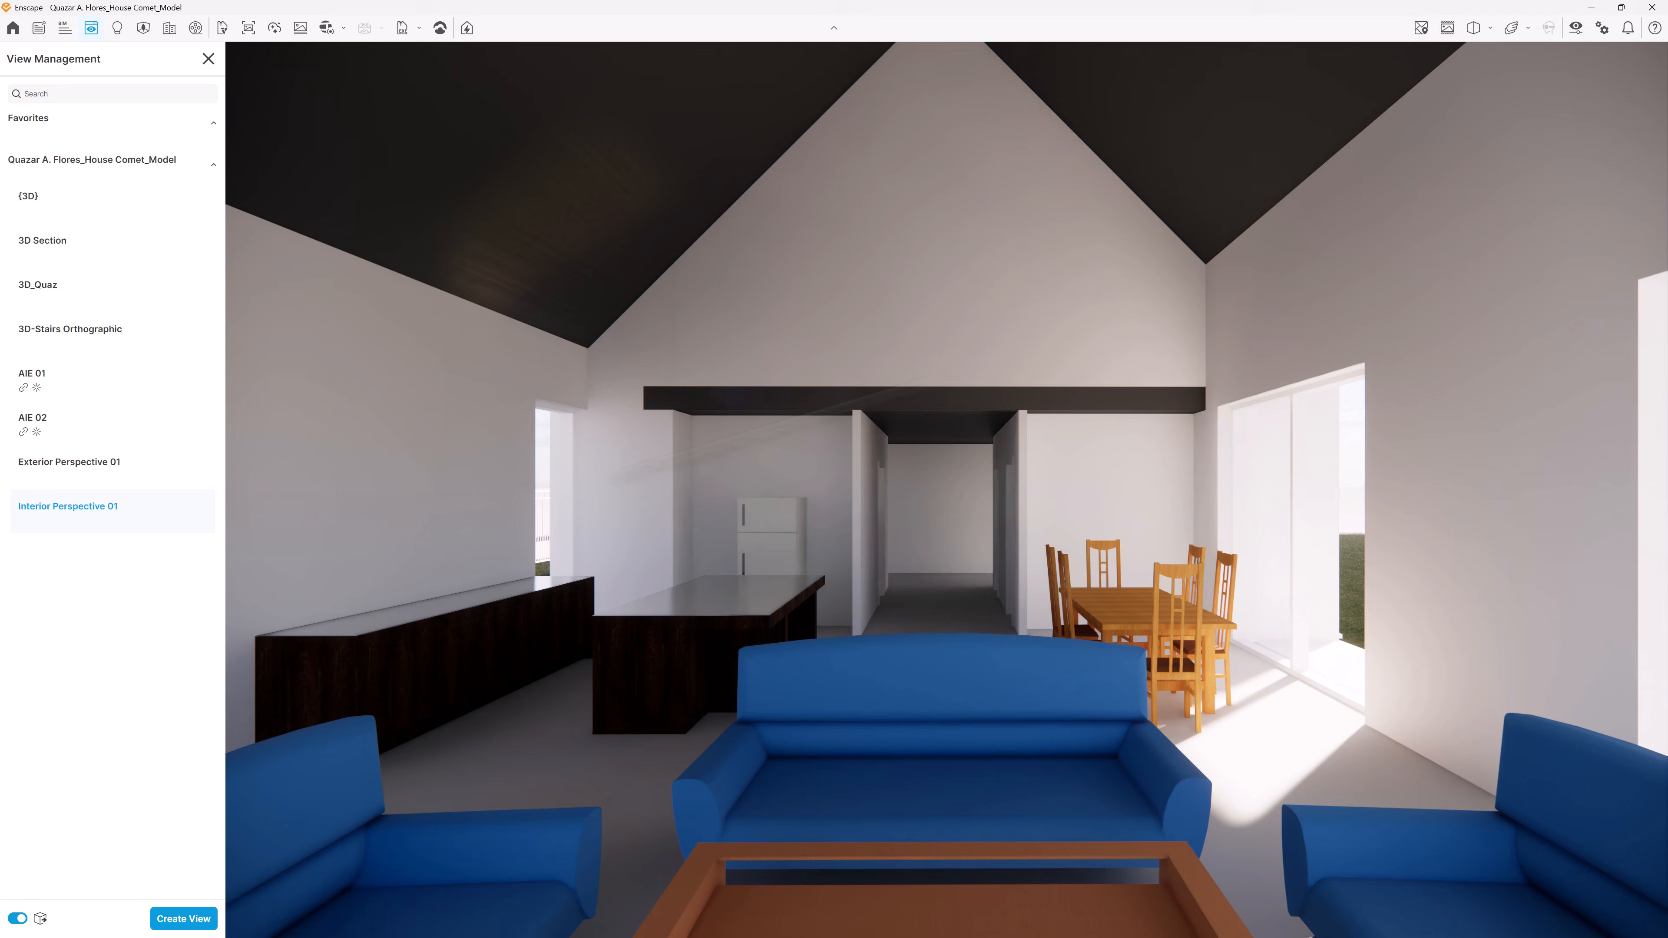
Step: Open the {3D} view in Enscape and render it in Veras with the Axonometric preset at 2K resolution
{"action": "left_click", "coordinate": [29, 196]}
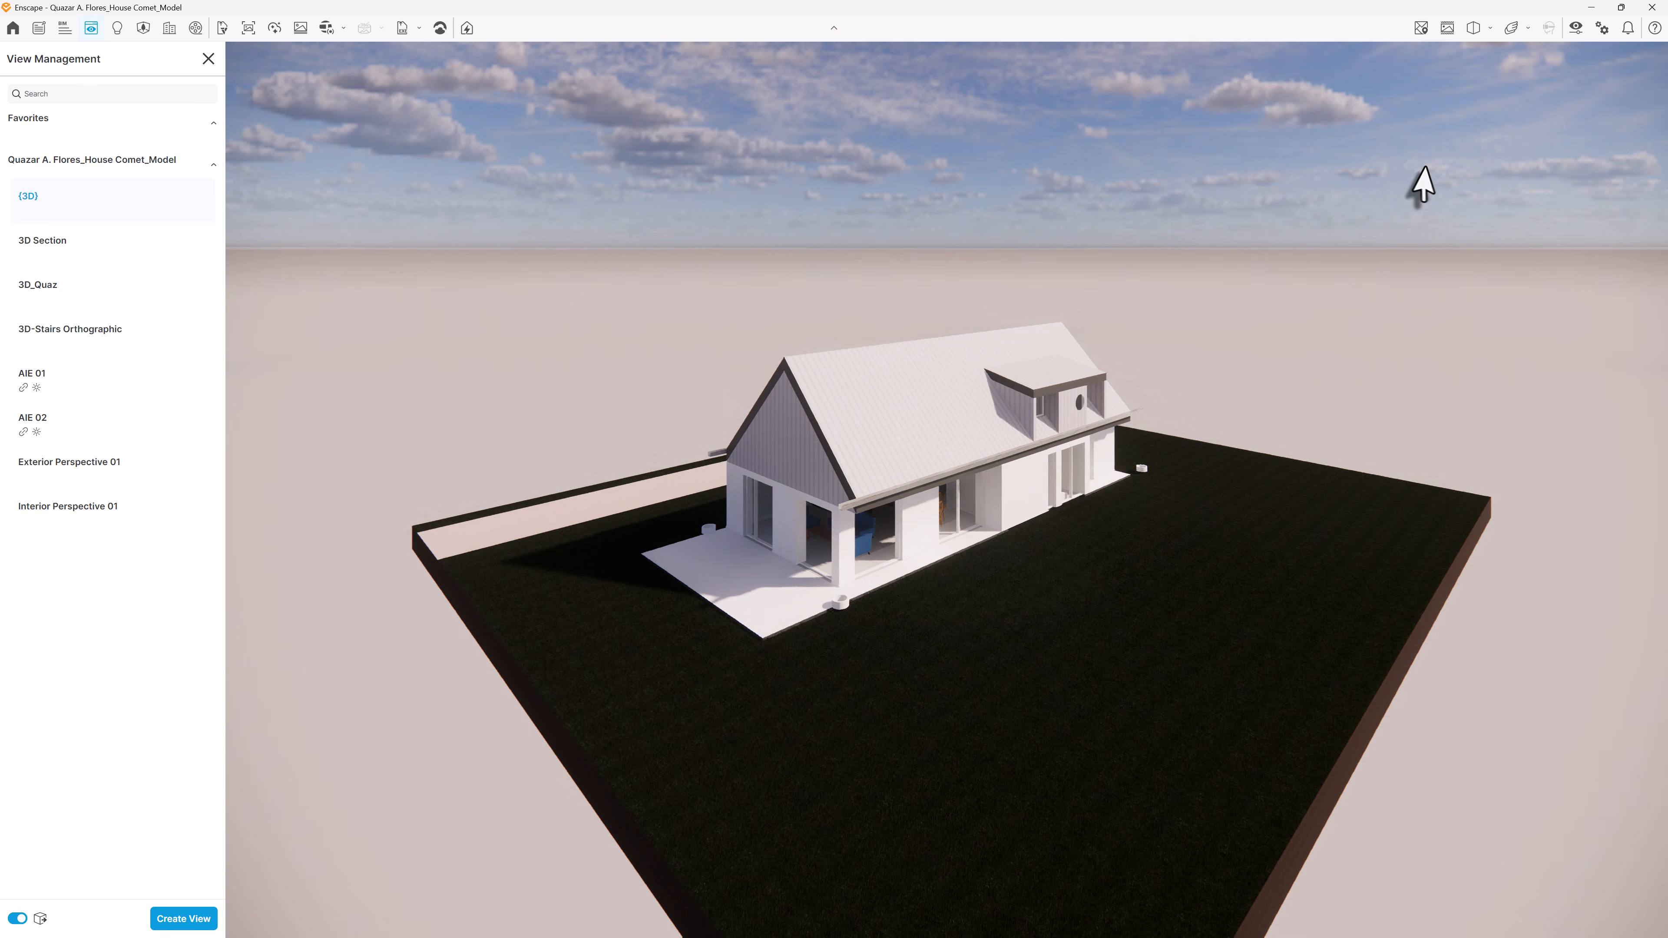
{"action": "left_click", "coordinate": [227, 28]}
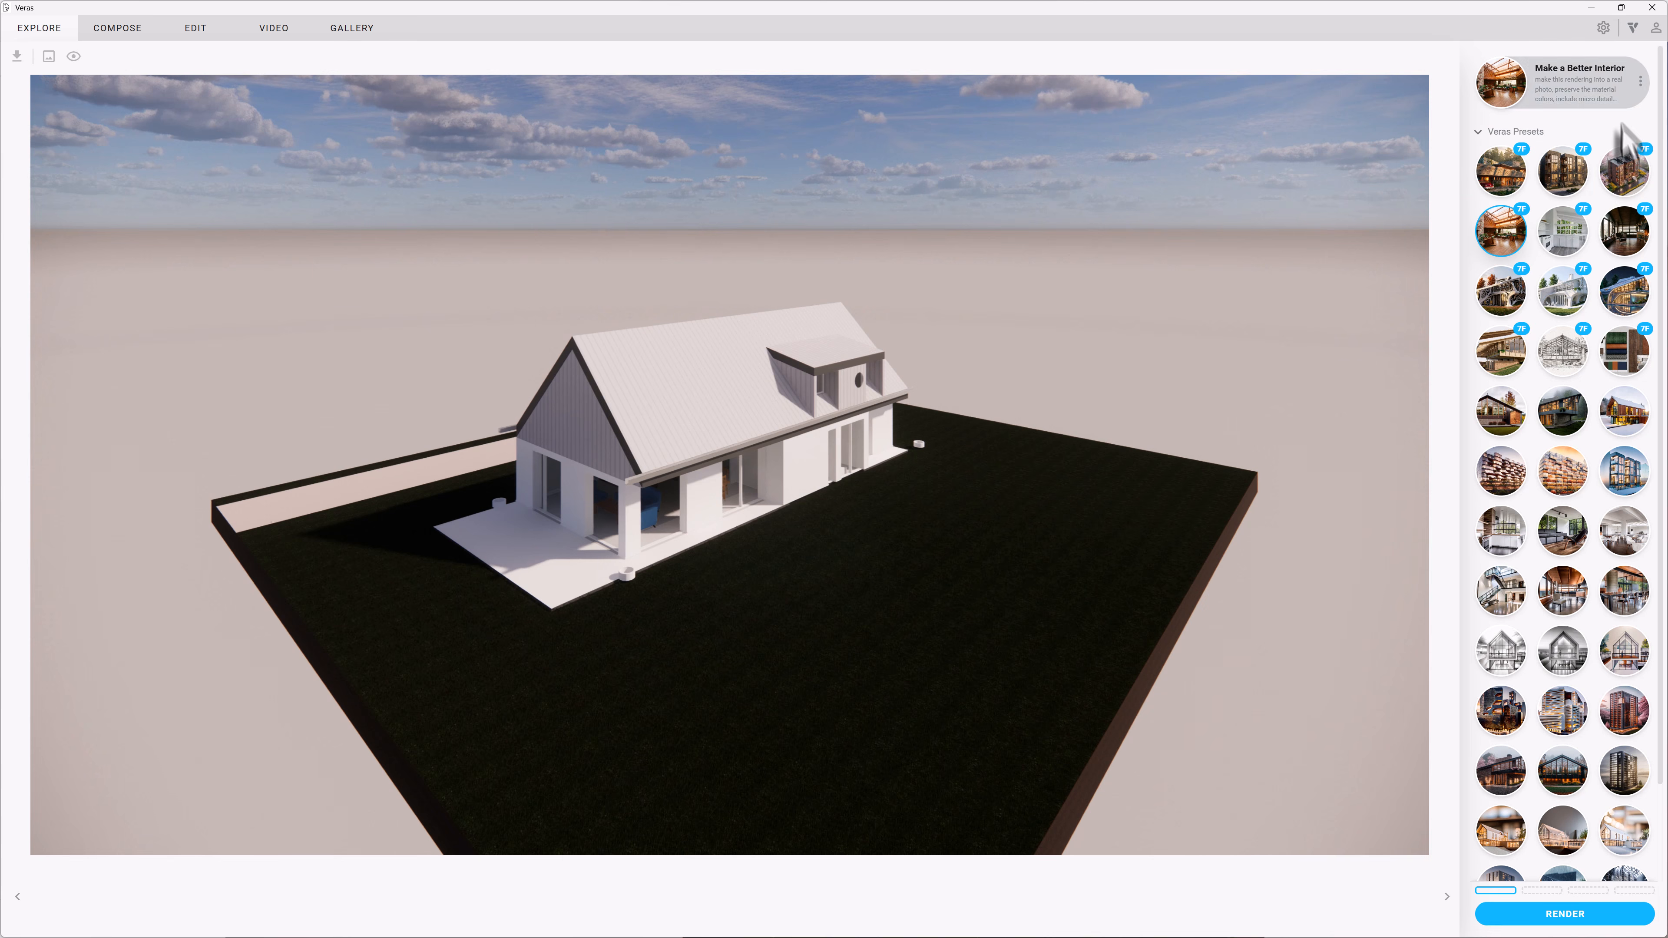
{"action": "left_click", "coordinate": [1631, 169]}
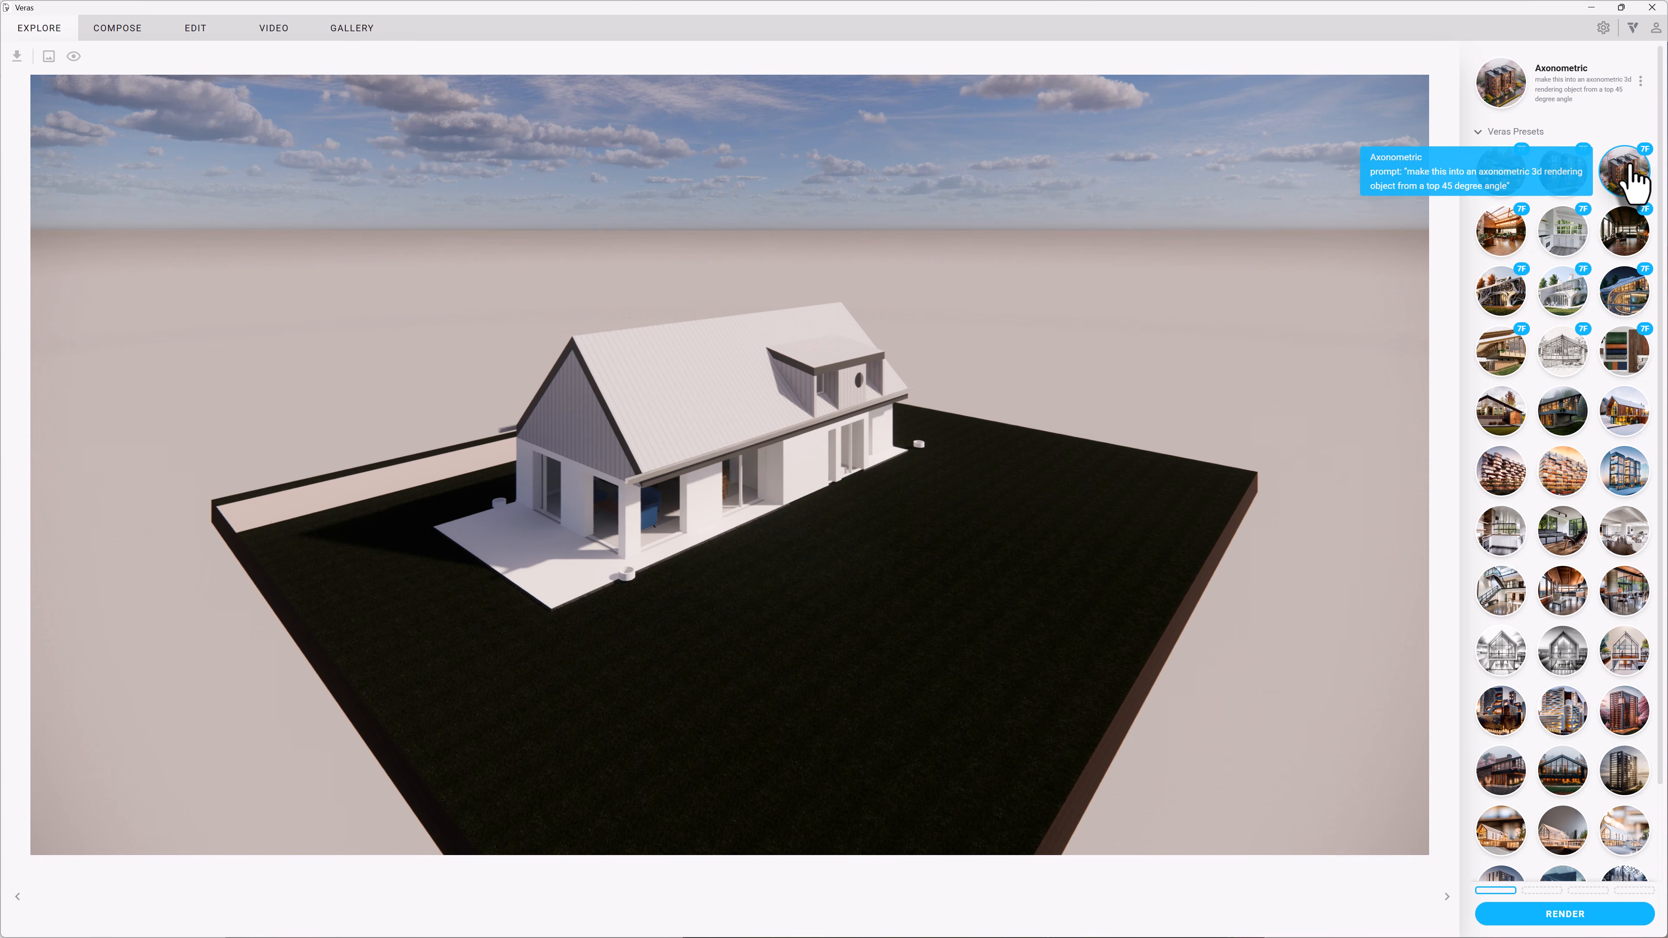
{"action": "scroll", "coordinate": [1595, 854], "scroll_direction": "down", "scroll_amount": 2}
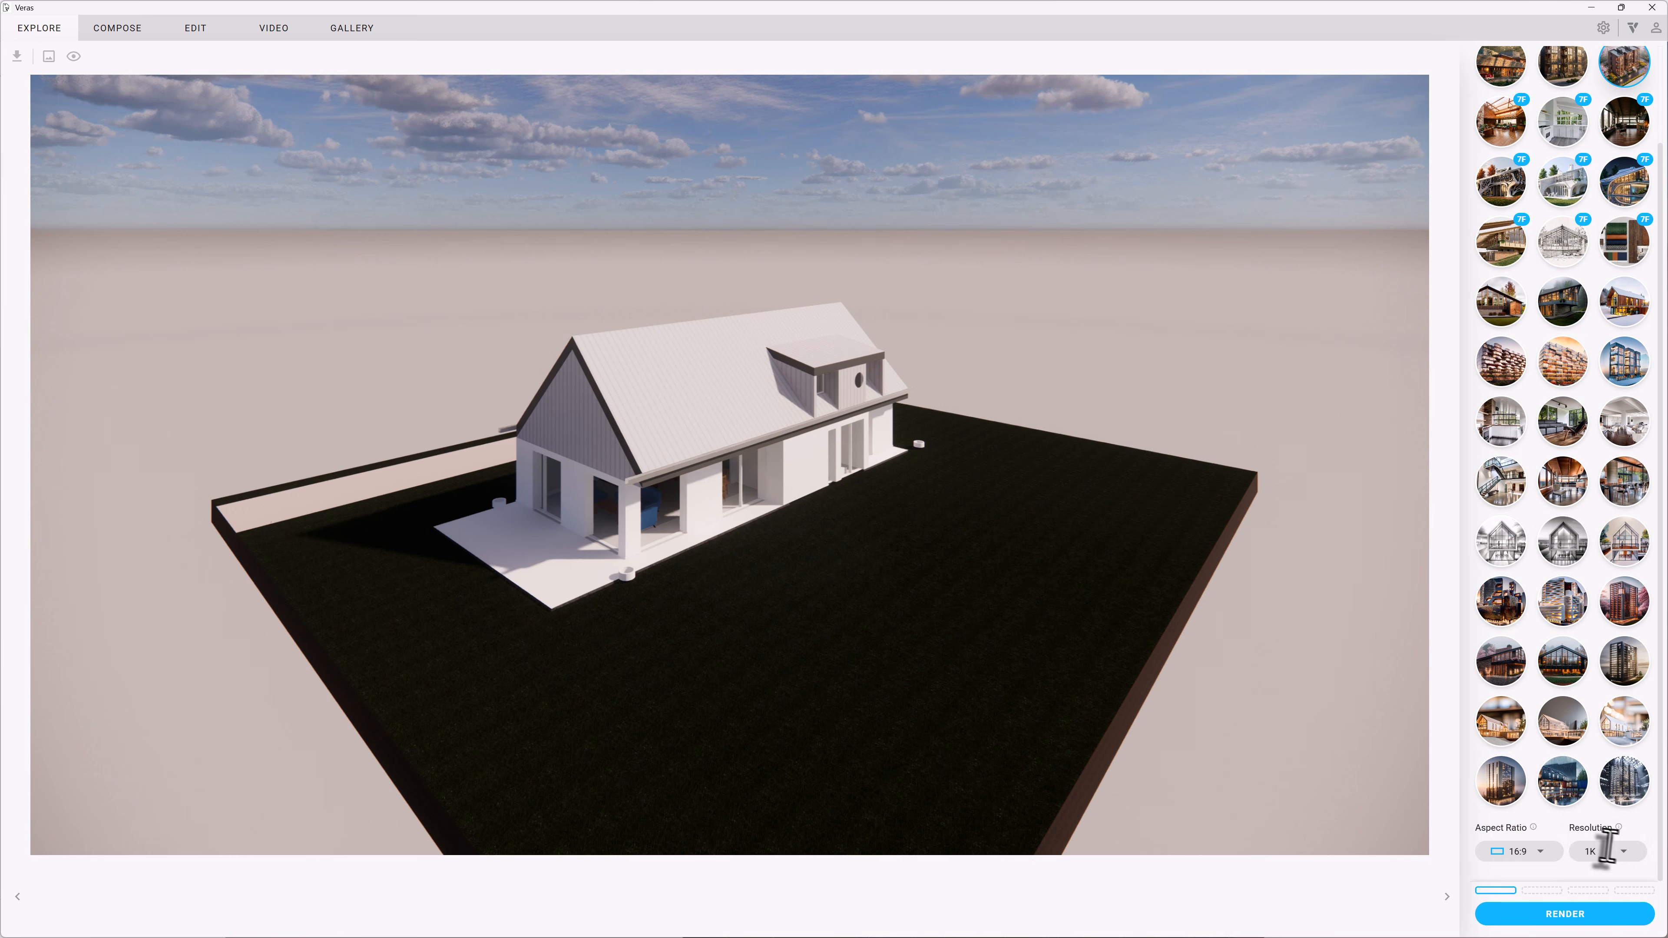
{"action": "left_click", "coordinate": [1605, 851]}
{"action": "left_click", "coordinate": [1605, 881]}
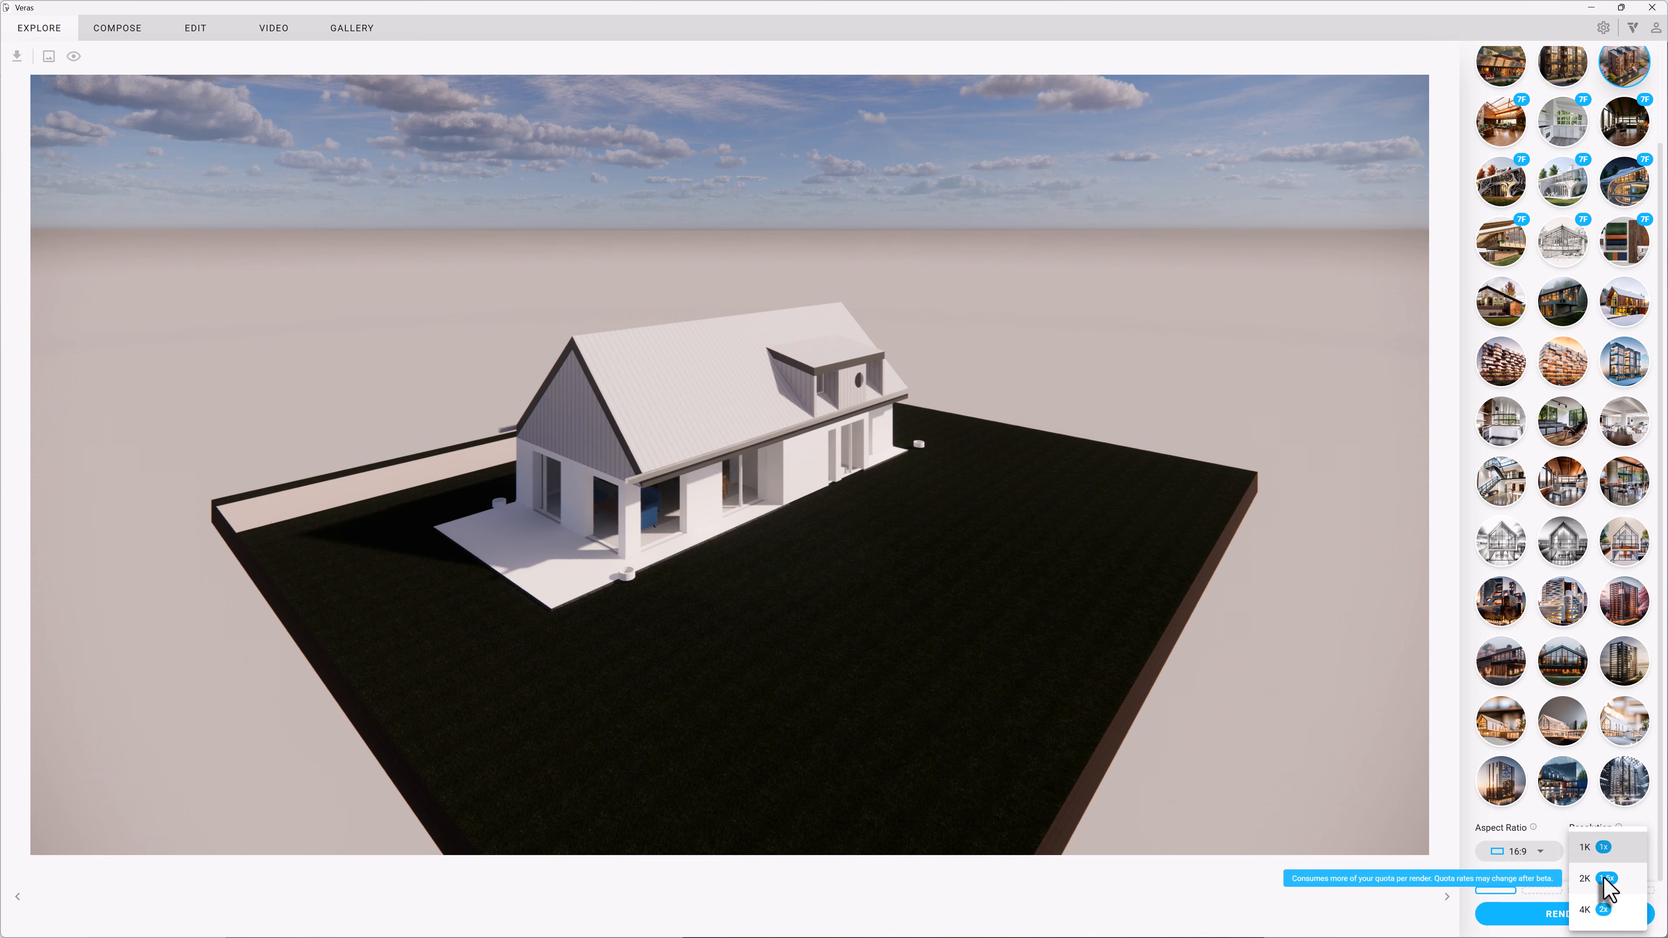
{"action": "left_click", "coordinate": [1552, 915]}
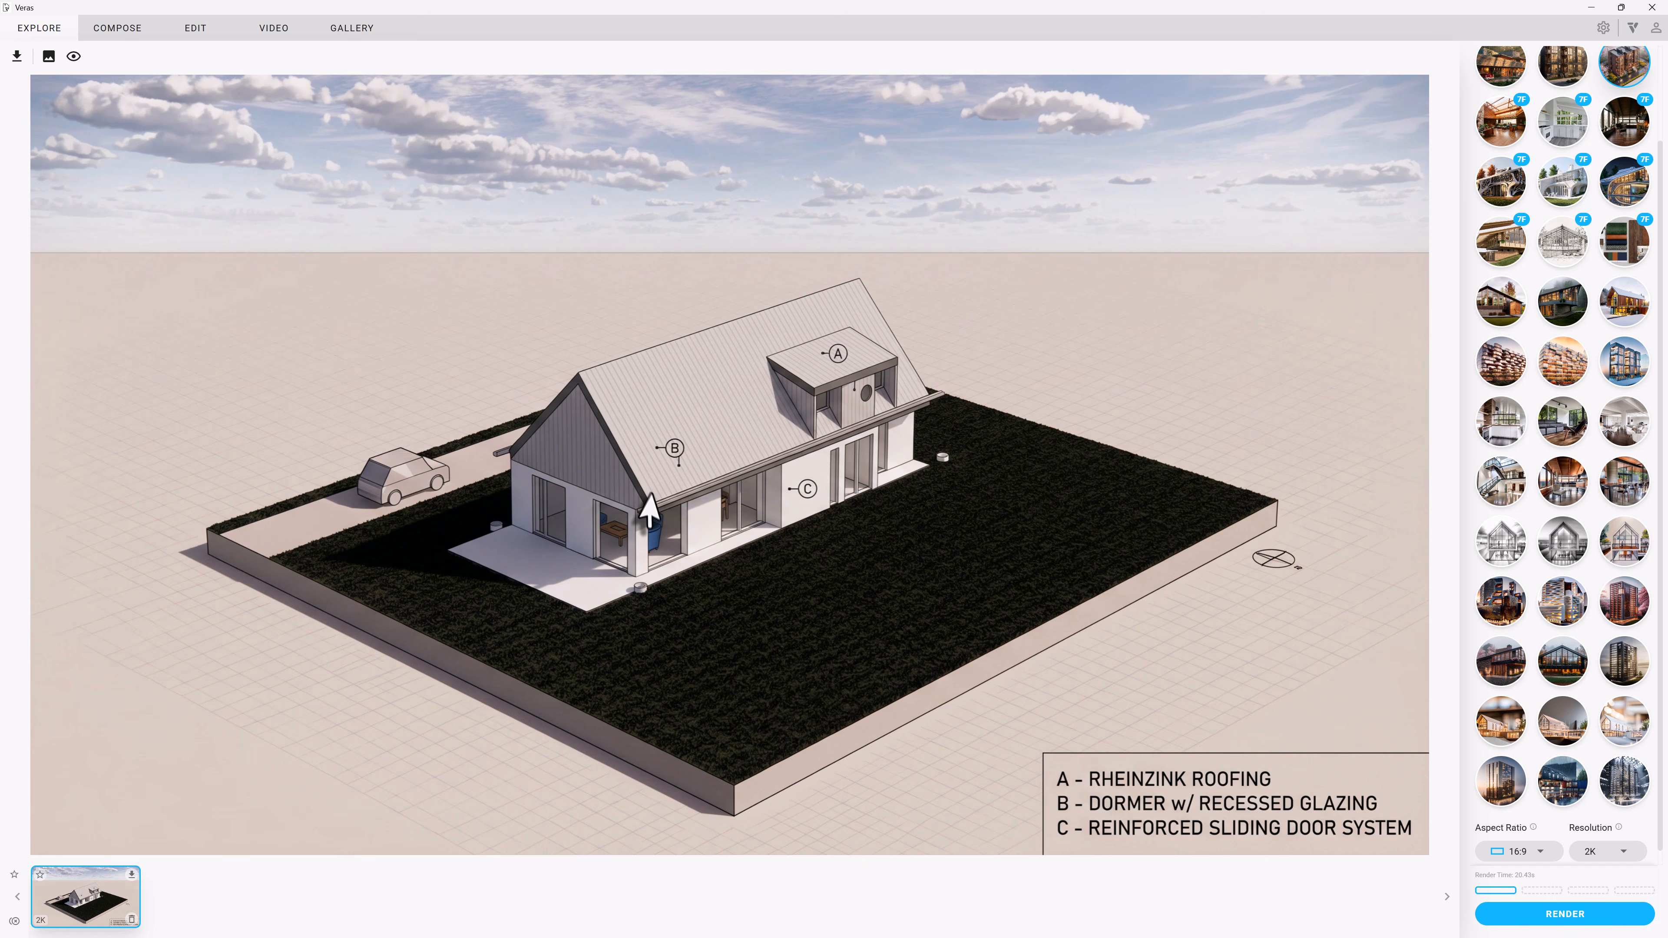
Step: Save the axonometric render as the JPEG file 0166_05.jpg
{"action": "left_click", "coordinate": [131, 875]}
{"action": "type", "text": "0166_05.jpg"}
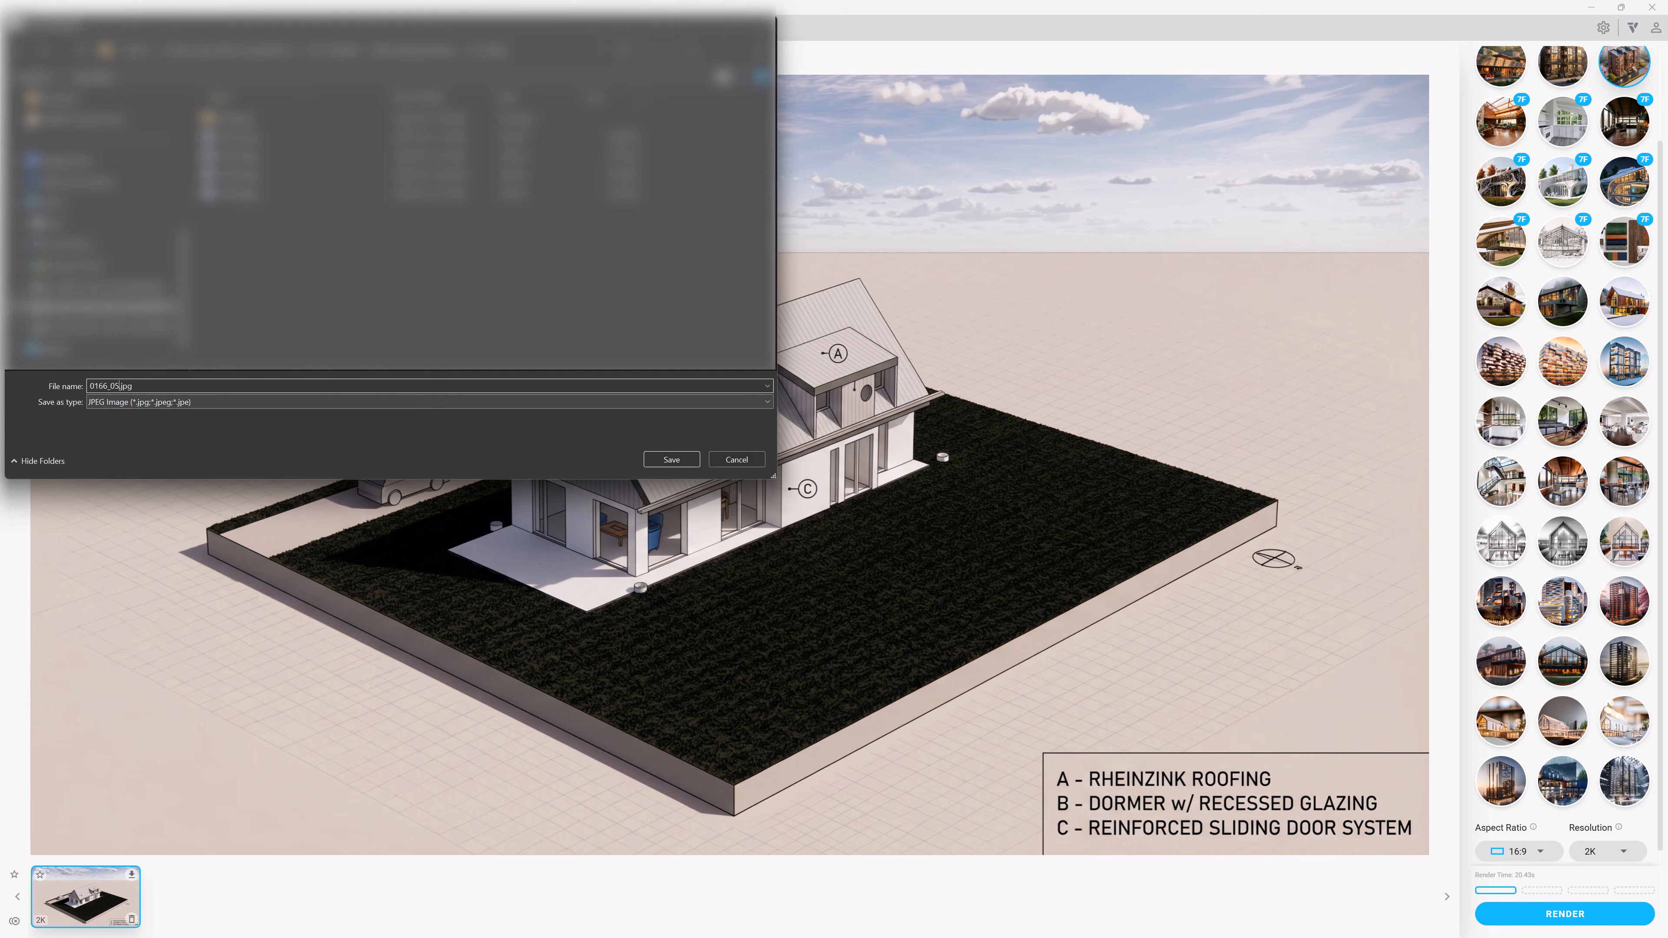
{"action": "left_click", "coordinate": [671, 459]}
Step: Render the same house view with the Enhance in City preset and display the new render
{"action": "scroll", "coordinate": [1575, 230], "scroll_direction": "up", "scroll_amount": 2}
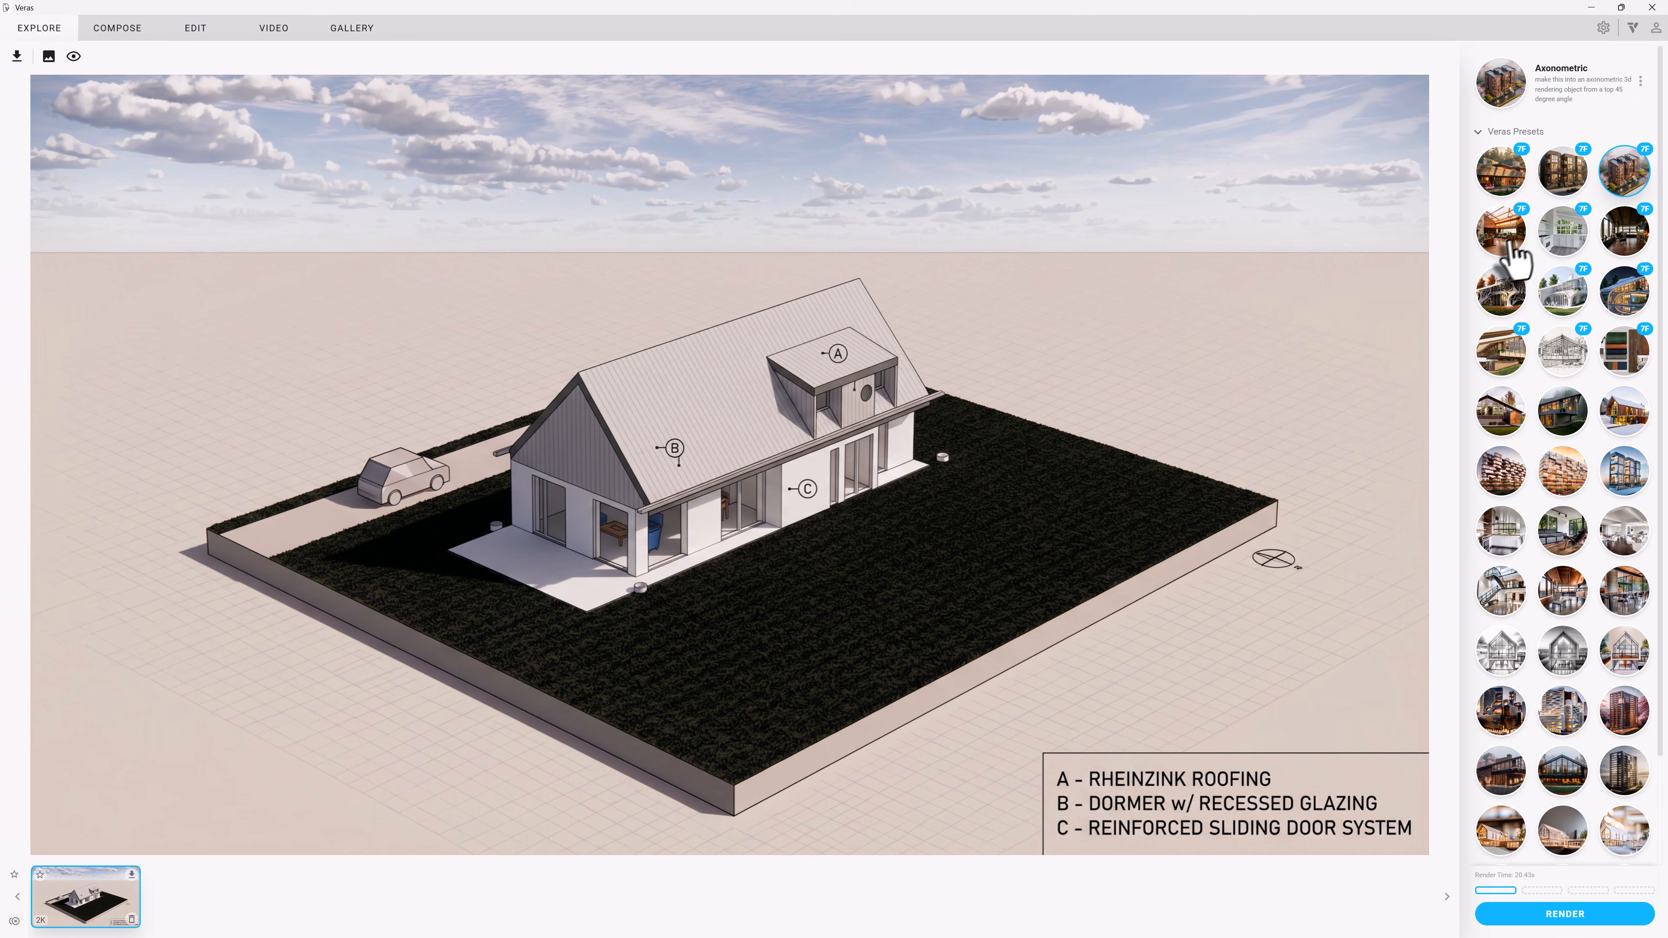
{"action": "left_click", "coordinate": [1569, 190]}
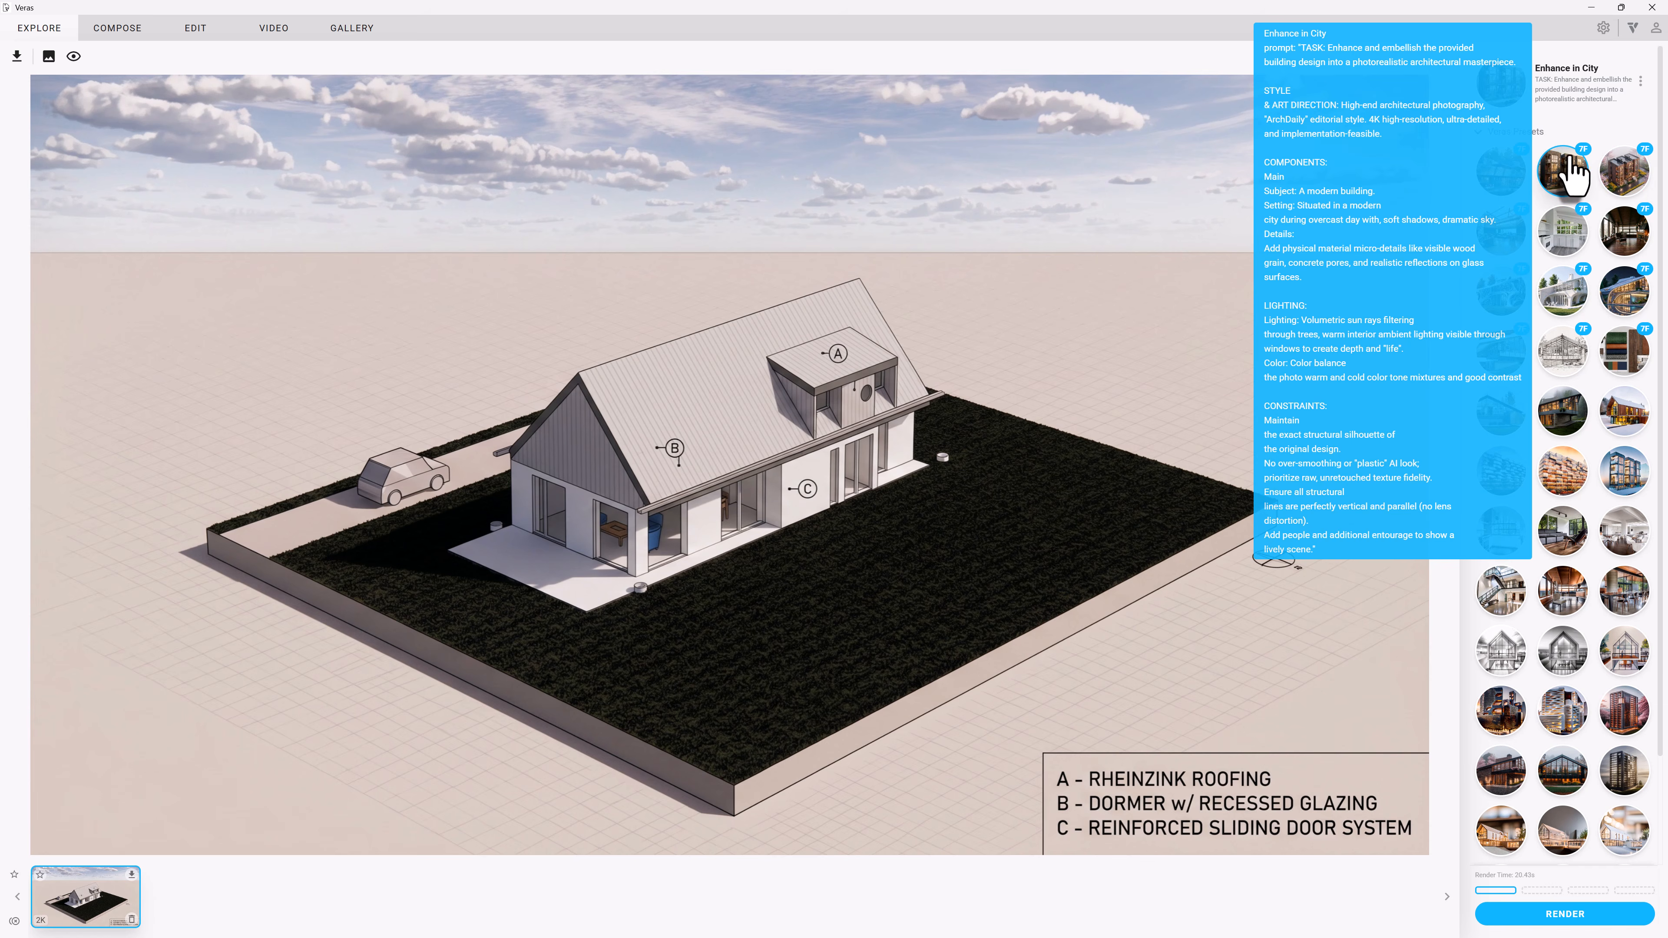
{"action": "left_click", "coordinate": [1535, 922]}
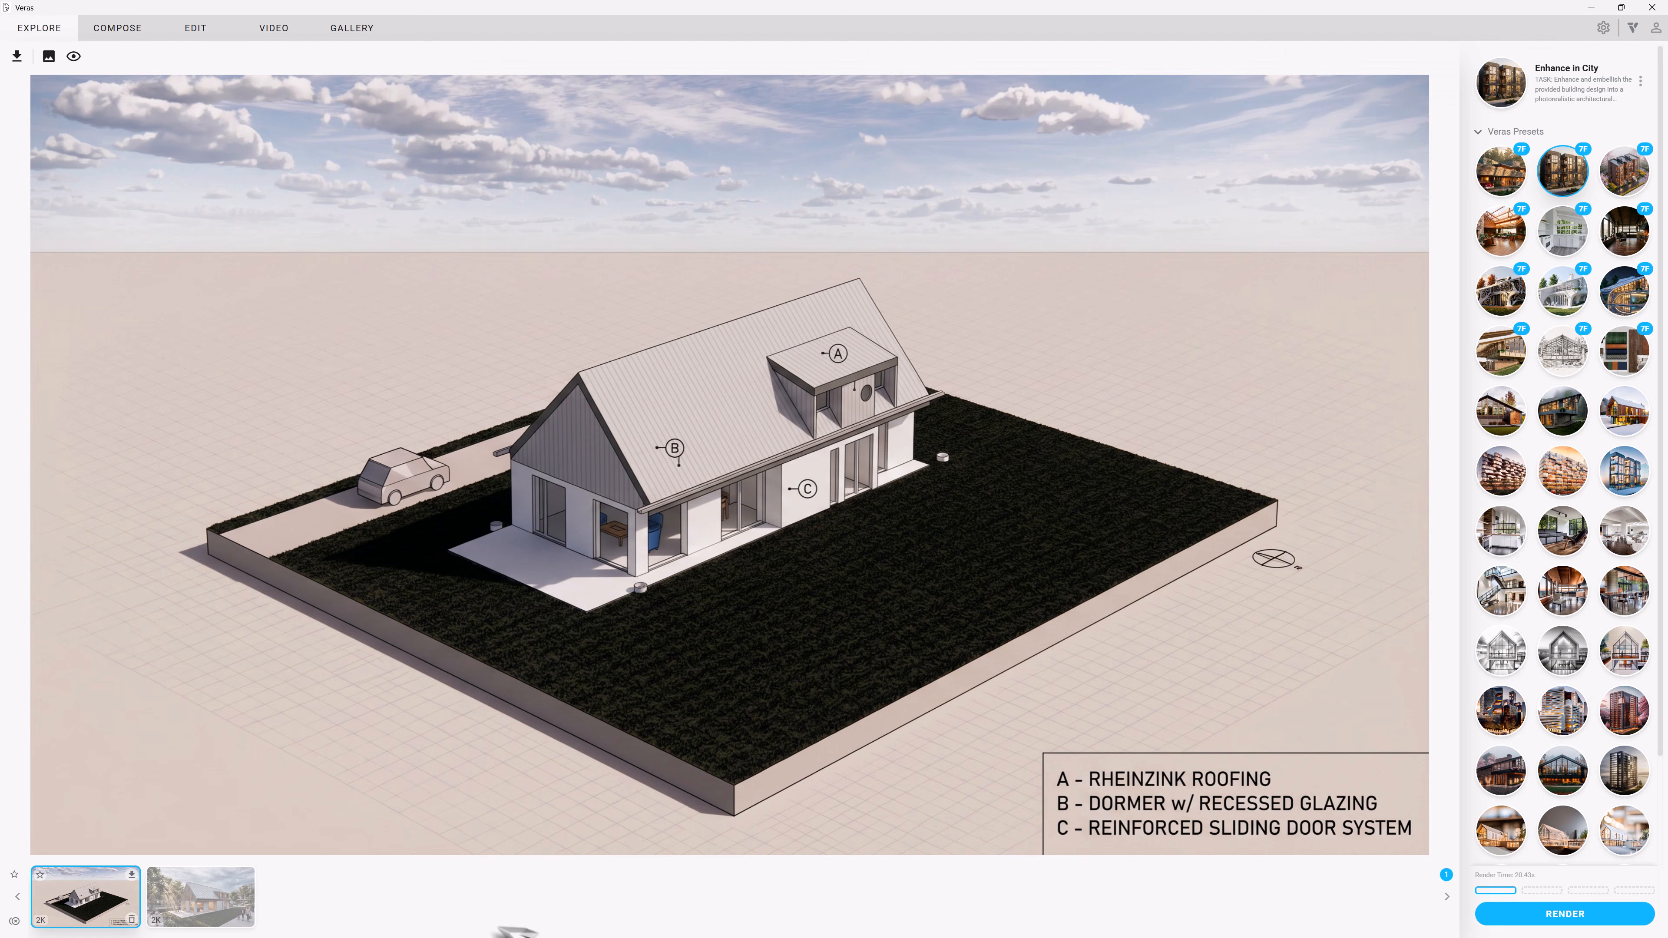
{"action": "left_click", "coordinate": [198, 909]}
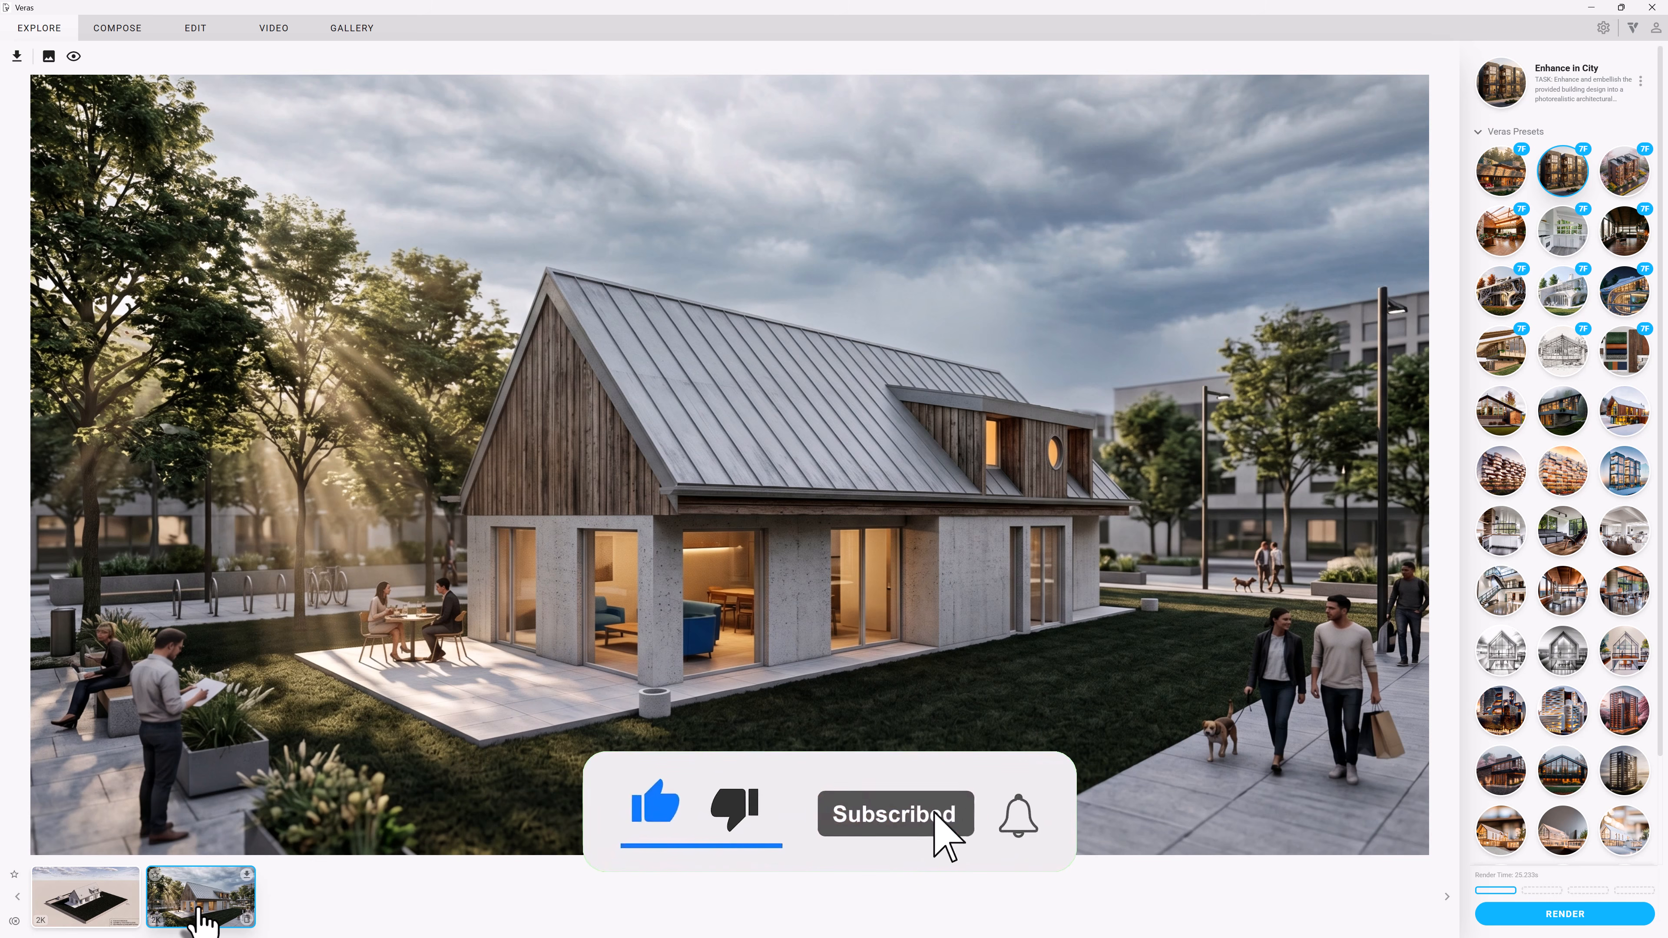
Step: Save the Enhance in City render as the next numbered JPEG file in the 0166 series
{"action": "left_click", "coordinate": [246, 876]}
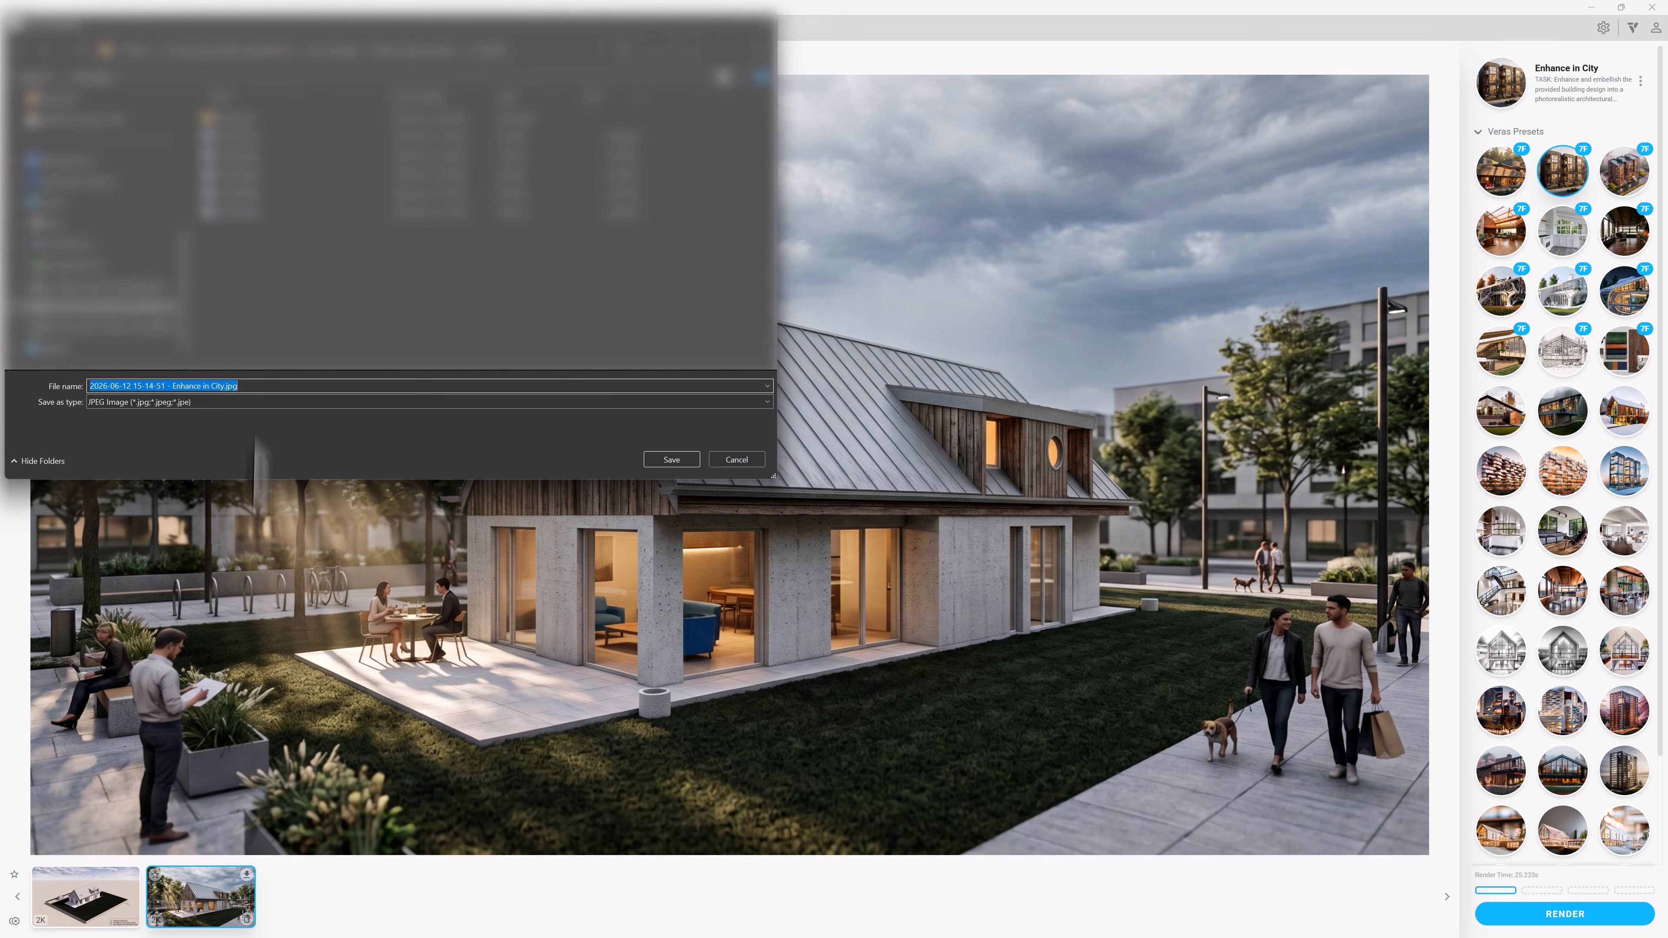
{"action": "type", "text": "0166_05.jpg"}
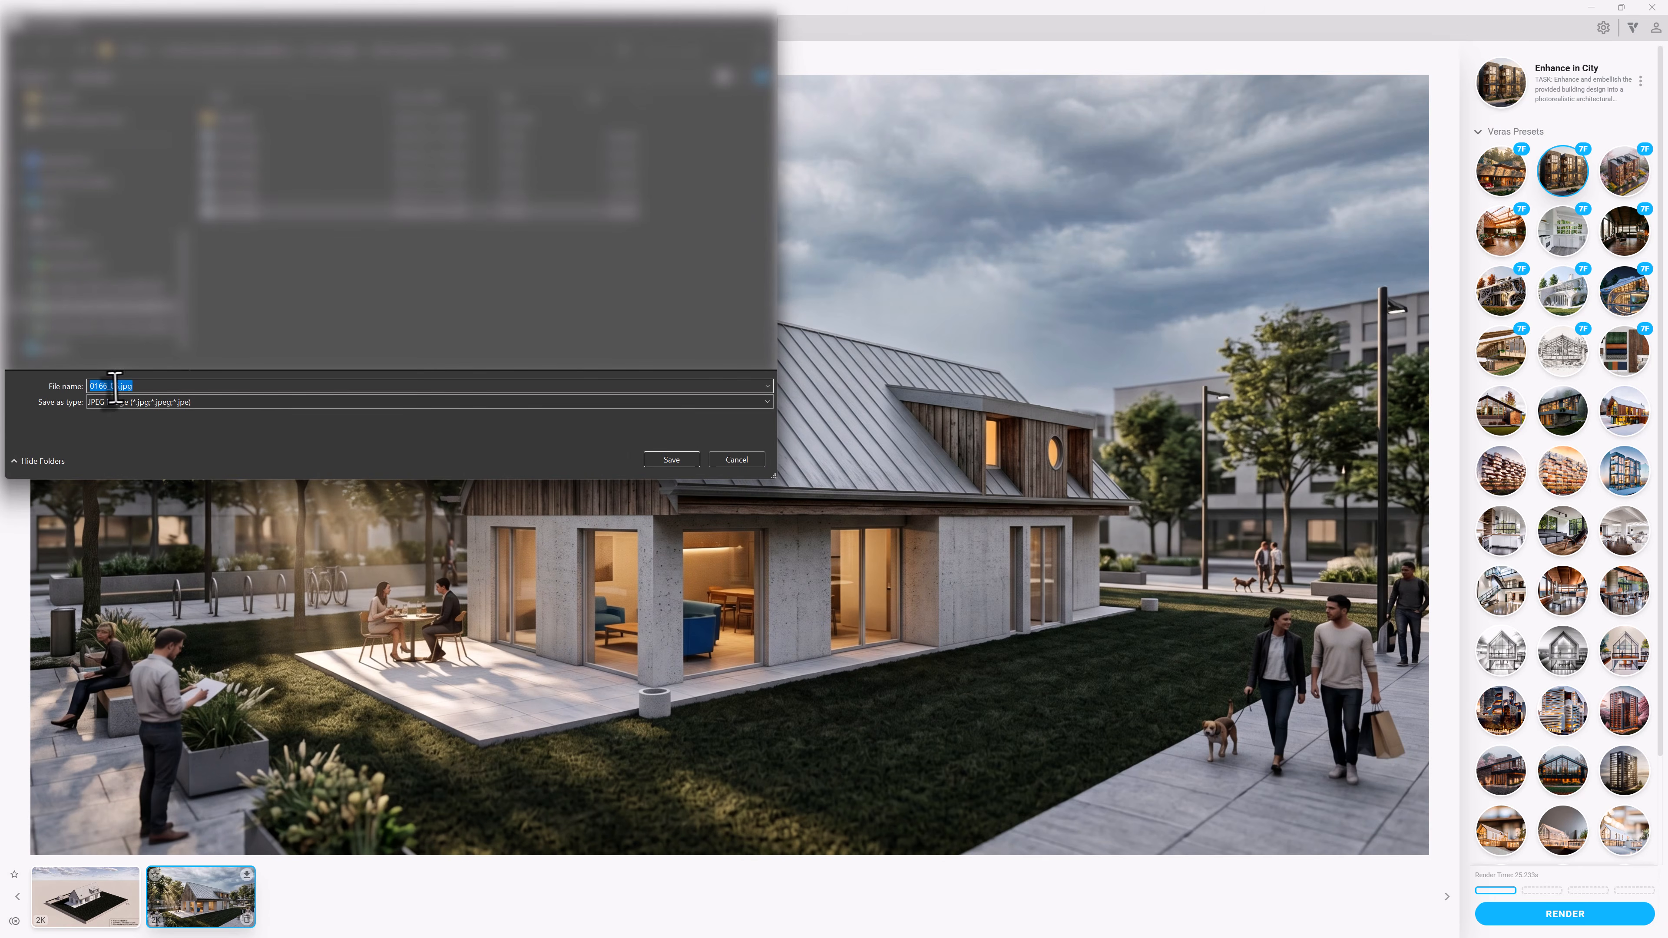
{"action": "left_click", "coordinate": [671, 459]}
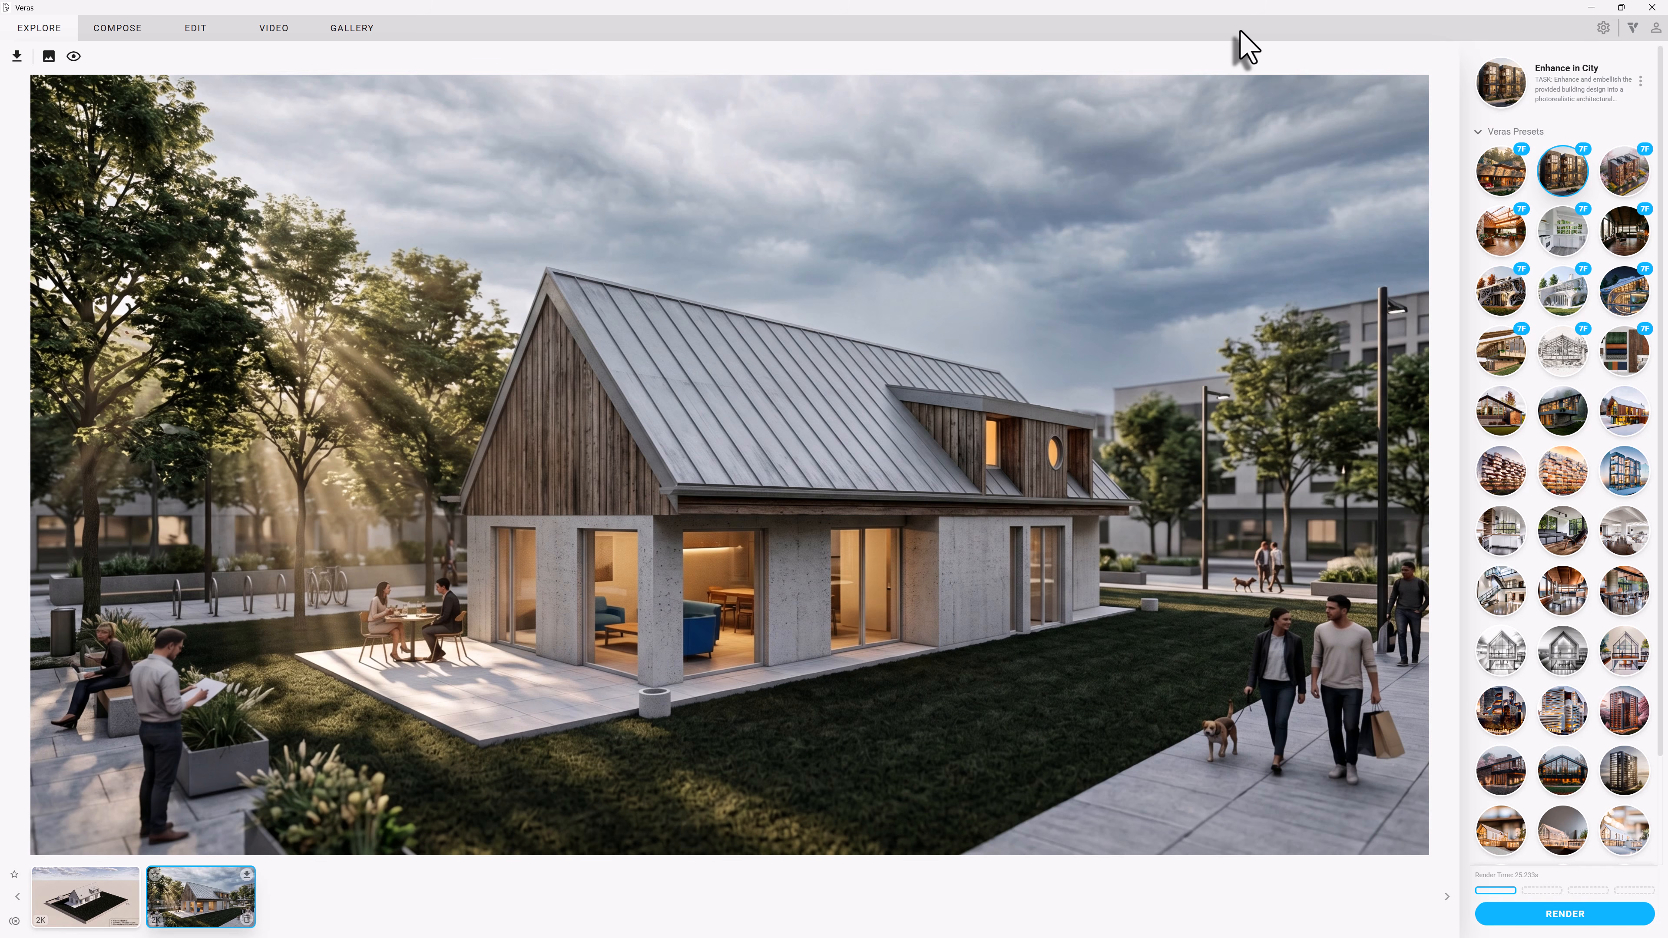
Step: Open the city render for editing and review its prompt, resolution and render engine settings
{"action": "left_click", "coordinate": [194, 28]}
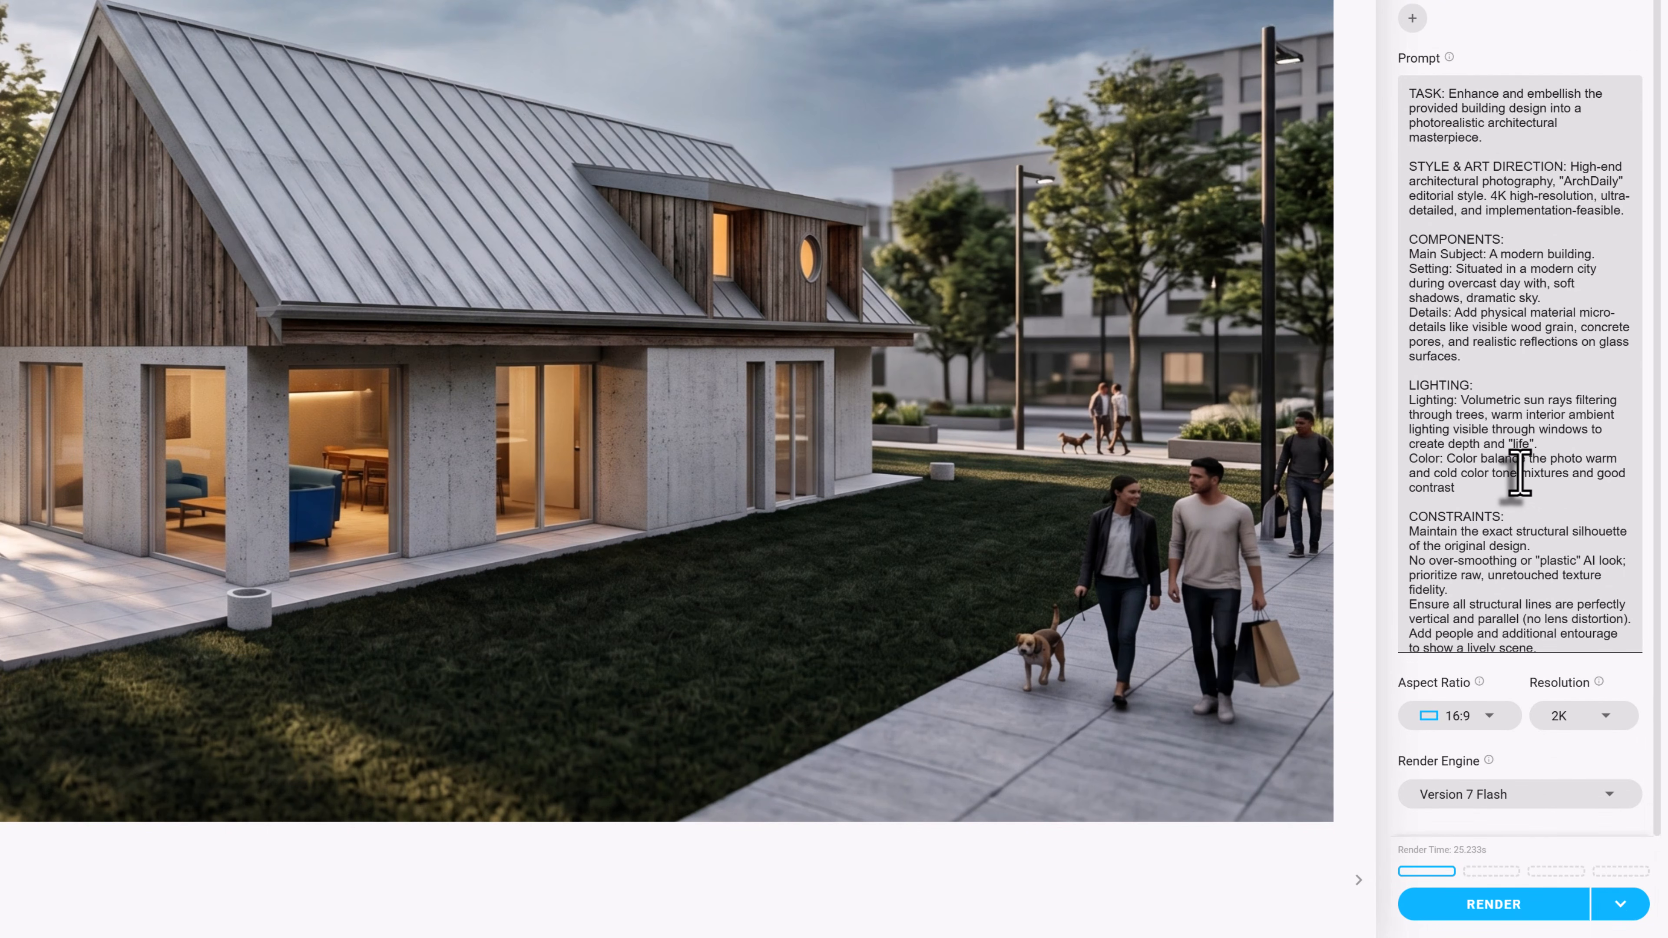
{"action": "scroll", "coordinate": [1519, 472], "scroll_direction": "up", "scroll_amount": 1}
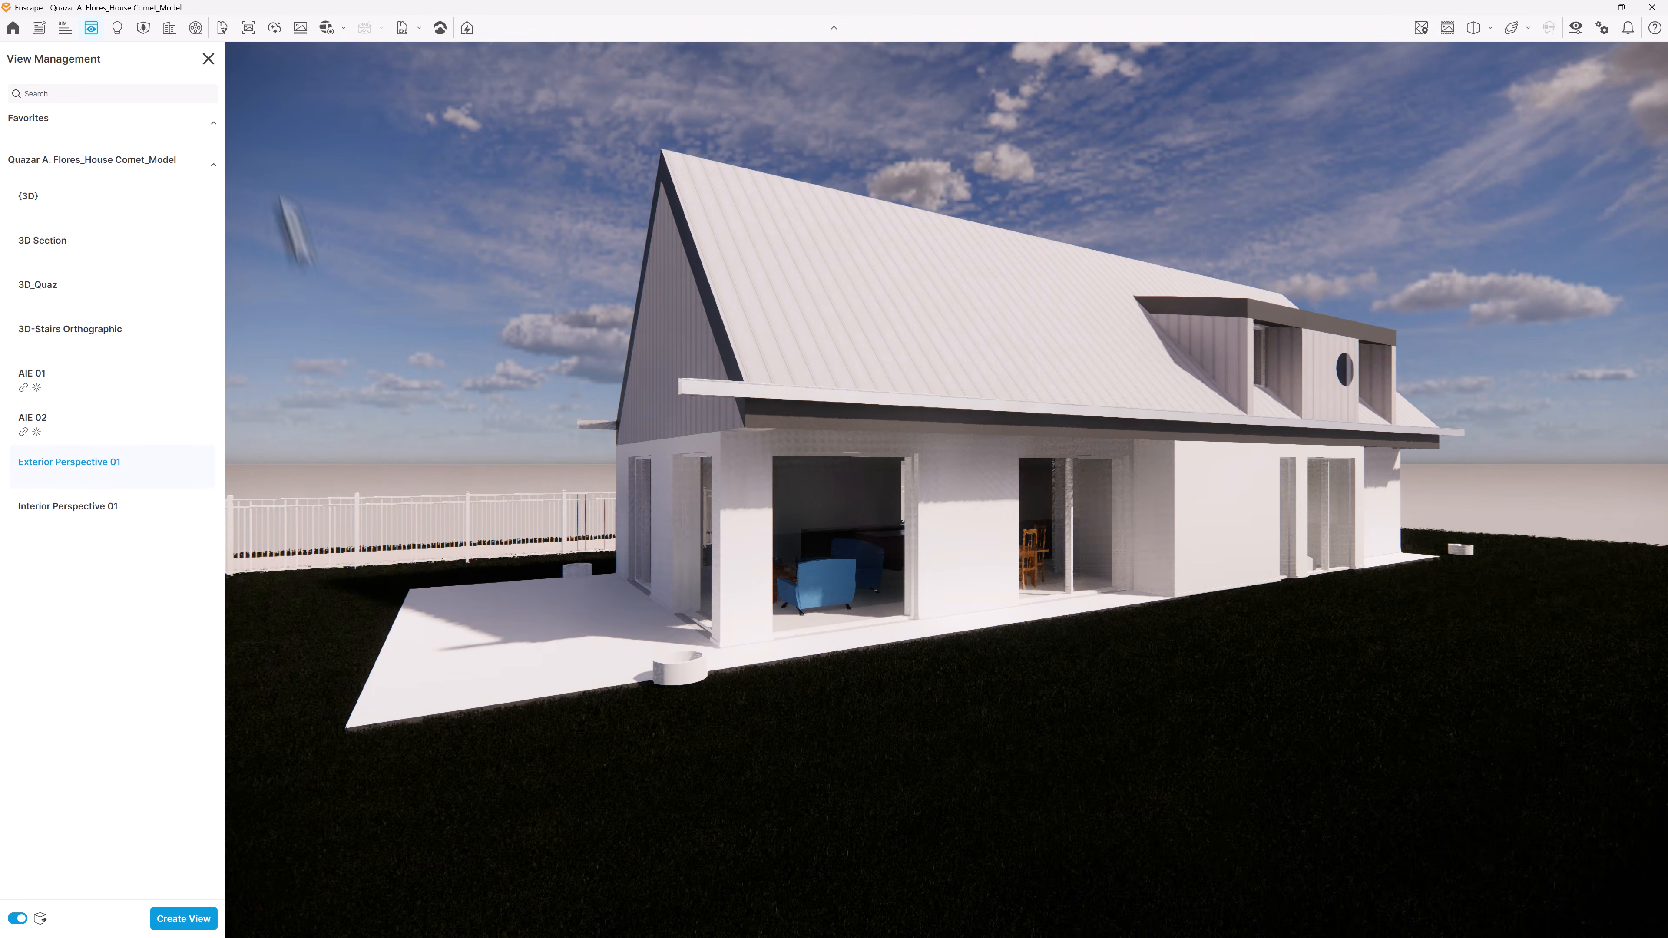
Step: Send the Exterior Perspective 01 view from Enscape to Veras and render it with the Axonometric Diagram preset
{"action": "left_click", "coordinate": [223, 29]}
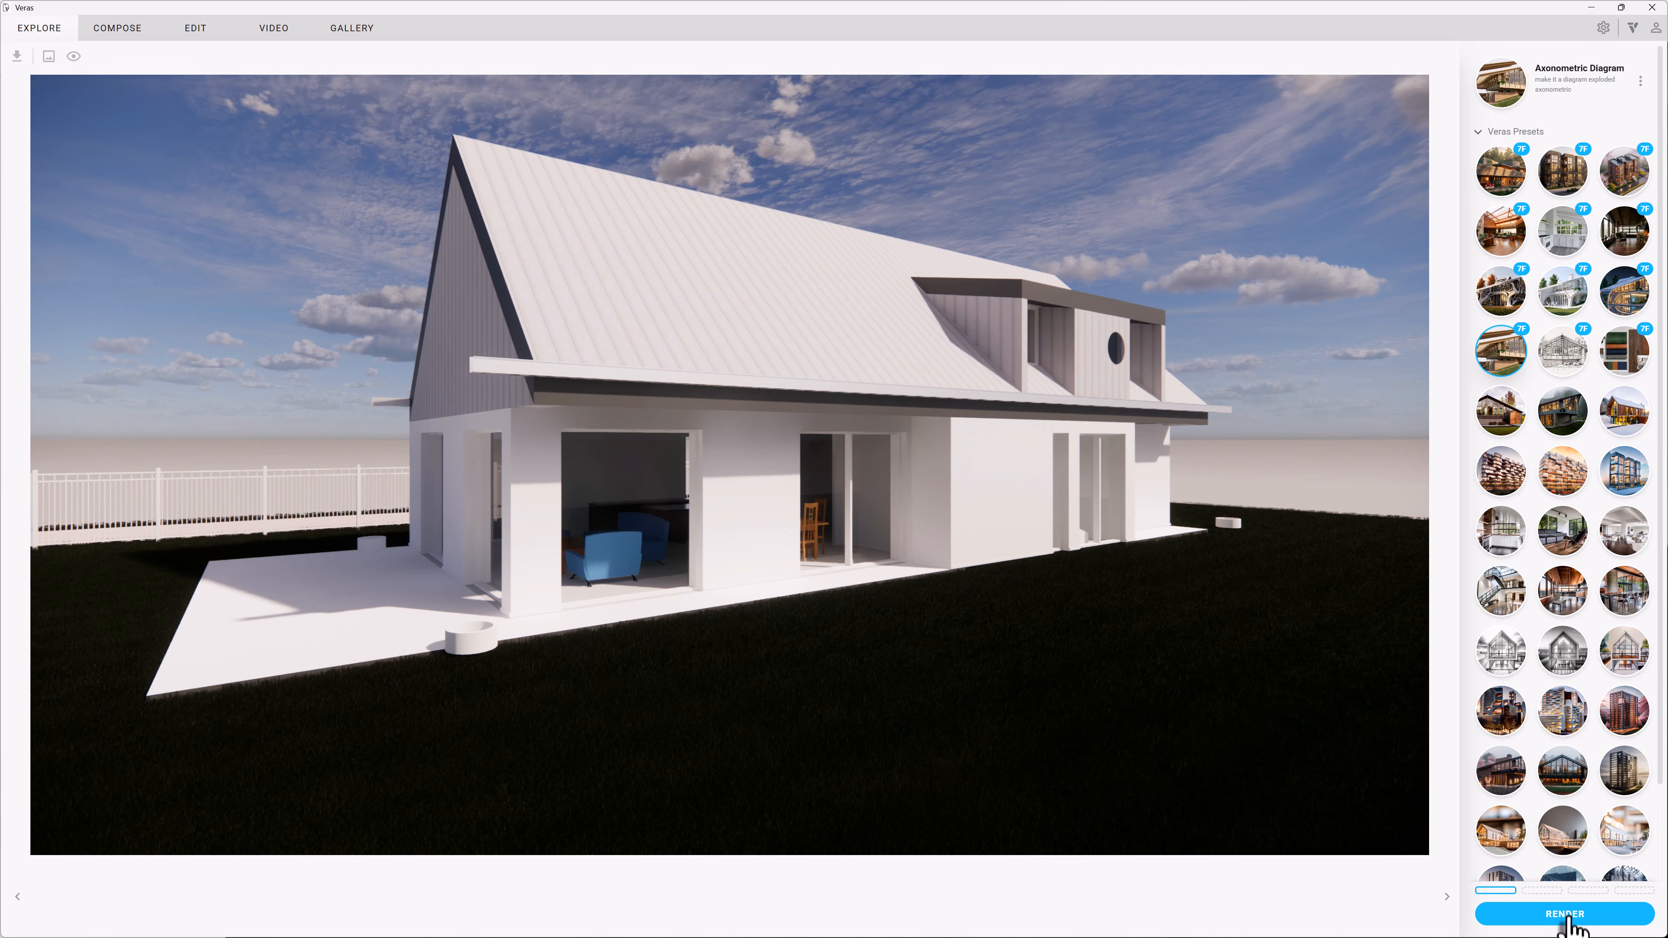
{"action": "left_click", "coordinate": [1566, 915]}
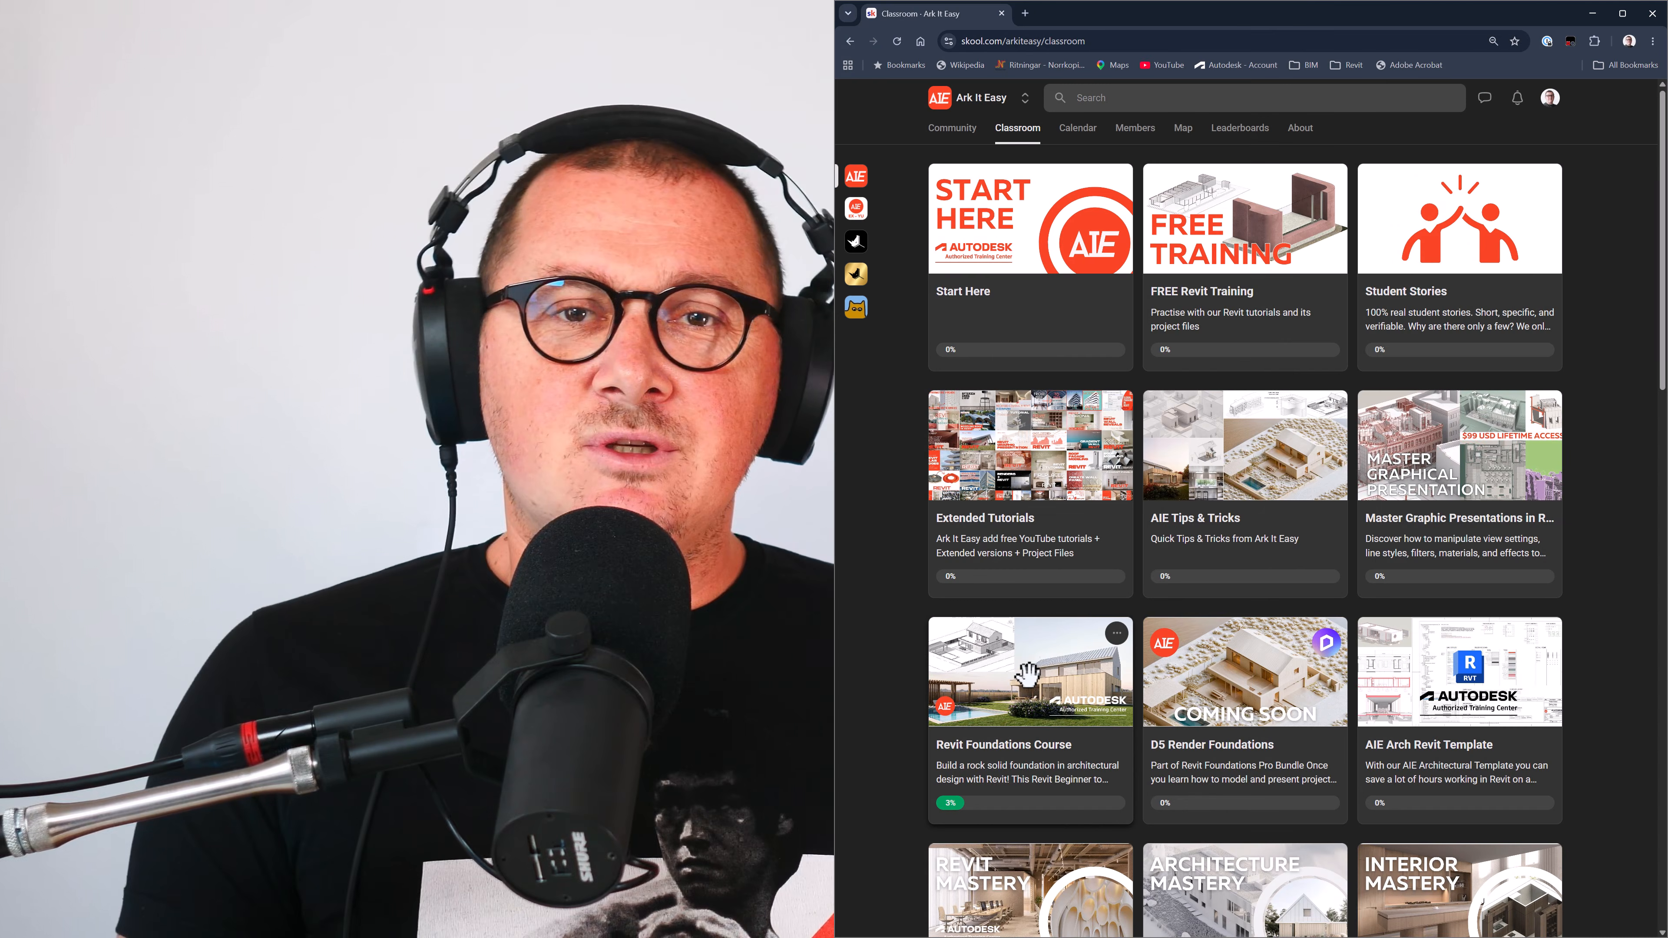
Step: In the browser, open the Revit Foundations Course in the Ark It Easy classroom and look through its lesson list
{"action": "left_click", "coordinate": [856, 680]}
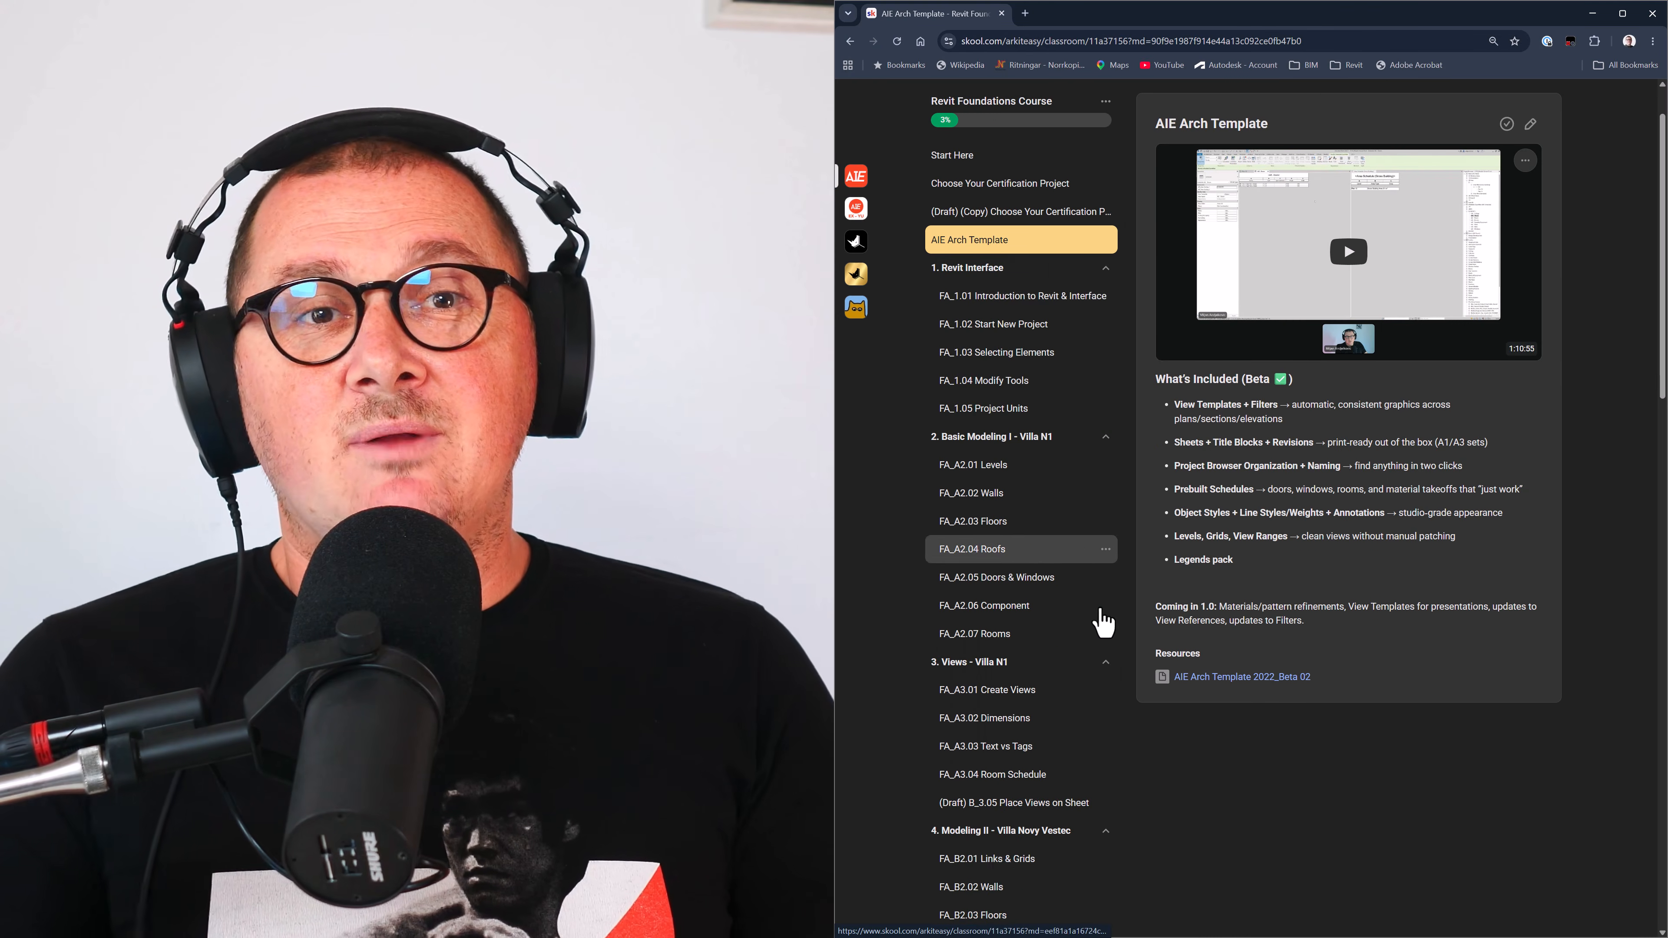
{"action": "scroll", "coordinate": [1103, 623], "scroll_direction": "down", "scroll_amount": 20}
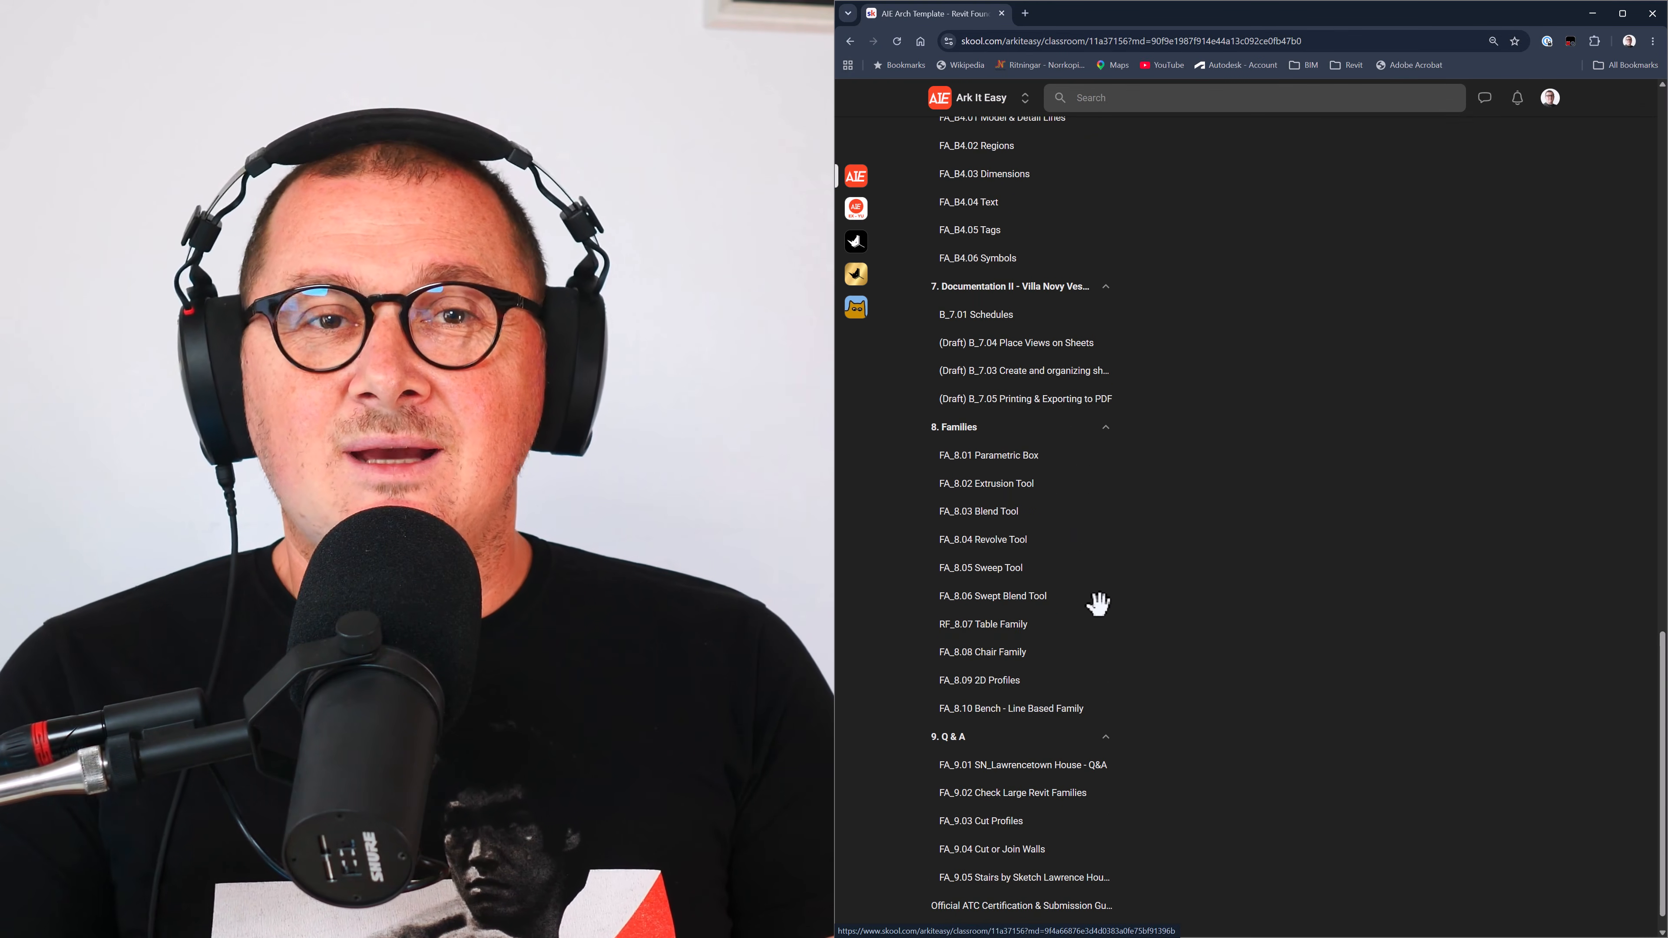
{"action": "scroll", "coordinate": [1098, 603], "scroll_direction": "down", "scroll_amount": 1}
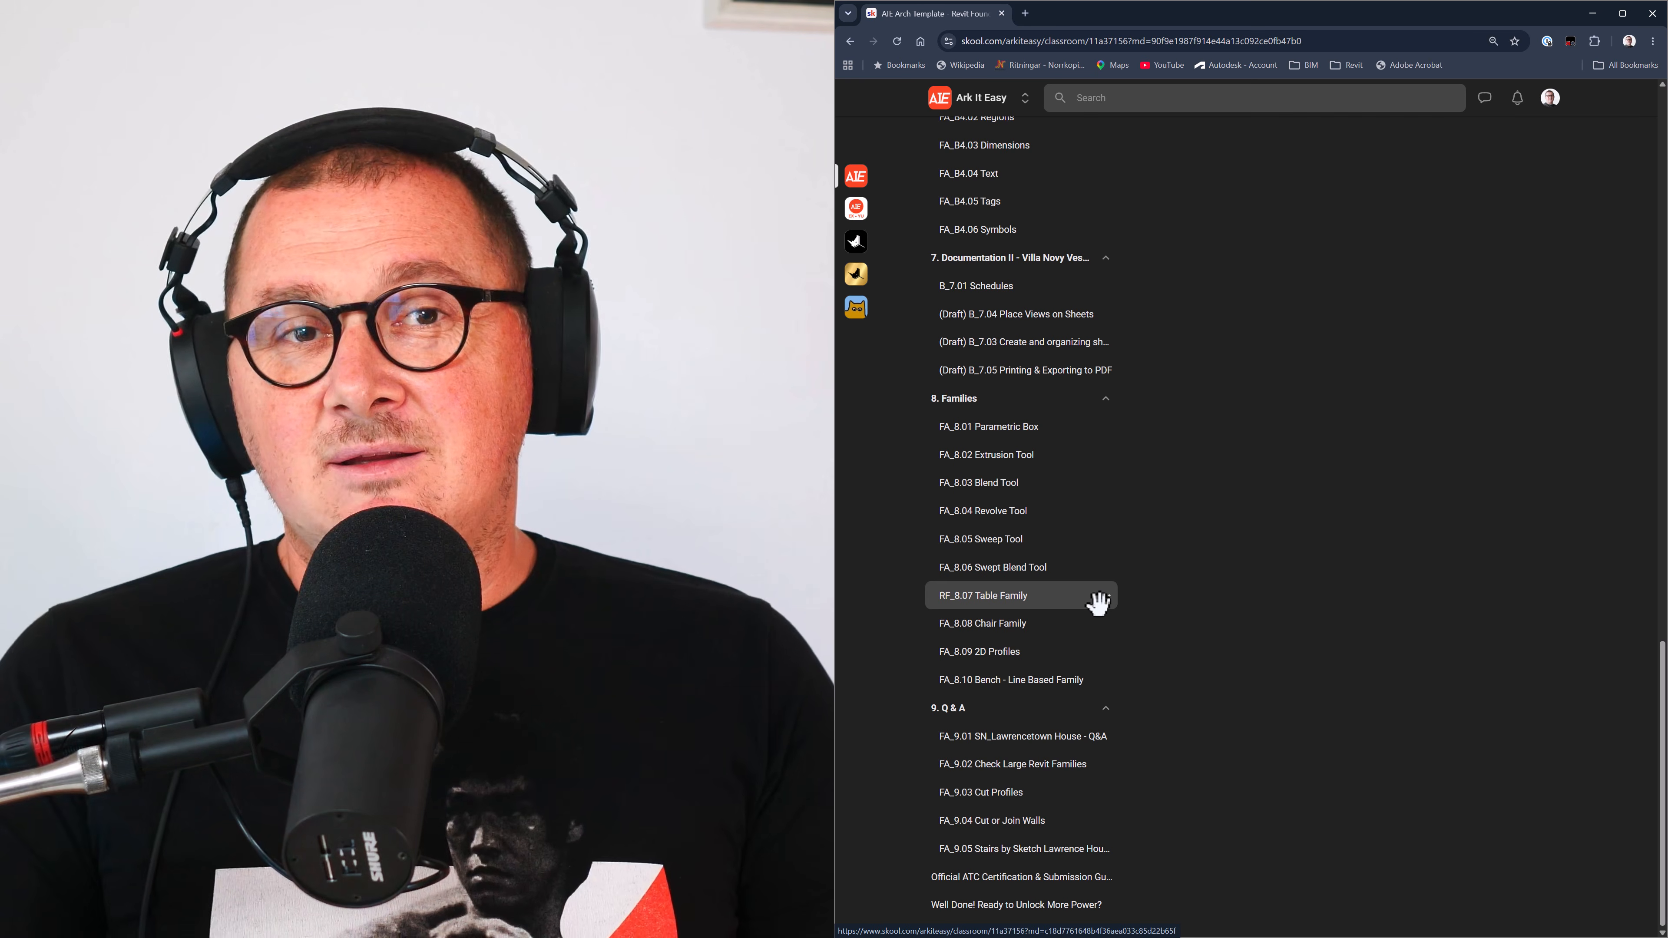